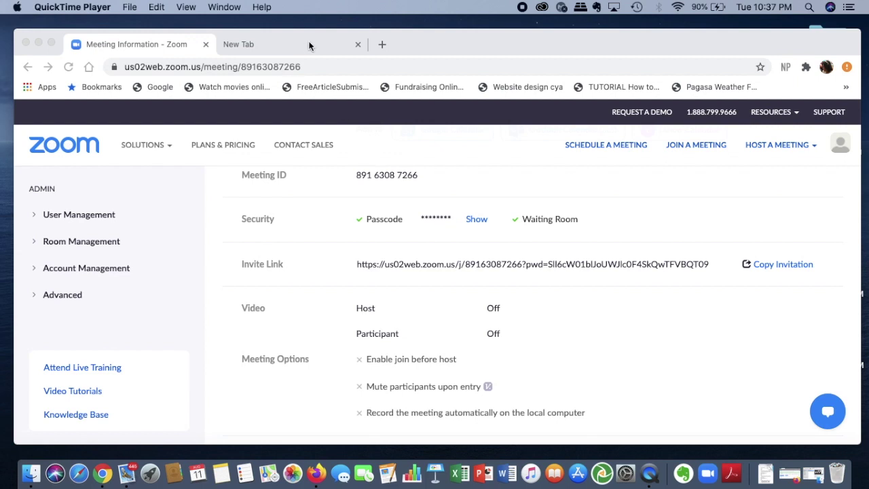
Open a new blank browser tab next to the Zoom meeting information page.
click(309, 46)
Load zmurl.com in the new tab and go to its sign-in page.
click(316, 67)
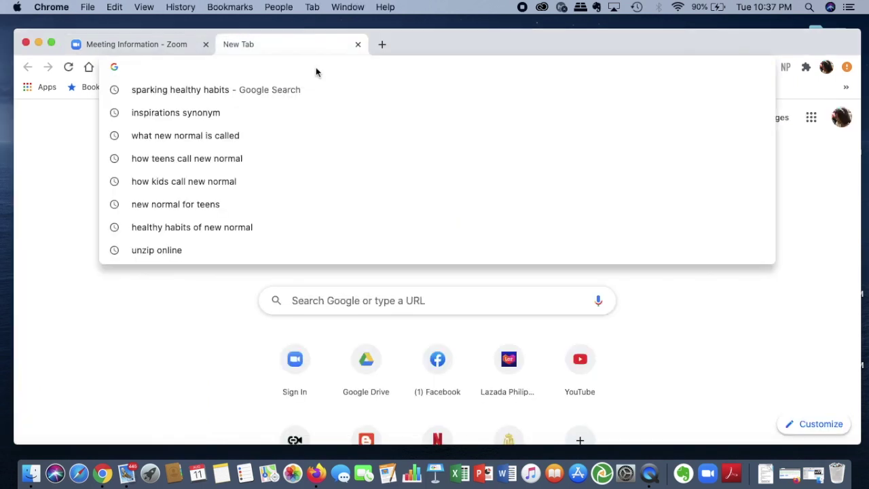
text(zmru)
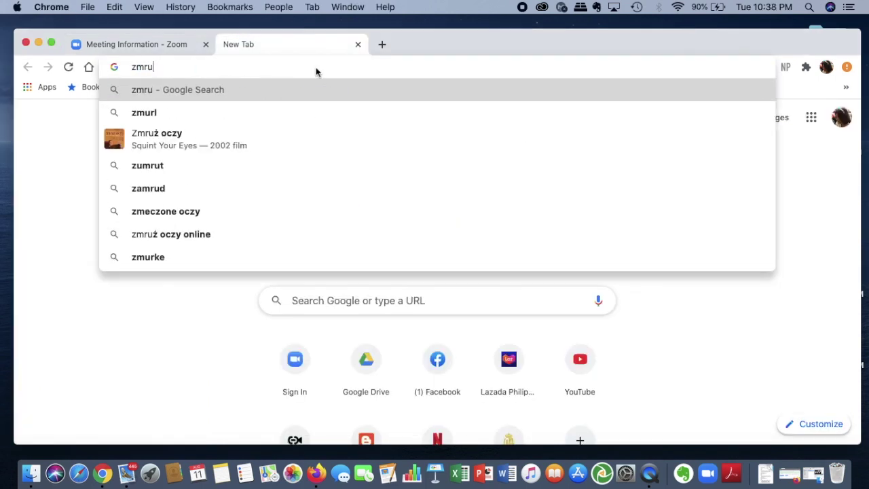
key(BackSpace)
key(BackSpace)
text(url.)
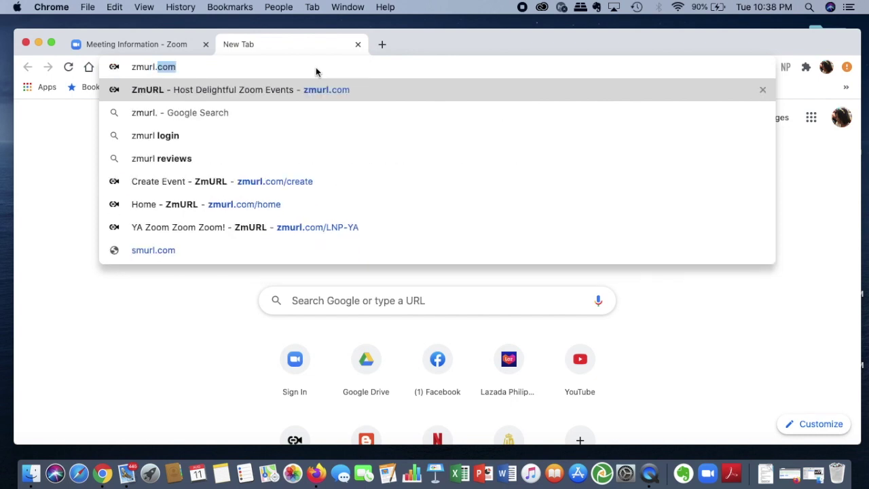
key(Return)
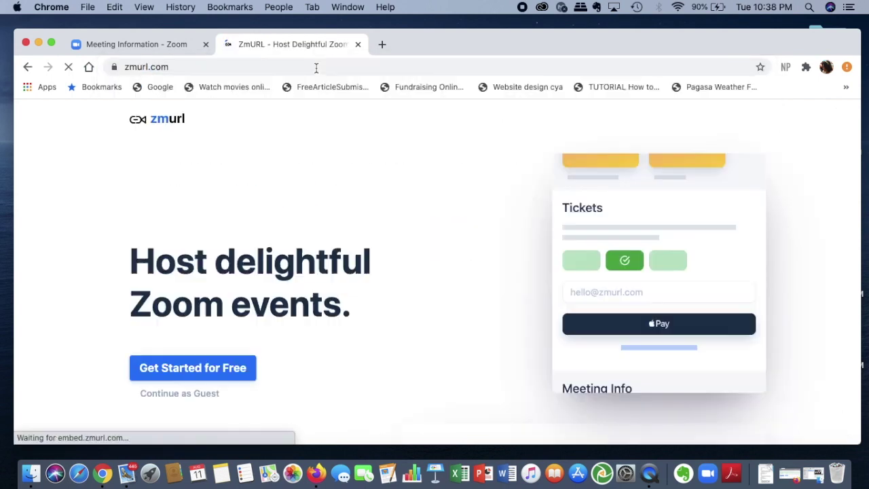
scroll(376, 301, down, 2)
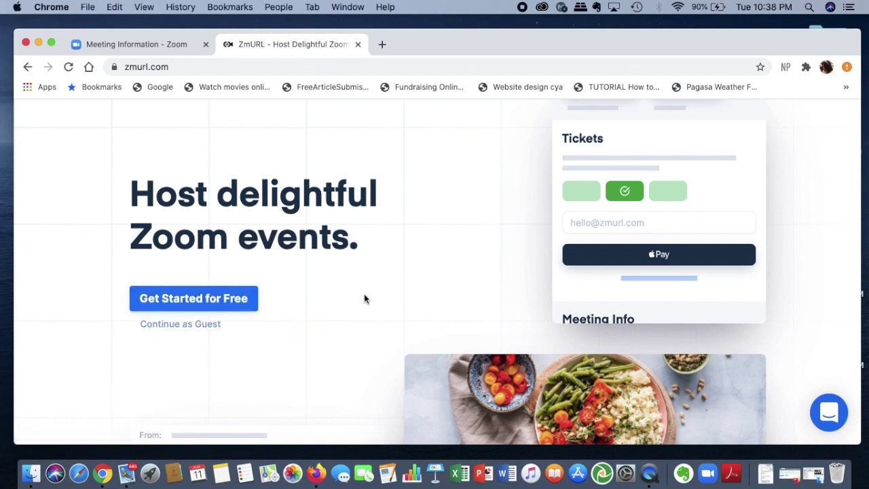
scroll(364, 299, up, 2)
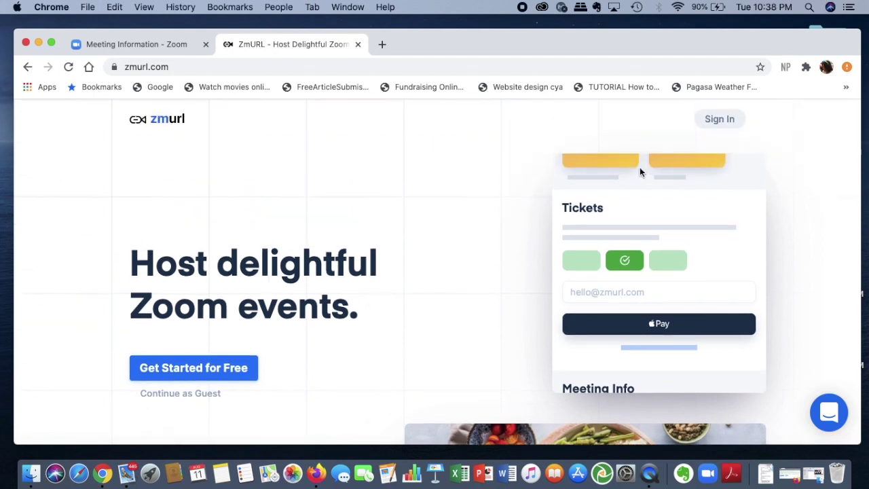
click(729, 119)
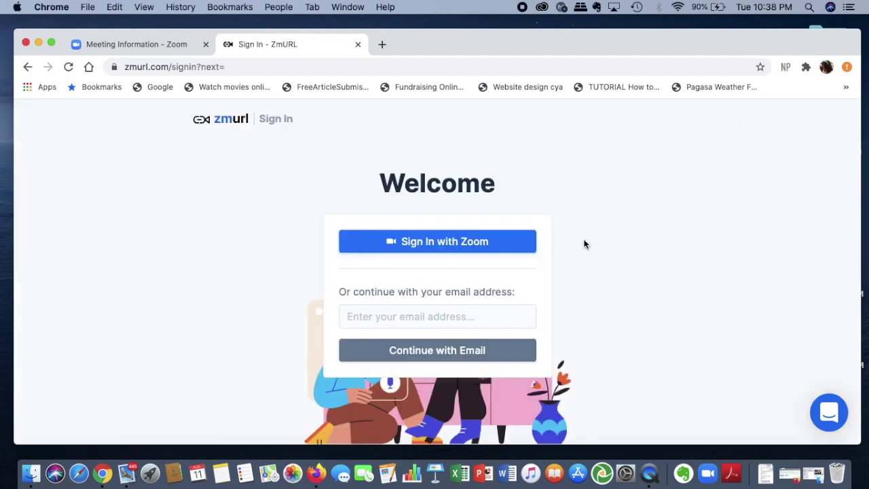
Sign in to ZmURL with the Zoom account and return to its home dashboard.
click(515, 242)
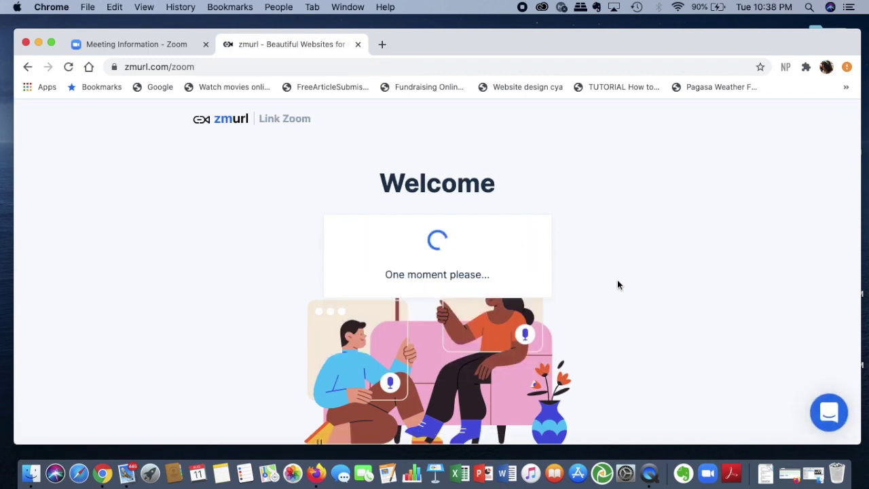
click(140, 44)
scroll(420, 278, up, 5)
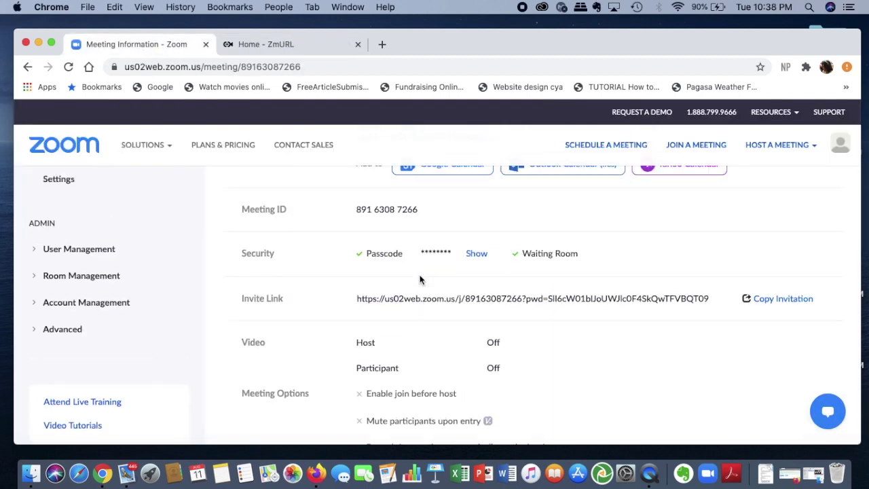
click(311, 48)
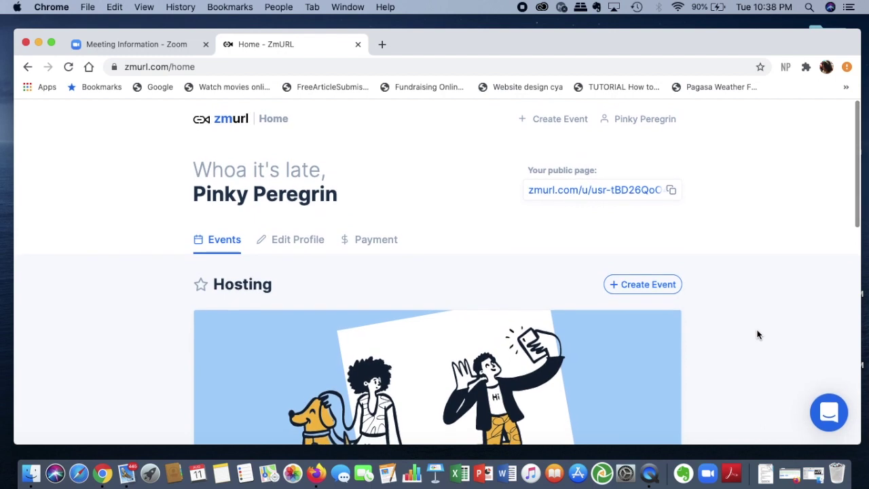
Scroll the home dashboard to review the empty Hosting and Attending sections.
scroll(758, 334, down, 2)
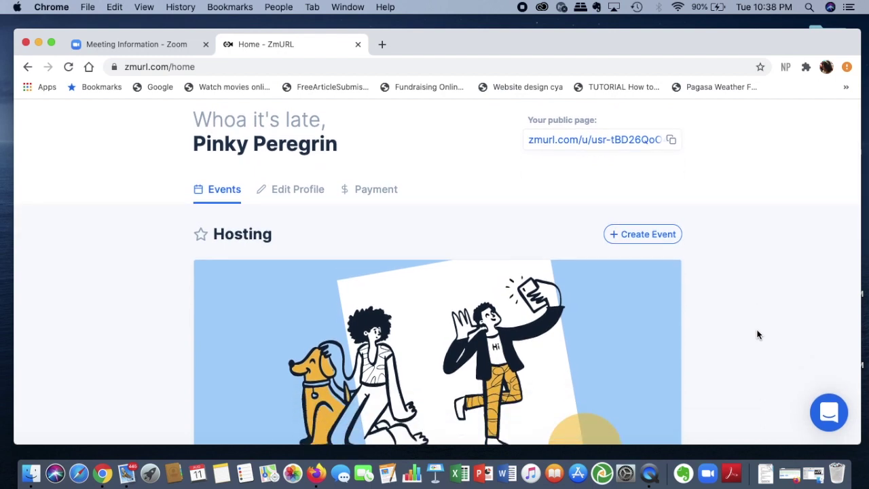
scroll(758, 335, down, 5)
scroll(758, 334, down, 6)
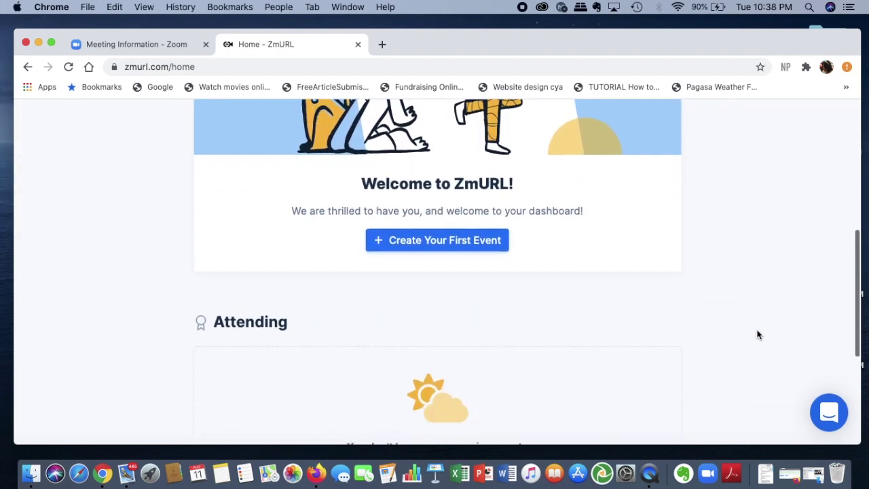
scroll(758, 335, up, 6)
scroll(757, 335, up, 1)
scroll(758, 335, down, 3)
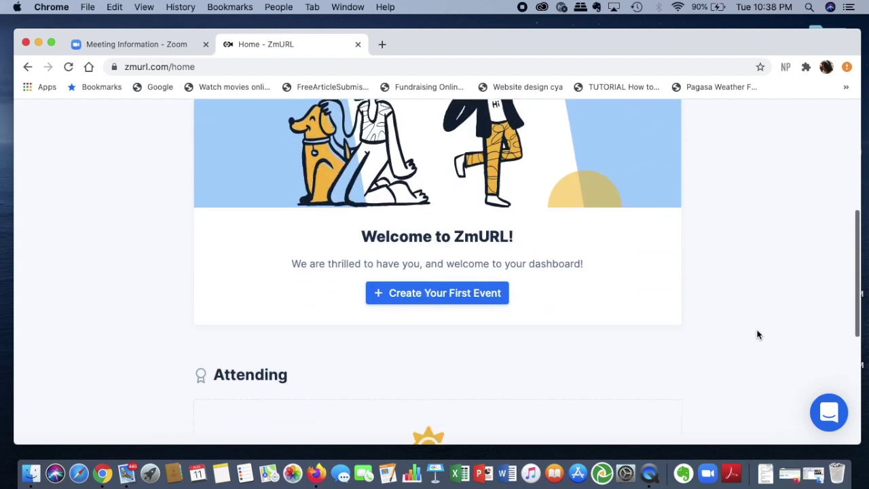
scroll(758, 334, up, 4)
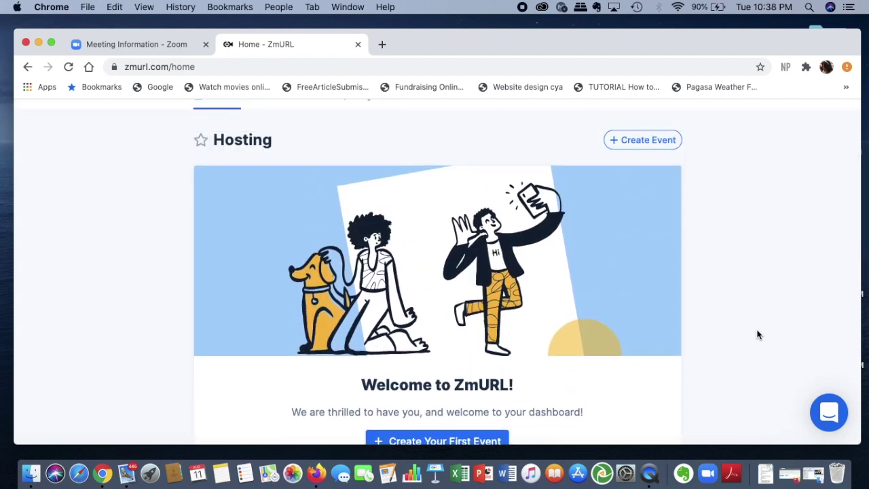
scroll(758, 334, down, 4)
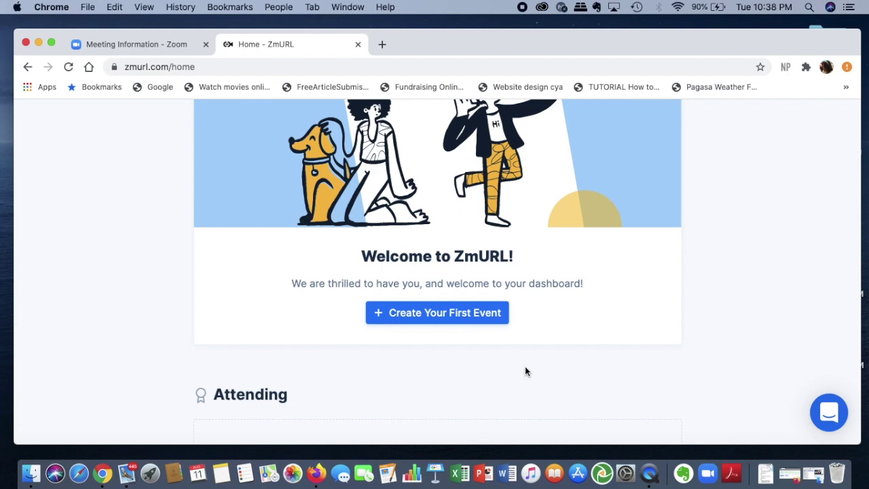
scroll(525, 371, up, 2)
scroll(525, 371, down, 1)
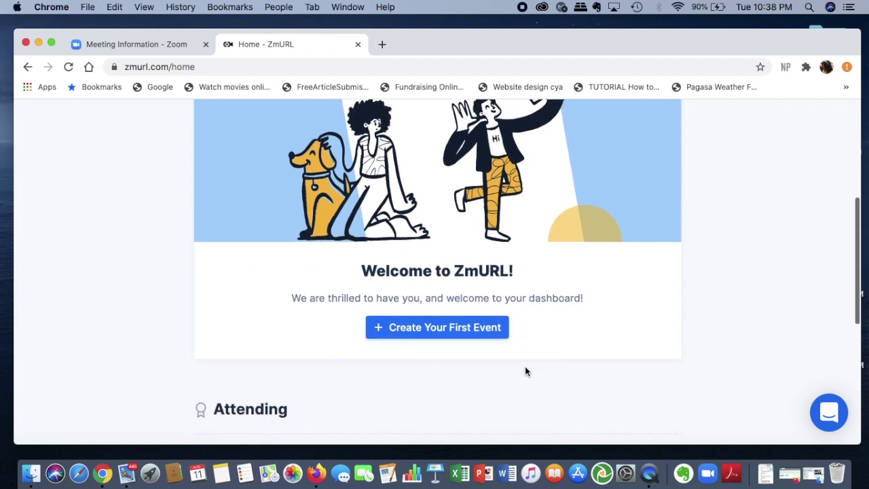
Start creating the first event and look over the Create Event page.
click(480, 338)
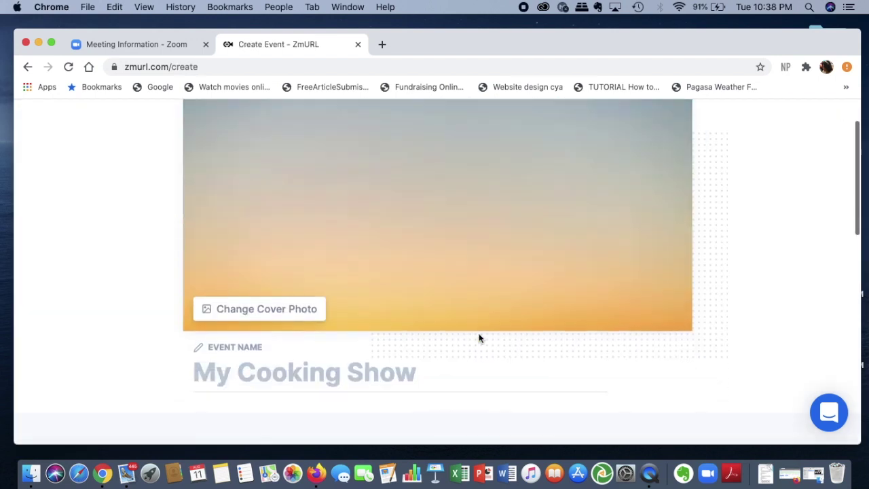
scroll(479, 336, down, 10)
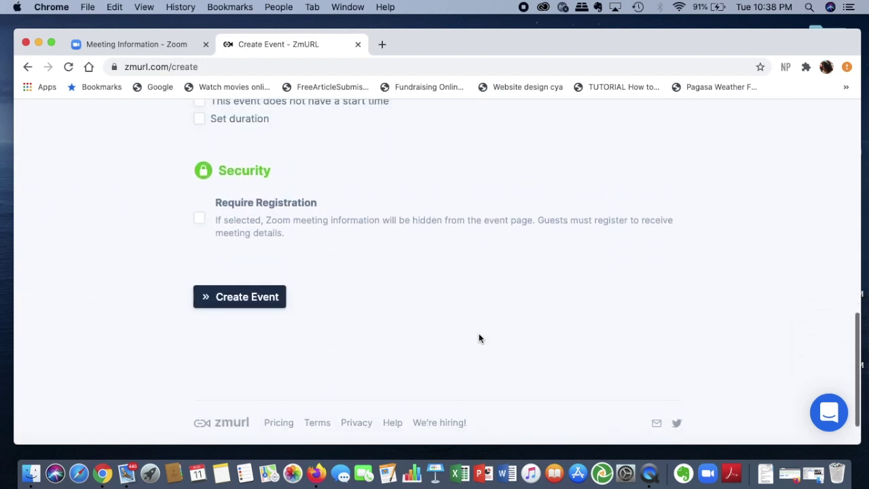
scroll(479, 338, up, 10)
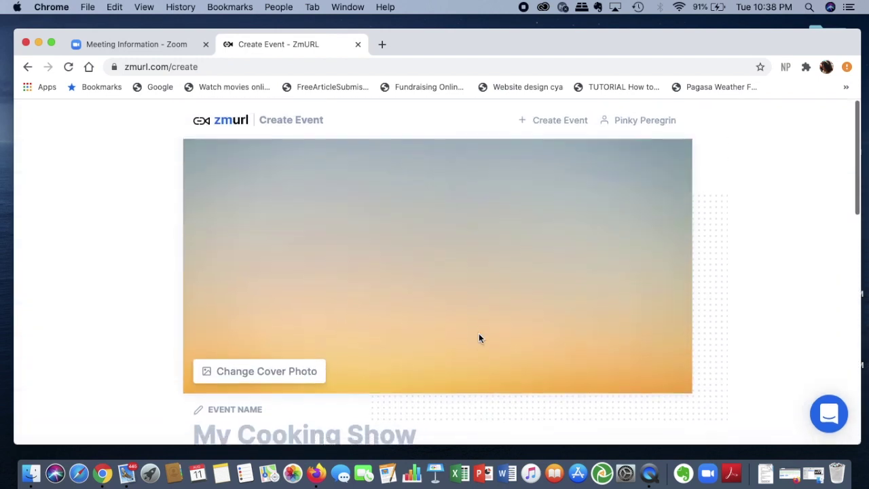
scroll(479, 337, down, 3)
scroll(479, 337, up, 3)
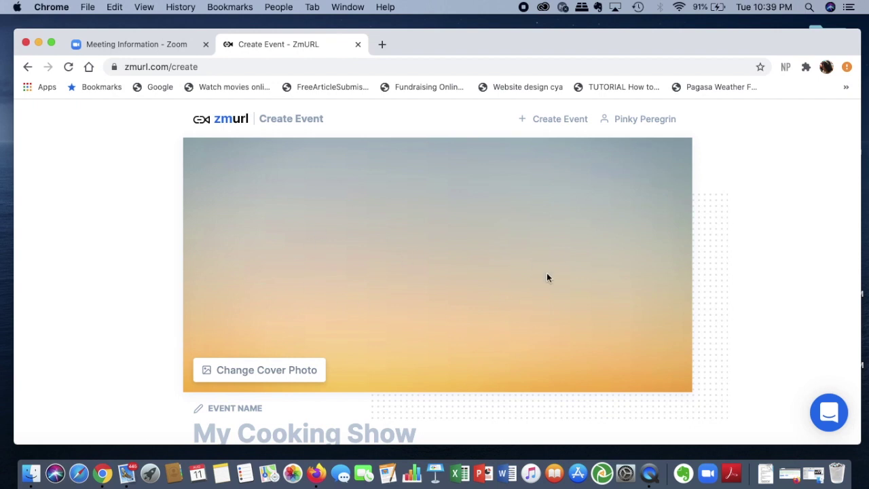
Pick the Easter chicks and eggs photo from the cover choices as the event cover.
click(301, 365)
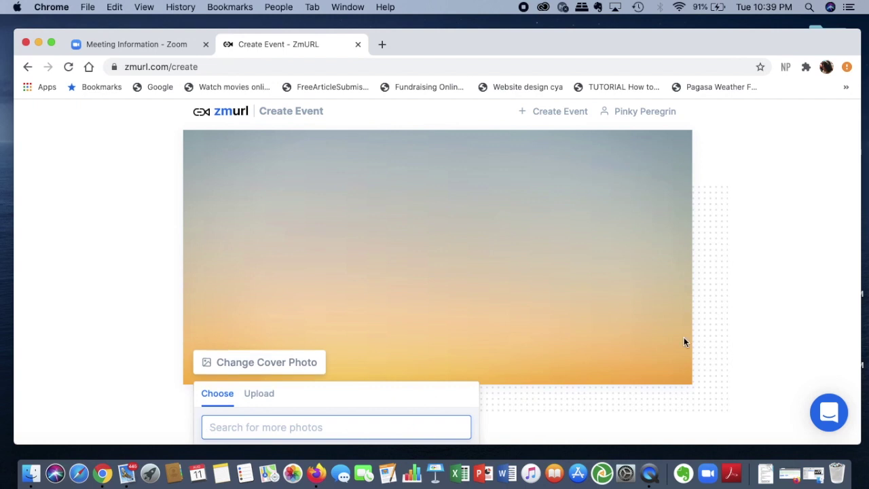
scroll(684, 341, down, 3)
scroll(684, 341, down, 2)
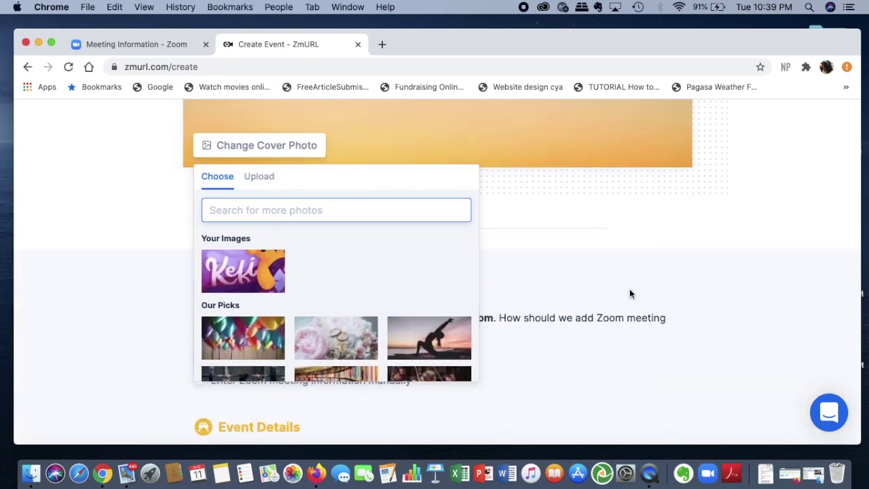
scroll(285, 282, down, 5)
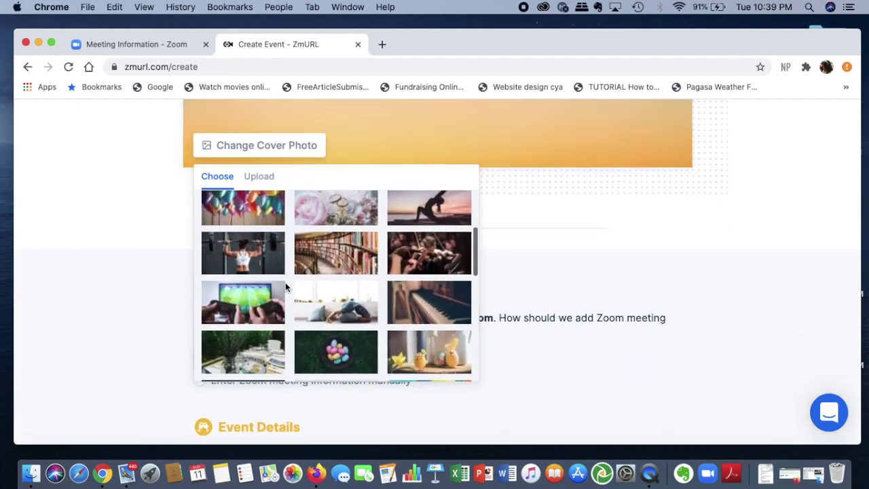
scroll(285, 282, down, 6)
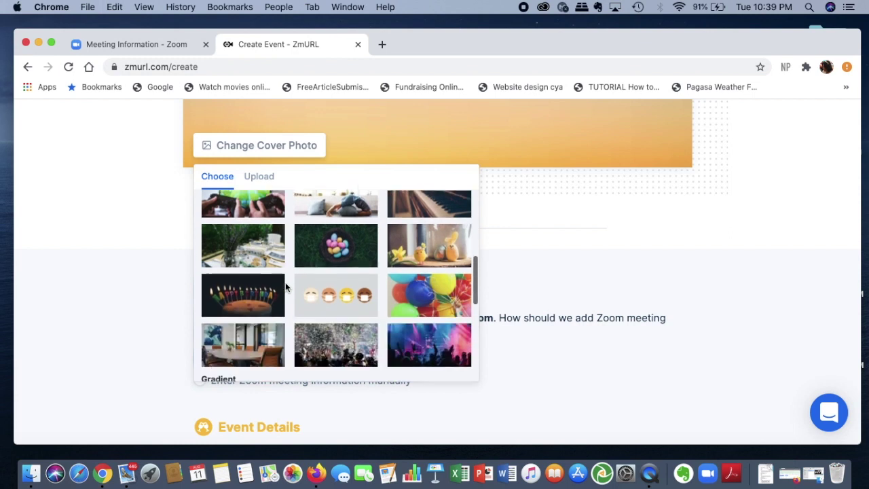
scroll(285, 283, down, 5)
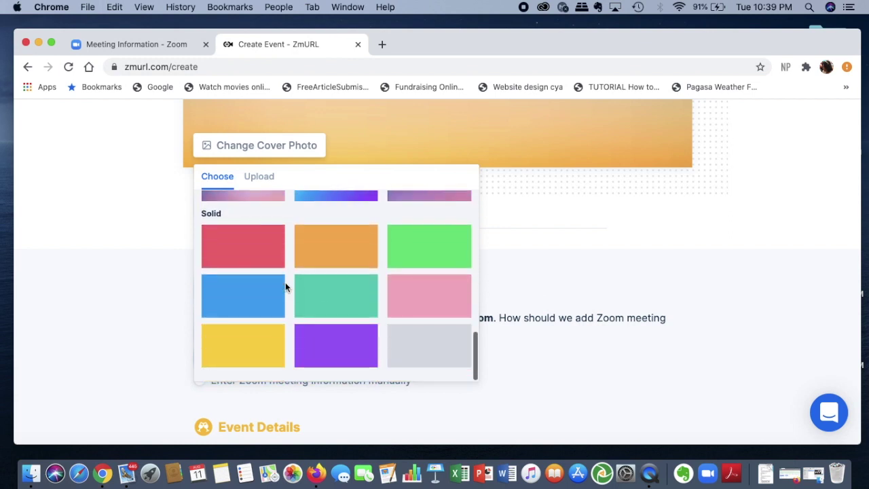
scroll(285, 282, up, 2)
scroll(285, 283, up, 5)
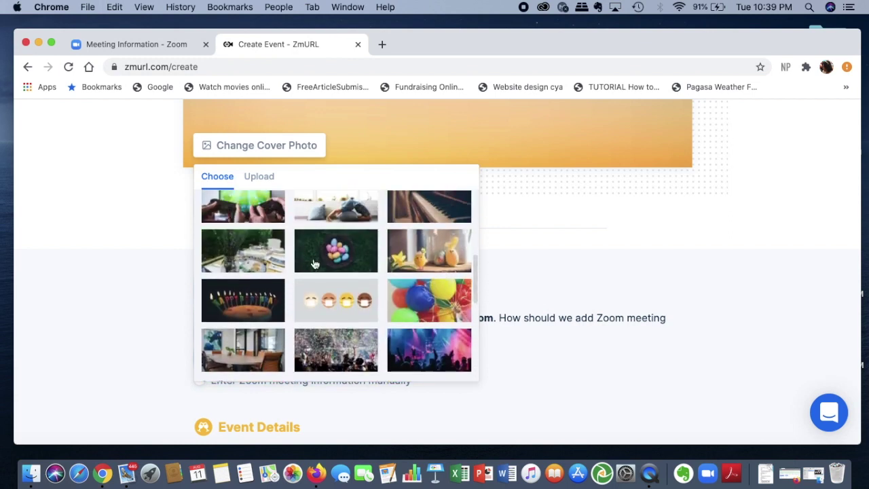
click(433, 260)
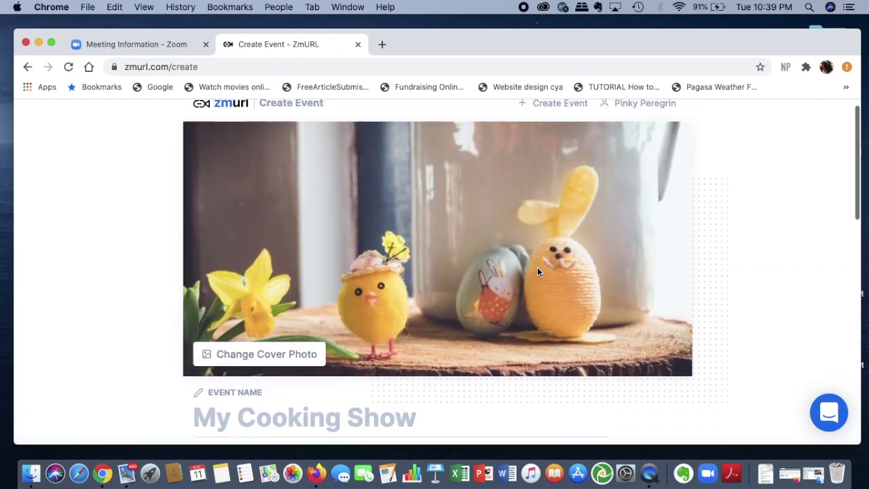
scroll(537, 267, down, 2)
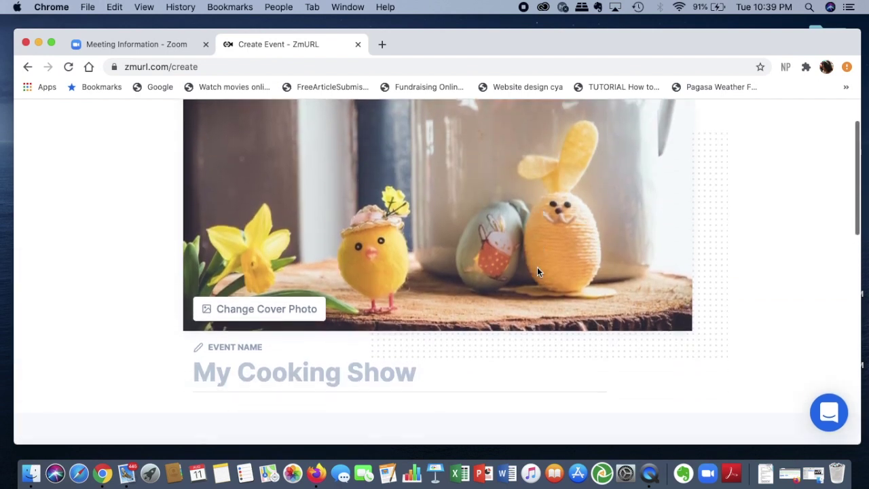
click(294, 311)
Upload KEFI.jpg from the KEFI WORSHIP folder as the event's cover photo.
click(249, 349)
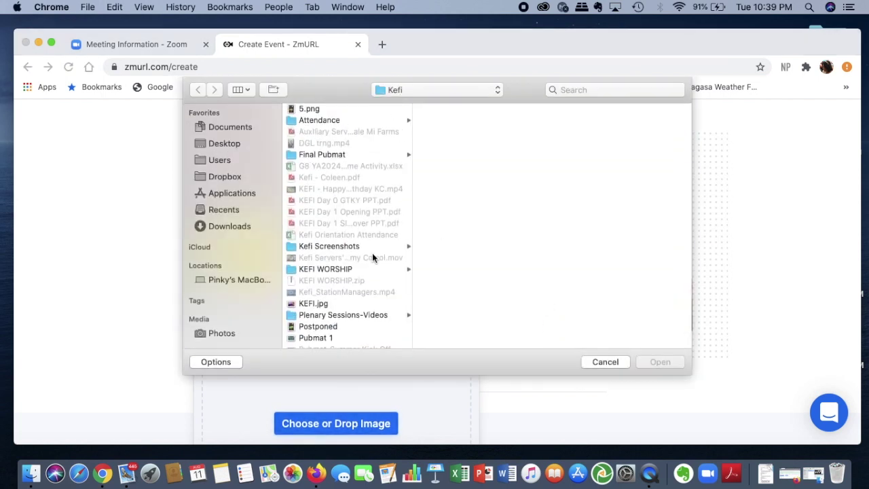
click(368, 268)
click(312, 304)
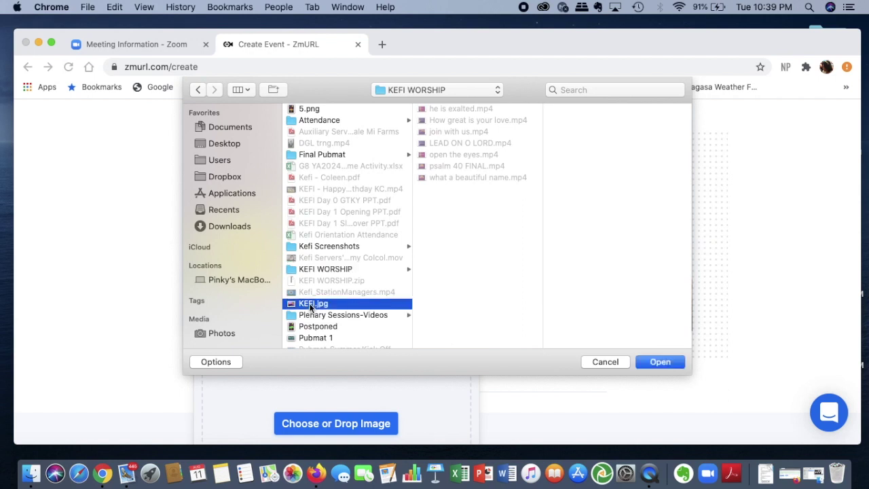
double_click(324, 307)
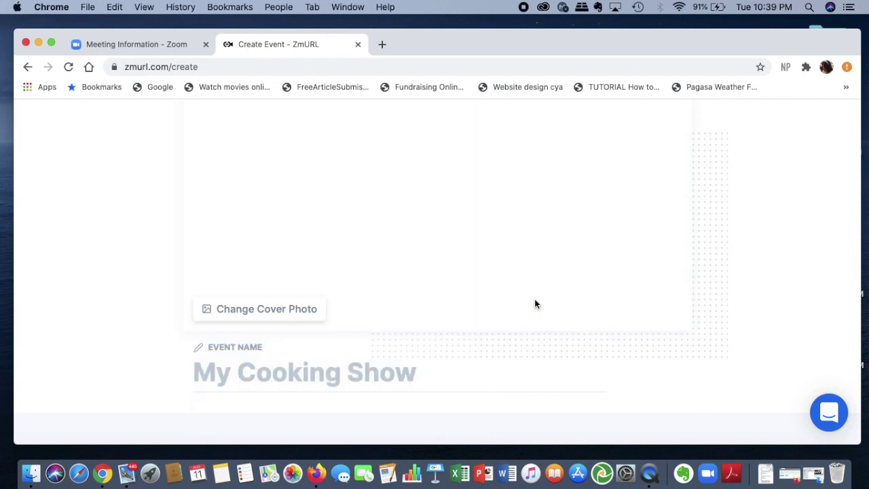
scroll(535, 303, up, 2)
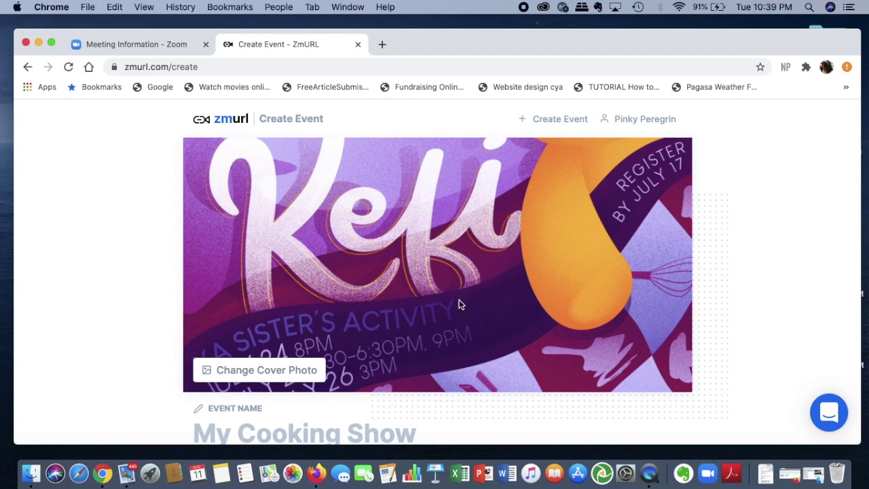
scroll(766, 336, down, 8)
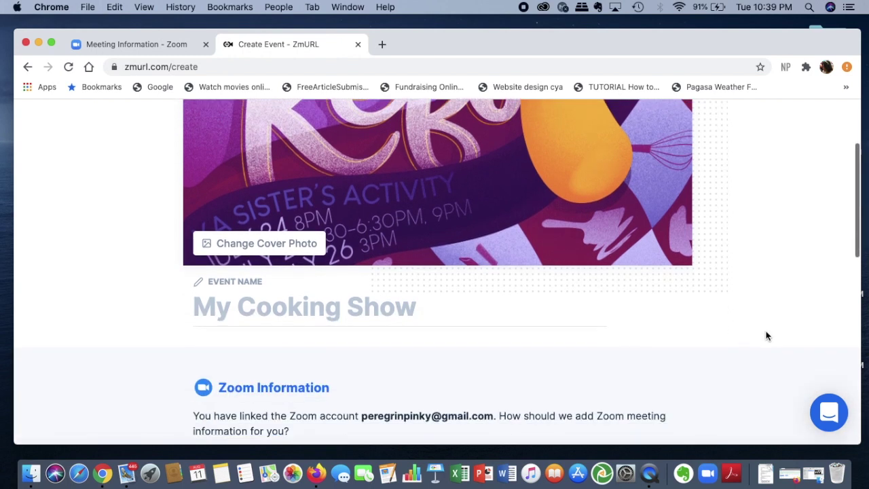
Name the event 'Sisters' Activity'.
click(310, 275)
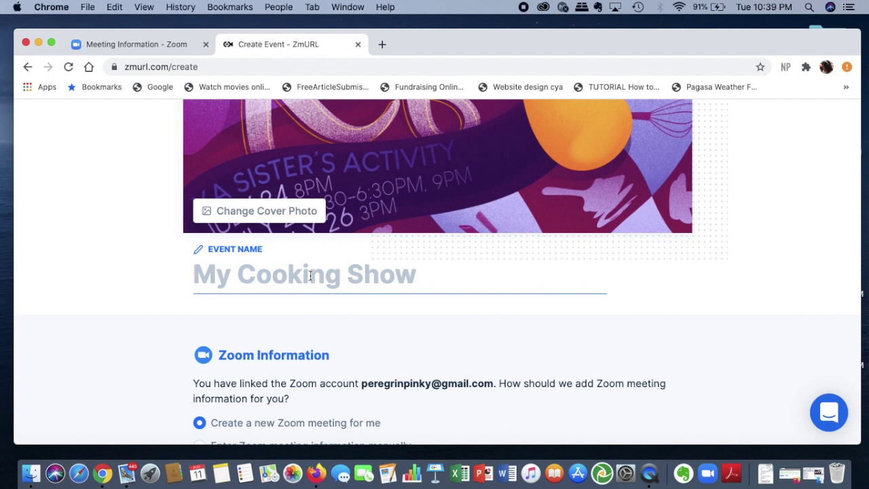
text(Sister)
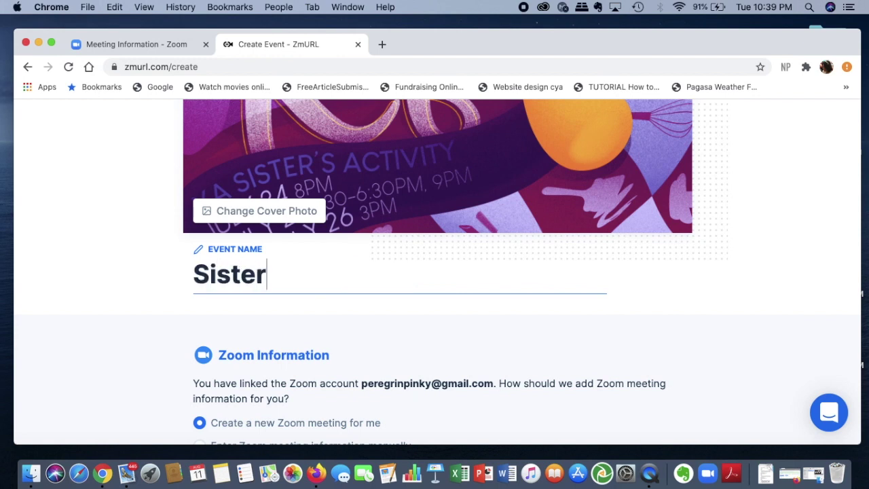
text(s' Activity)
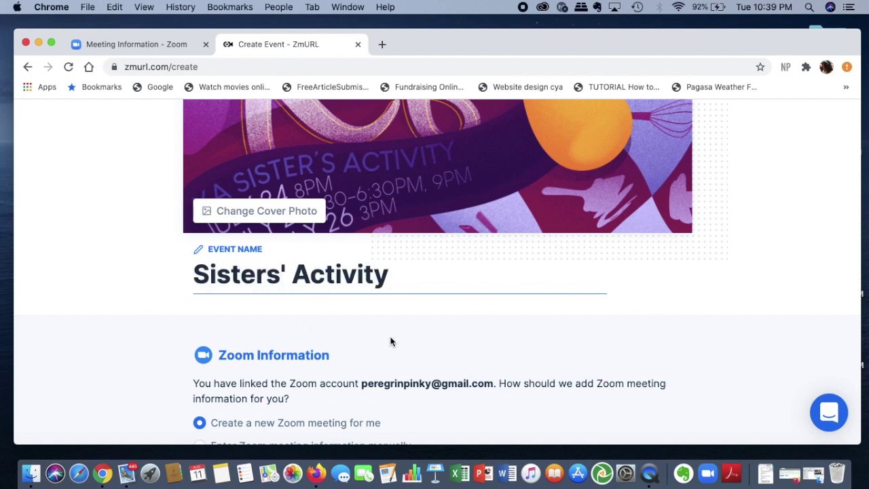
click(479, 330)
scroll(479, 330, down, 5)
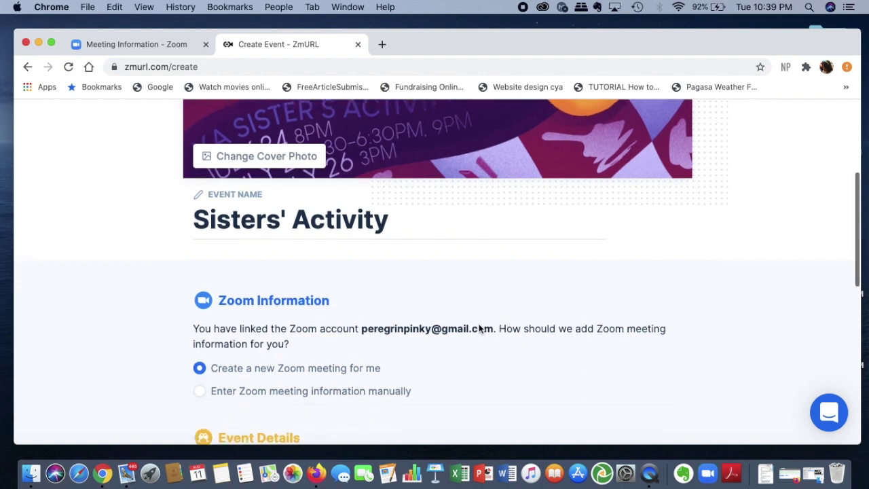
scroll(480, 329, down, 2)
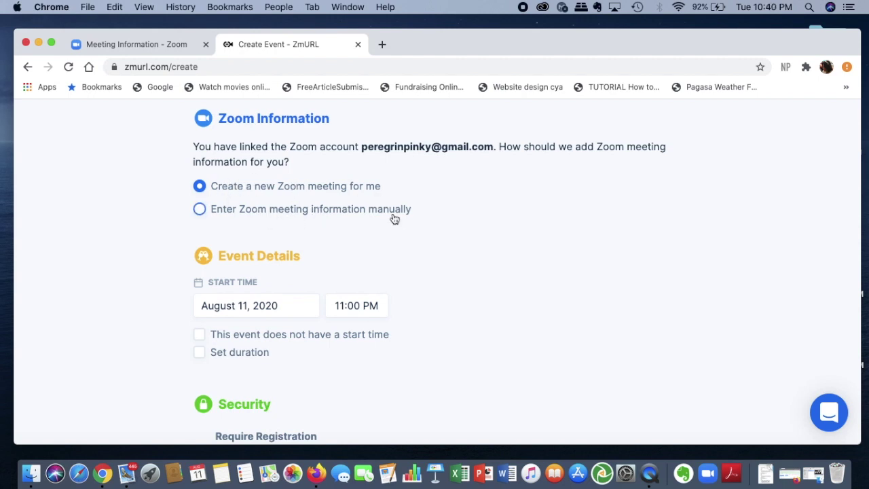
Choose to enter the Zoom meeting information manually, then return to the Zoom meeting page.
click(199, 210)
scroll(419, 231, down, 2)
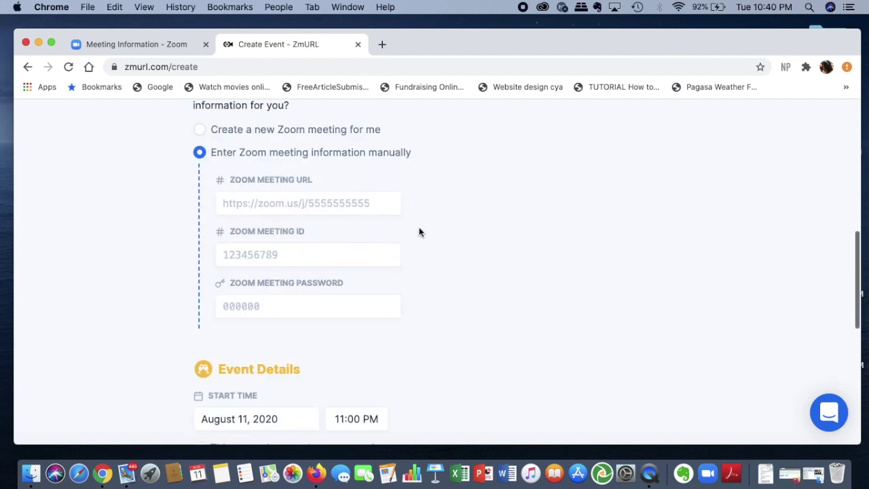
scroll(419, 231, up, 1)
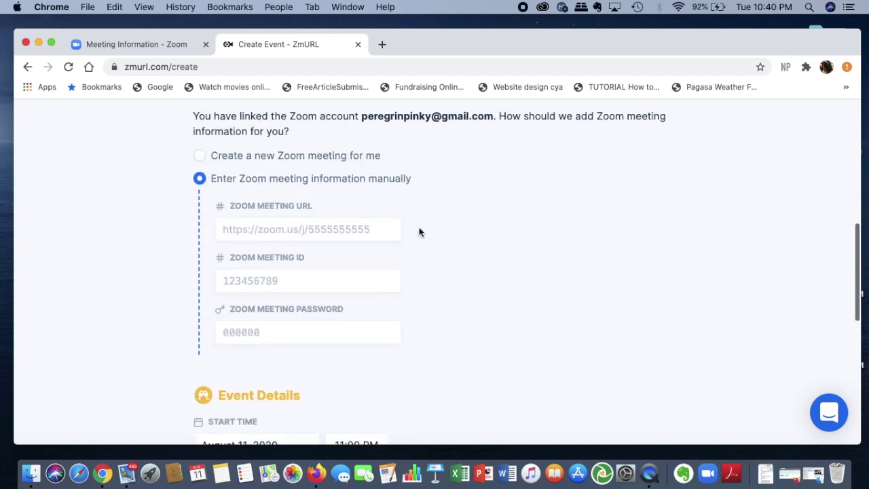
click(148, 45)
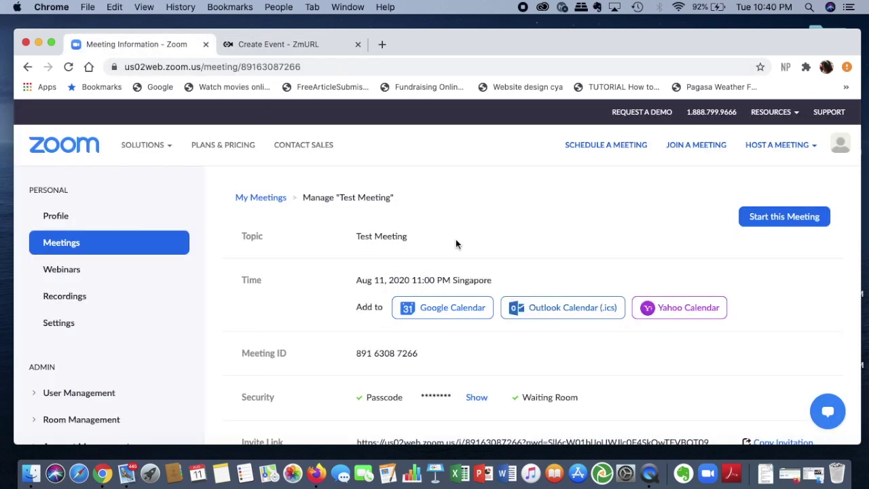
scroll(529, 258, down, 5)
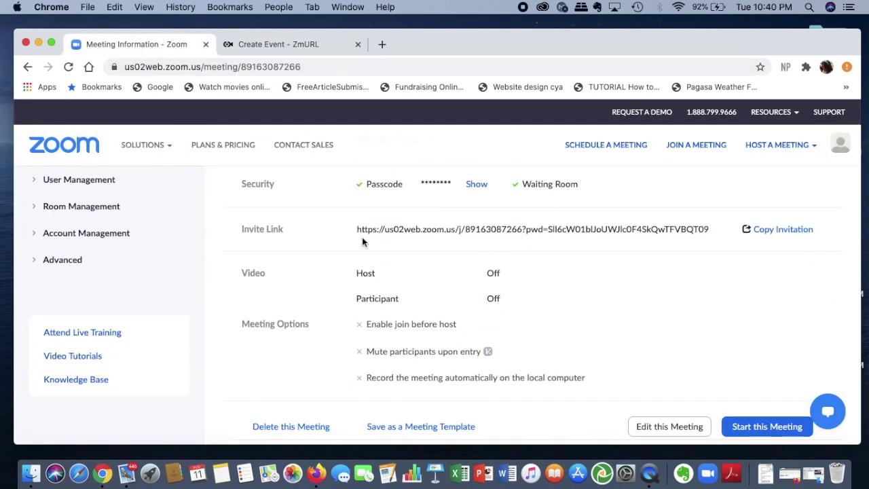
Copy the meeting's invite link from Zoom into the Zoom Meeting URL field.
drag(356, 232, 708, 229)
click(312, 44)
click(300, 234)
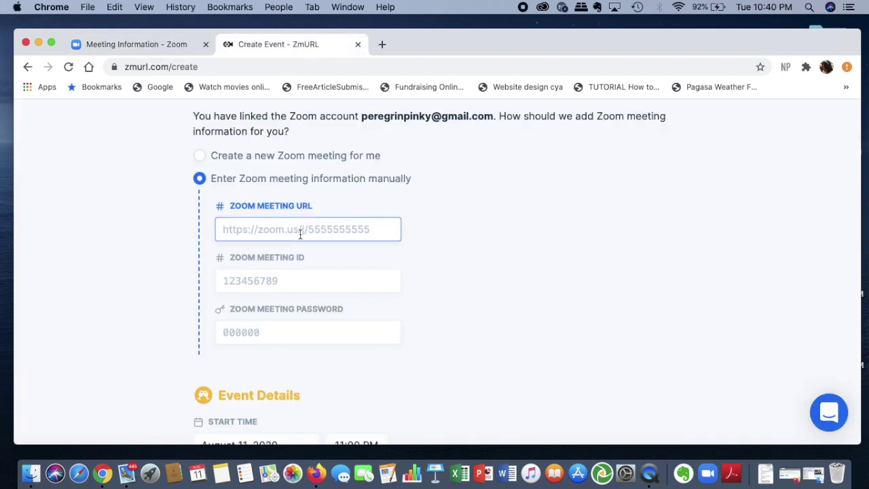
key(super+v)
click(441, 297)
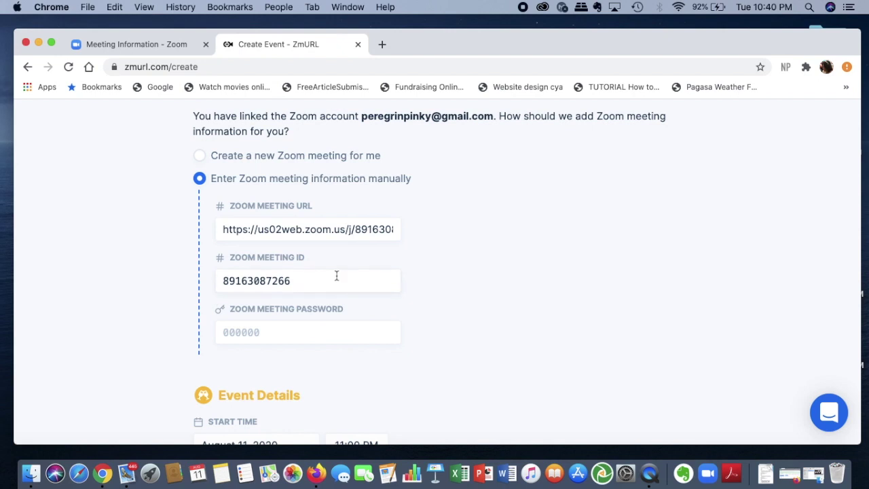
Reveal the meeting passcode in Zoom and paste it into the password field.
click(338, 333)
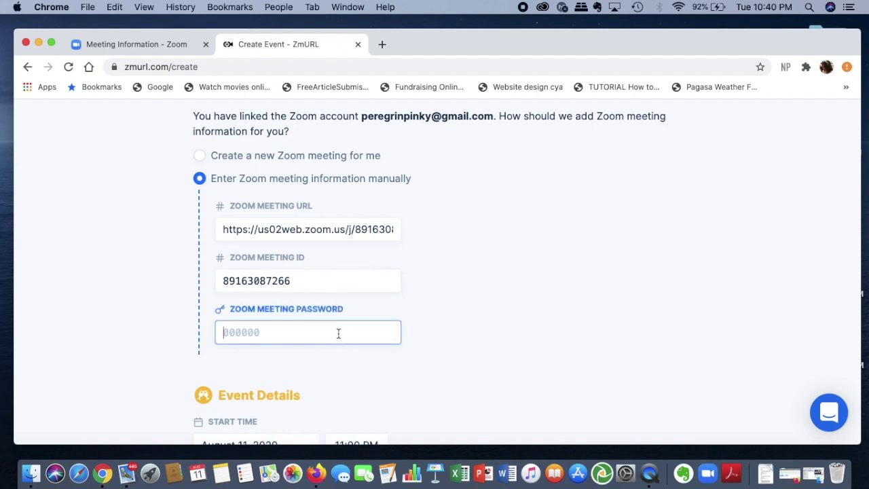
click(167, 45)
scroll(543, 328, down, 5)
scroll(544, 328, up, 8)
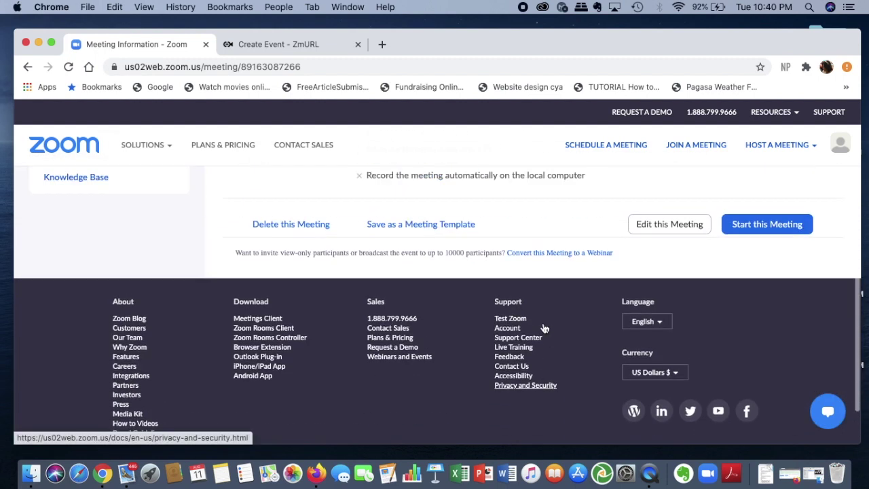
click(477, 270)
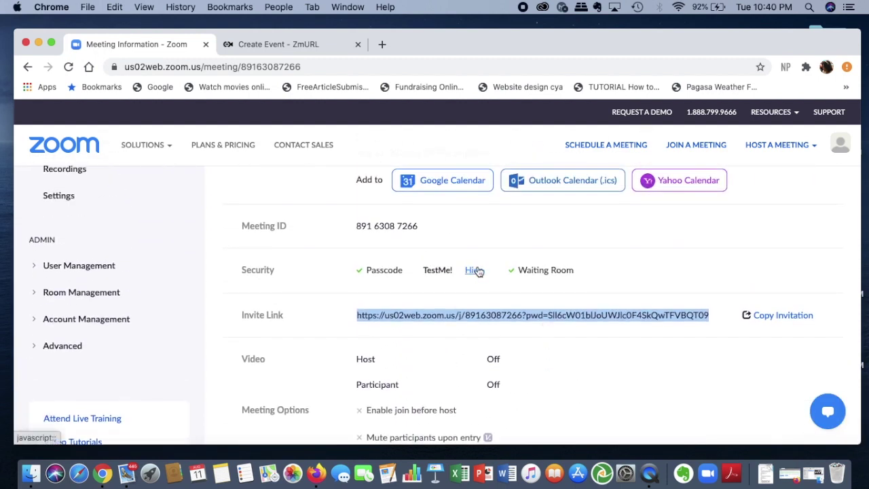
drag(454, 272, 429, 271)
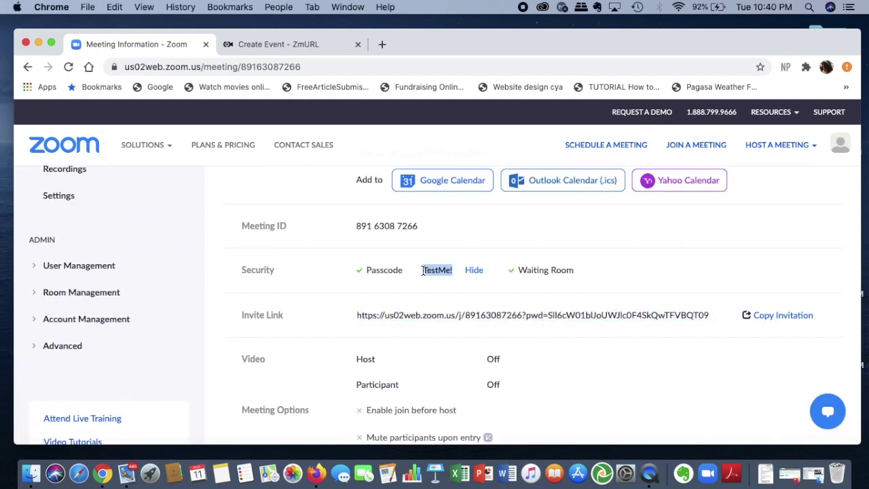
click(300, 42)
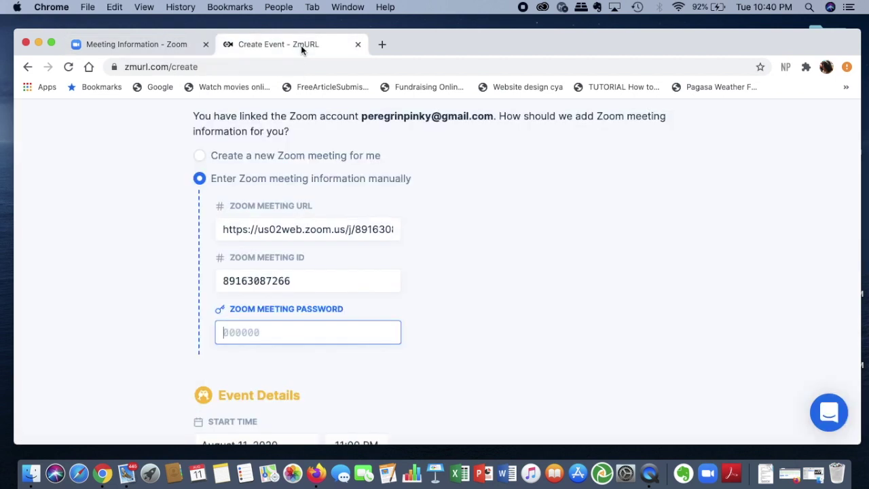
key(super+v)
Keep the August 11, 2020, 11:00 PM start and set a one-hour duration.
scroll(524, 312, down, 5)
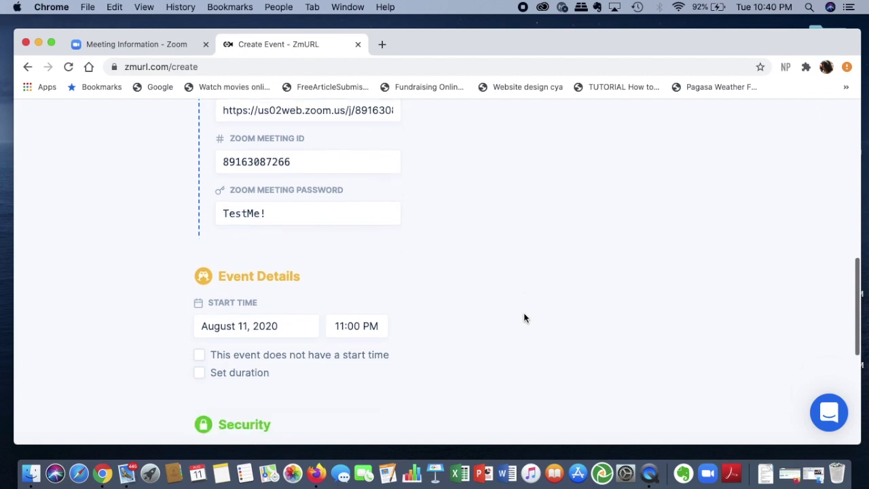
scroll(524, 319, down, 1)
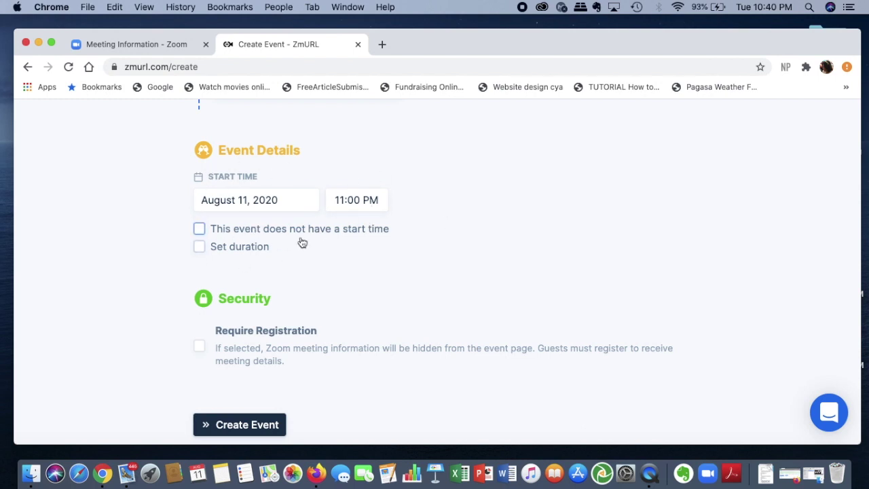
scroll(433, 245, down, 2)
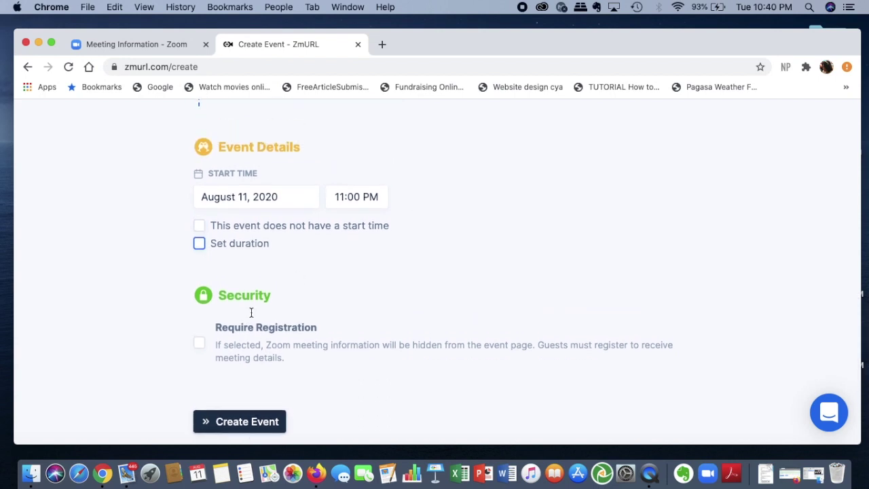
click(200, 226)
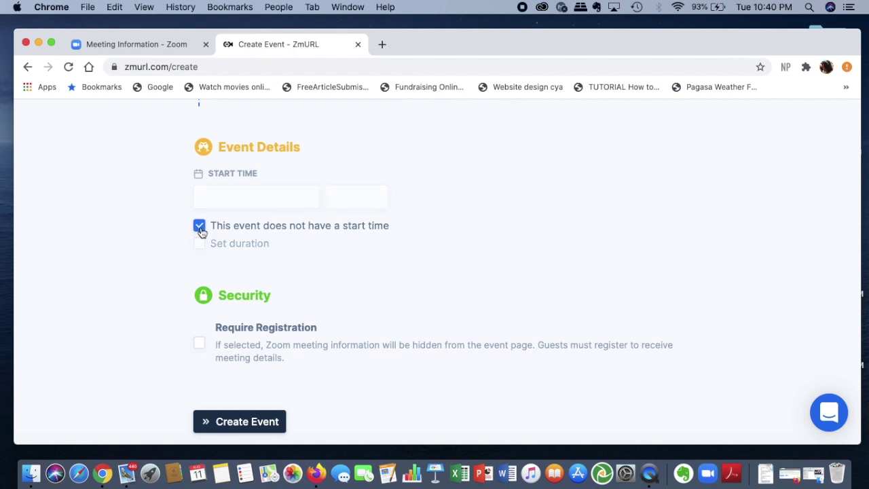
click(201, 231)
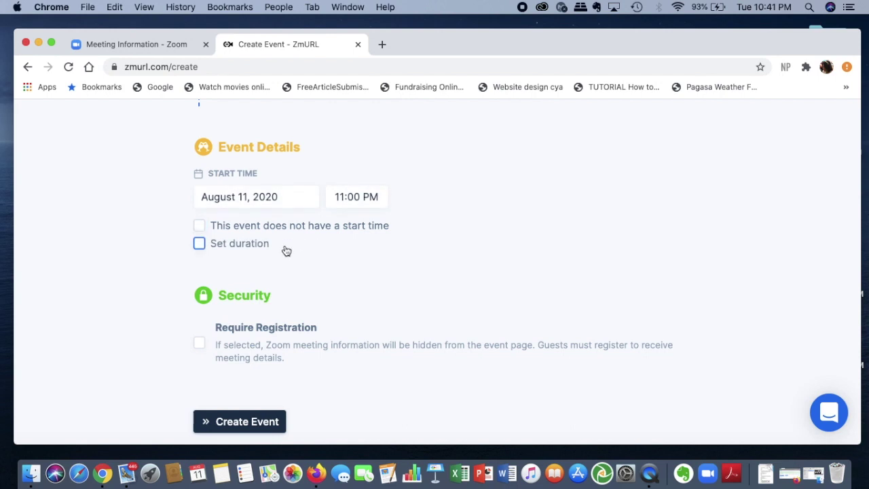
click(198, 246)
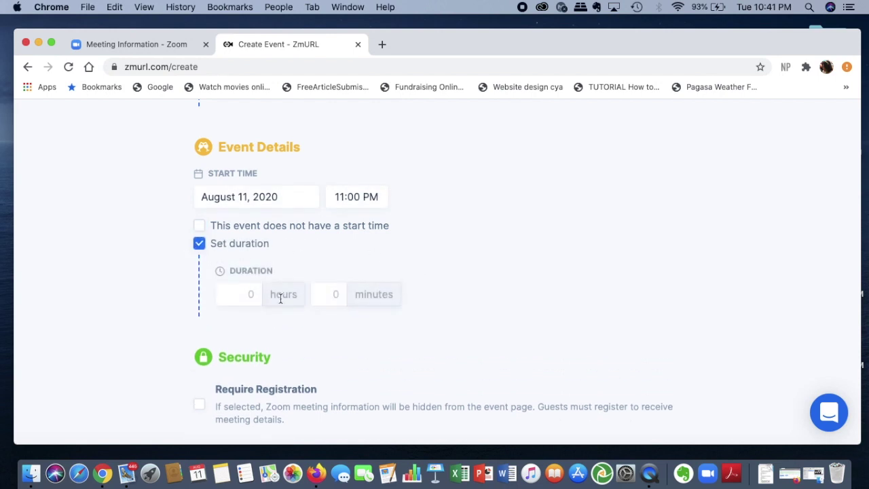
click(251, 301)
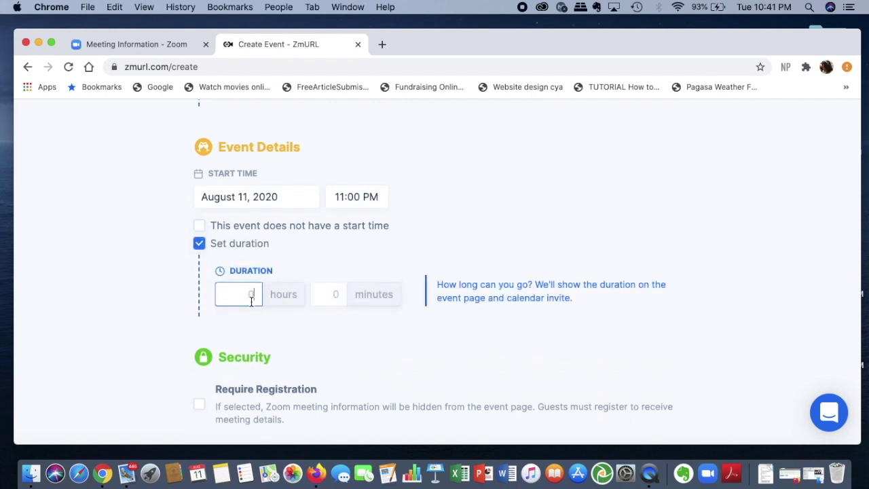
click(363, 360)
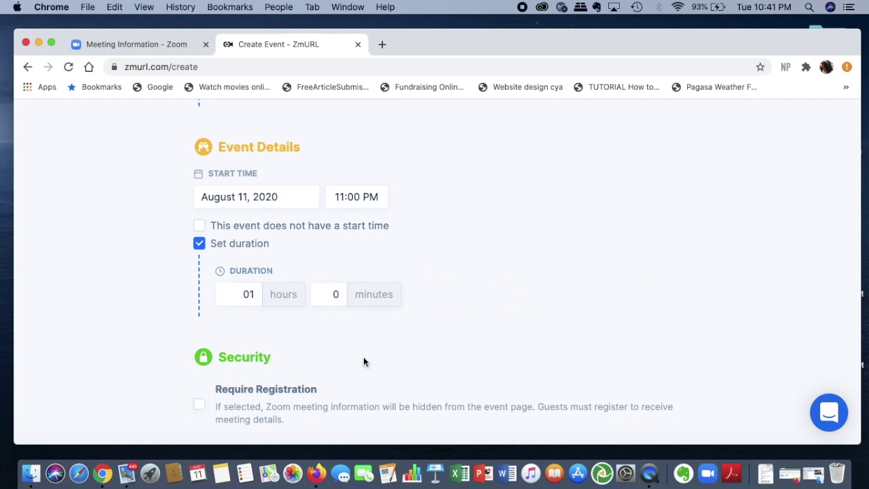
Leave Require Registration unchecked before creating the event.
scroll(364, 360, down, 5)
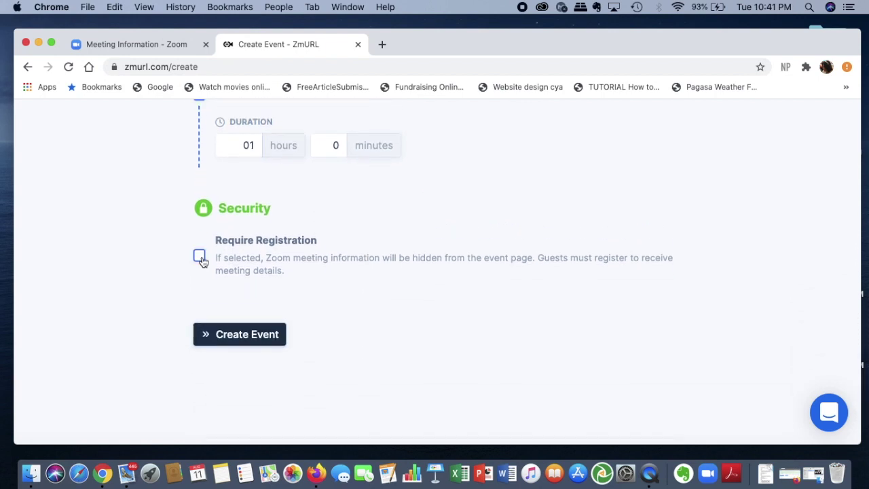
click(202, 262)
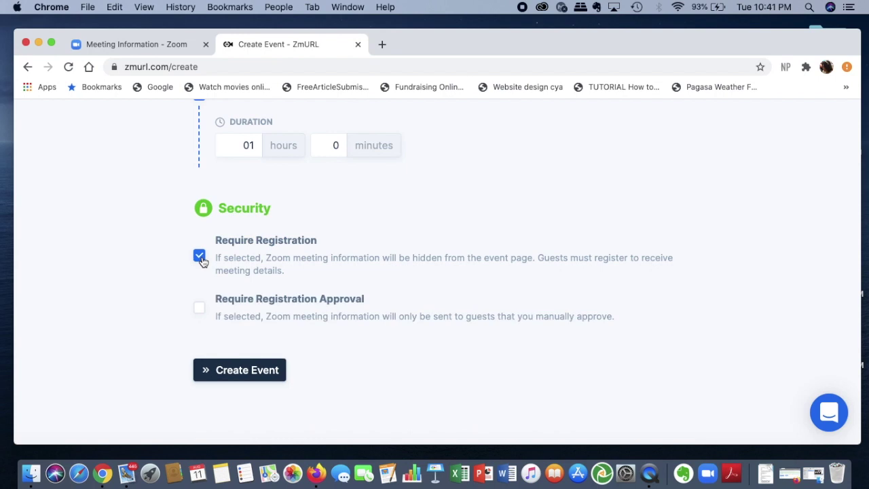
click(202, 262)
scroll(438, 314, up, 10)
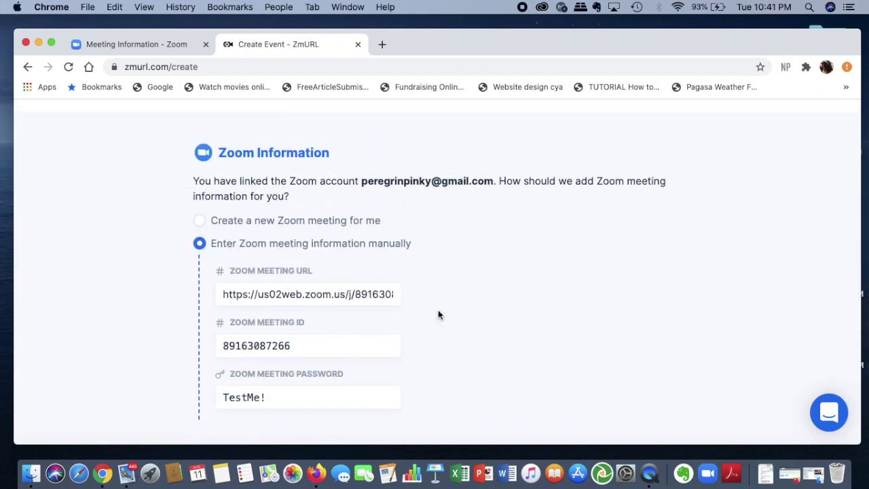
scroll(438, 315, down, 10)
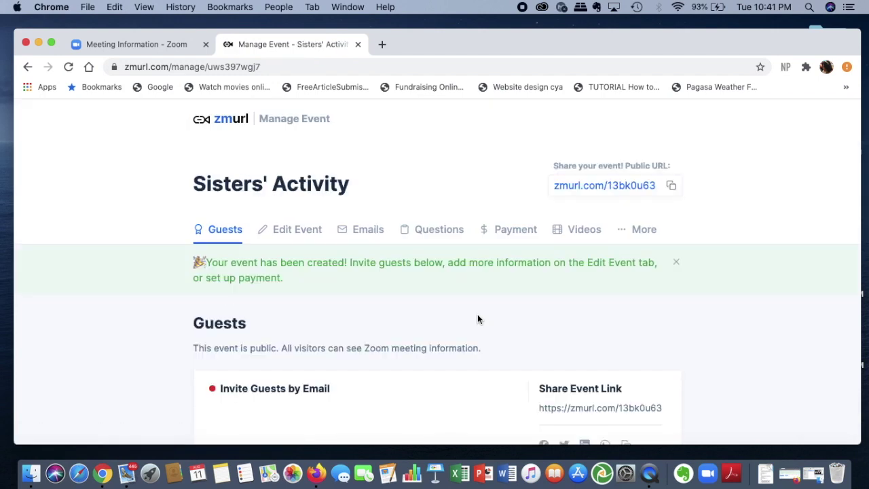
Open the Sisters' Activity Edit Event form and scroll to its Public URL 13bk0u63.
scroll(389, 302, down, 3)
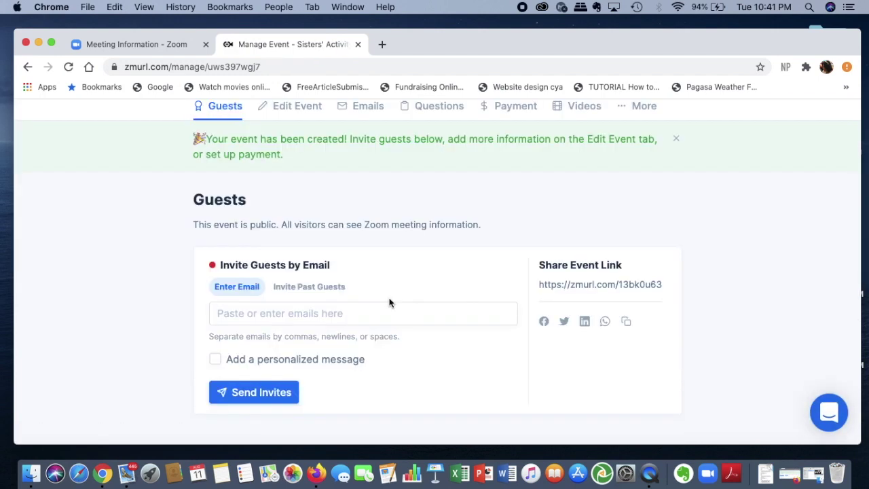
scroll(389, 302, up, 3)
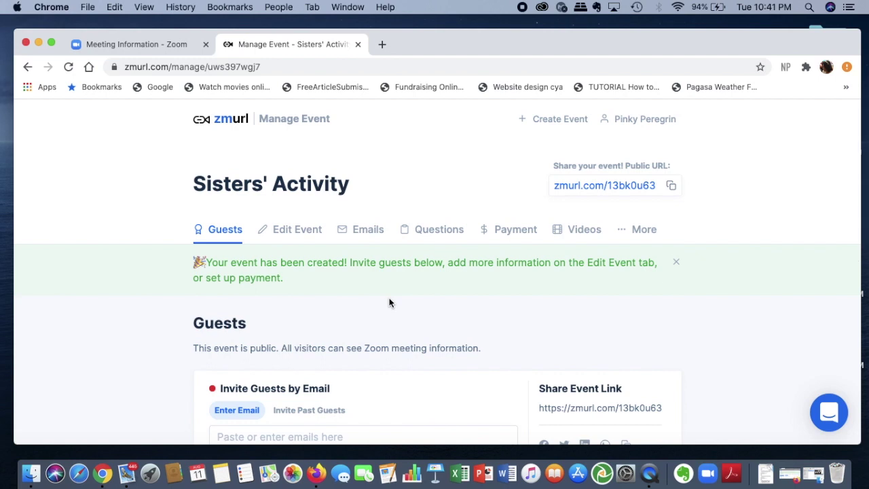
scroll(389, 302, down, 1)
click(299, 184)
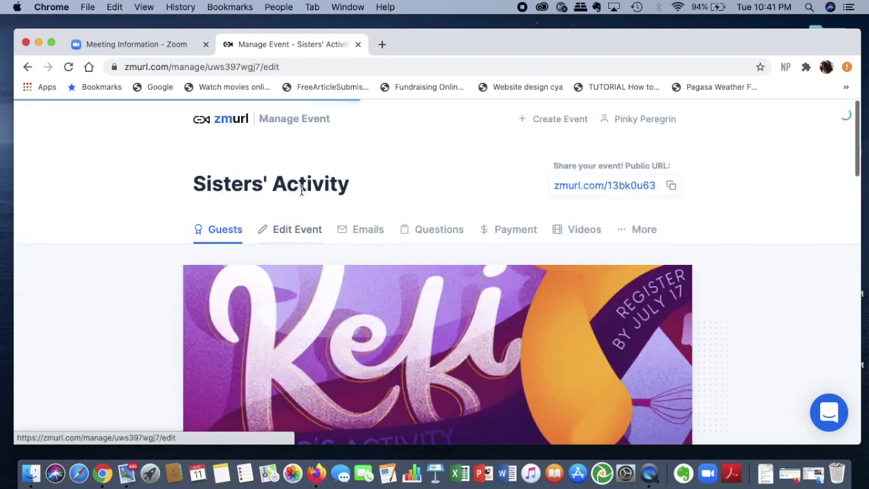
scroll(728, 293, down, 10)
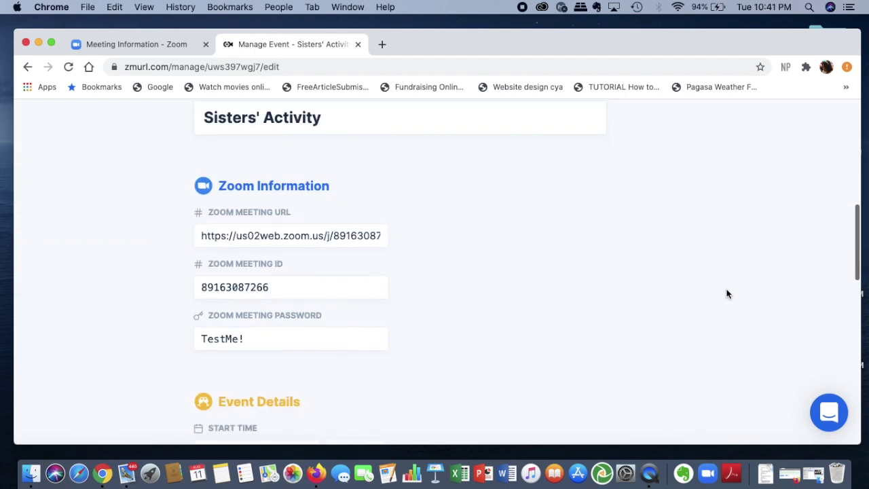
scroll(727, 294, down, 5)
scroll(727, 293, down, 6)
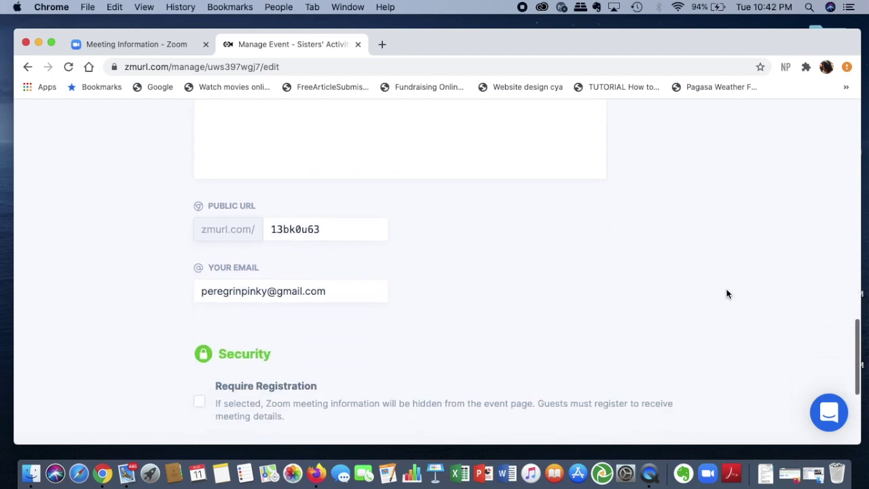
scroll(380, 278, up, 5)
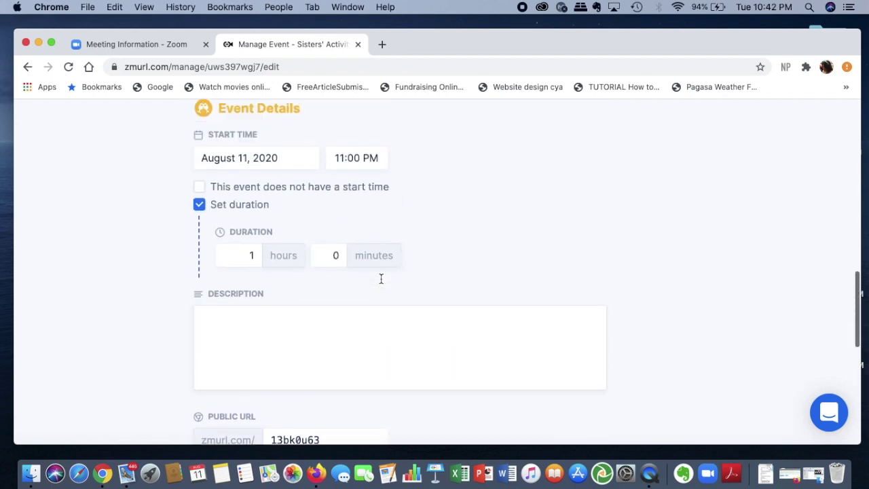
scroll(381, 278, down, 3)
scroll(381, 278, down, 3)
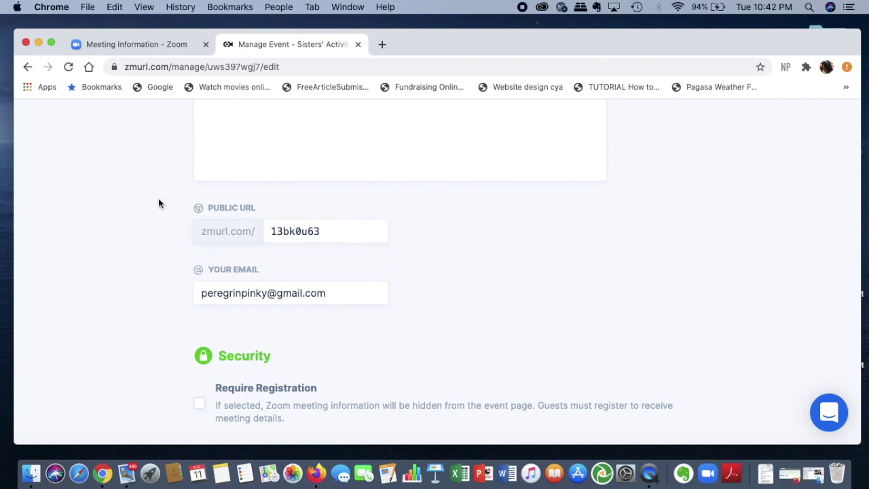
Replace the public URL code 13bk0u63 with 'sisters'.
click(332, 234)
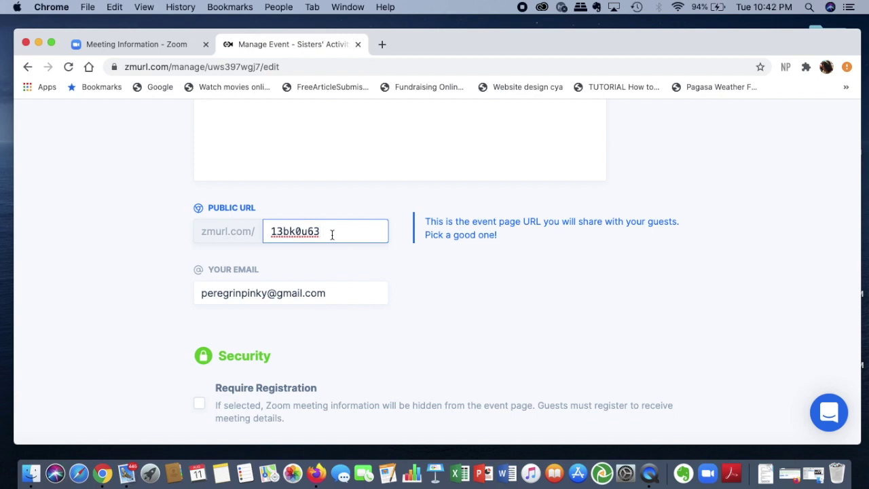
double_click(332, 234)
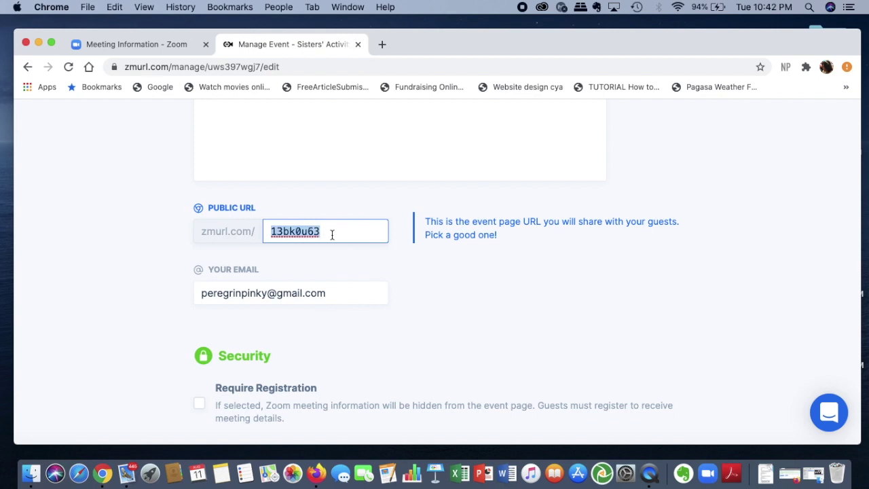
text(sisters)
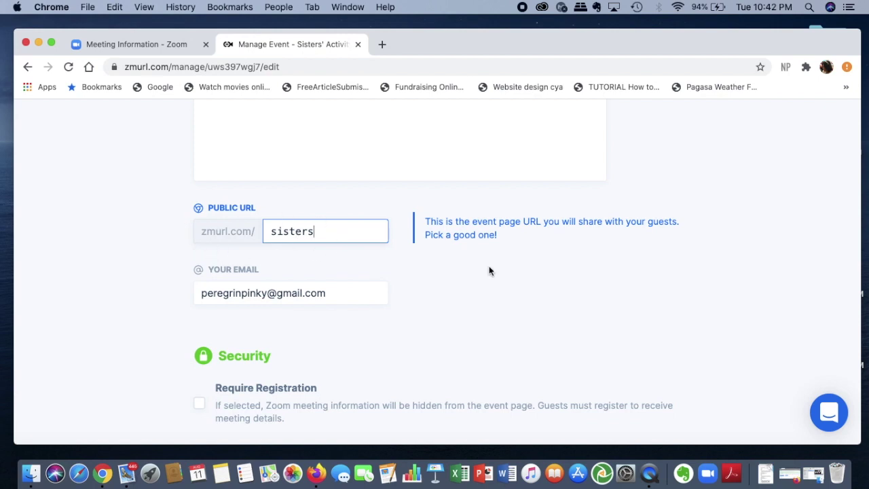
scroll(489, 270, down, 5)
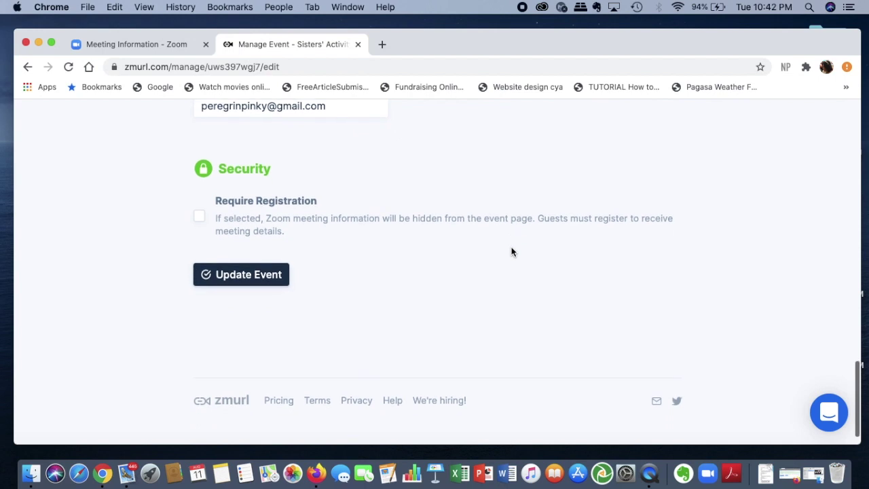
Try saving the event and find that the public URL 'sisters' is already taken.
click(262, 278)
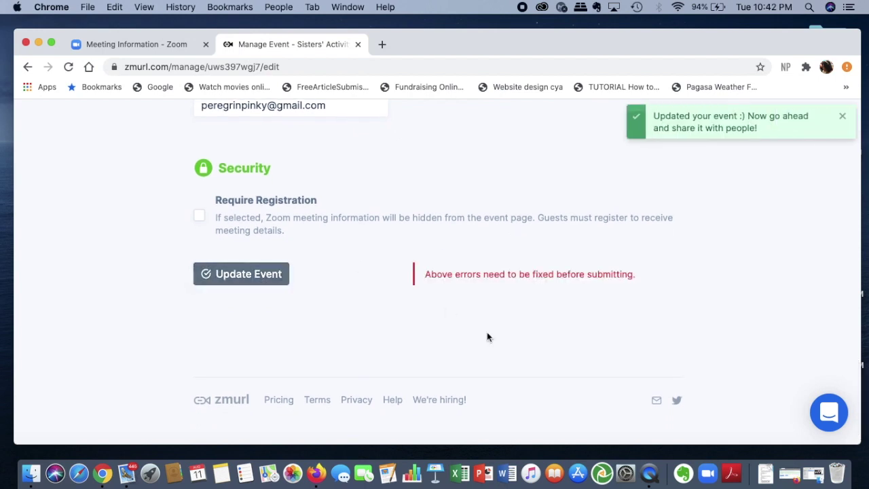
scroll(487, 337, up, 3)
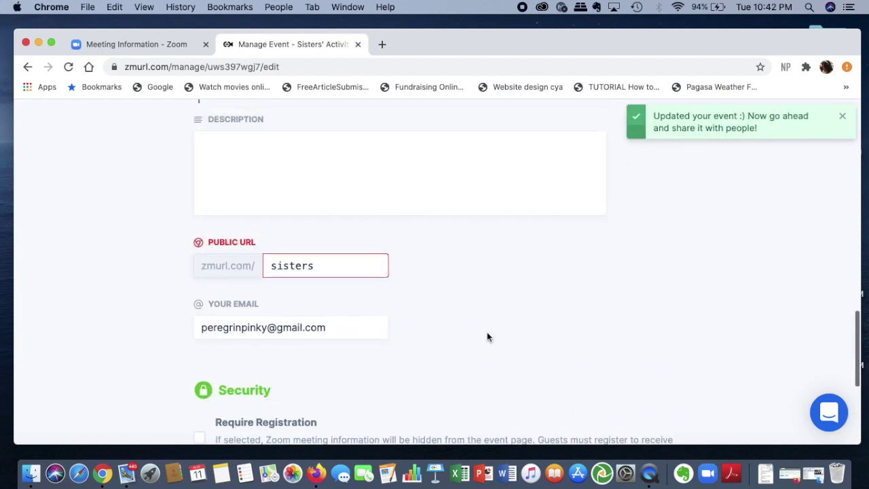
scroll(487, 337, up, 2)
scroll(487, 333, up, 1)
scroll(487, 333, down, 3)
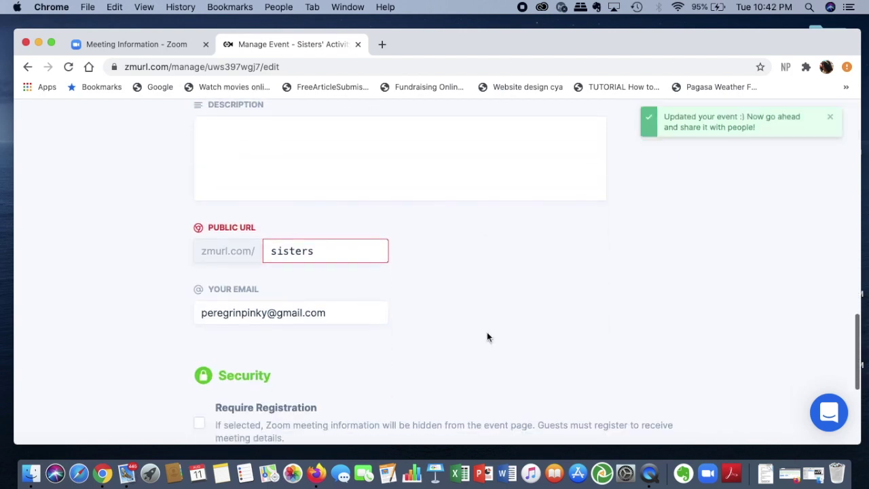
Change the public URL to 'SistersKefi' and save the event.
click(360, 253)
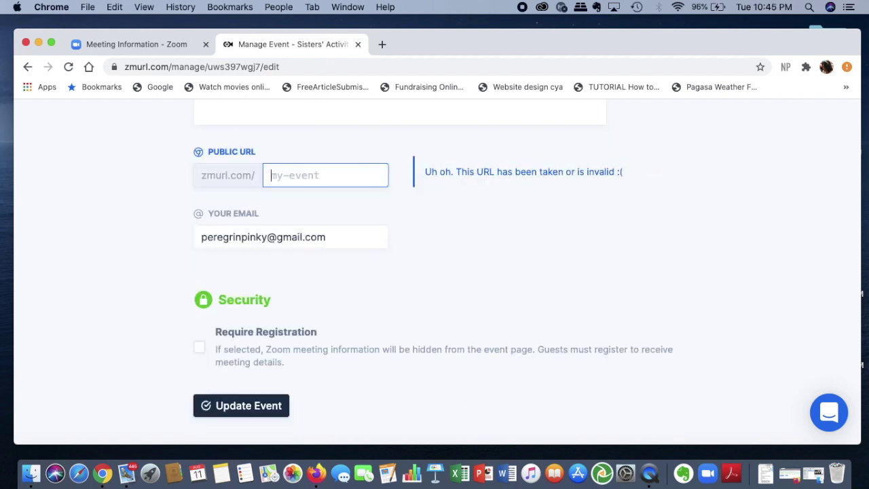
key(Return)
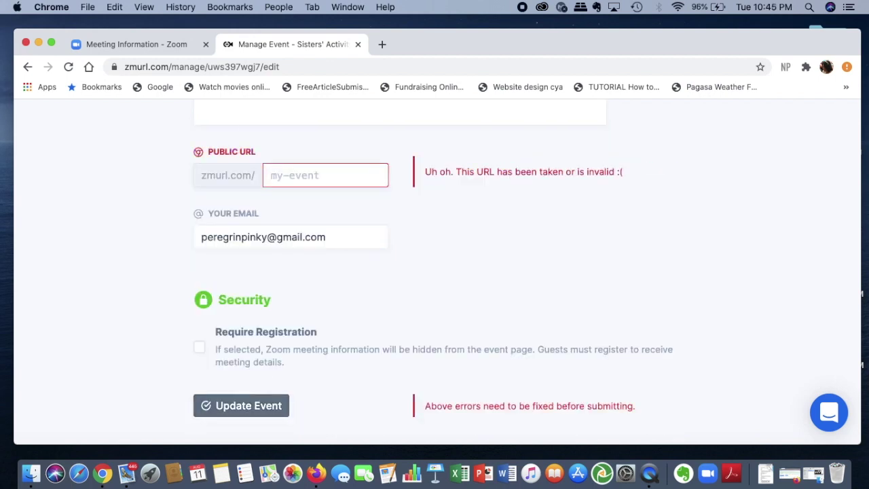
text(Sisters)
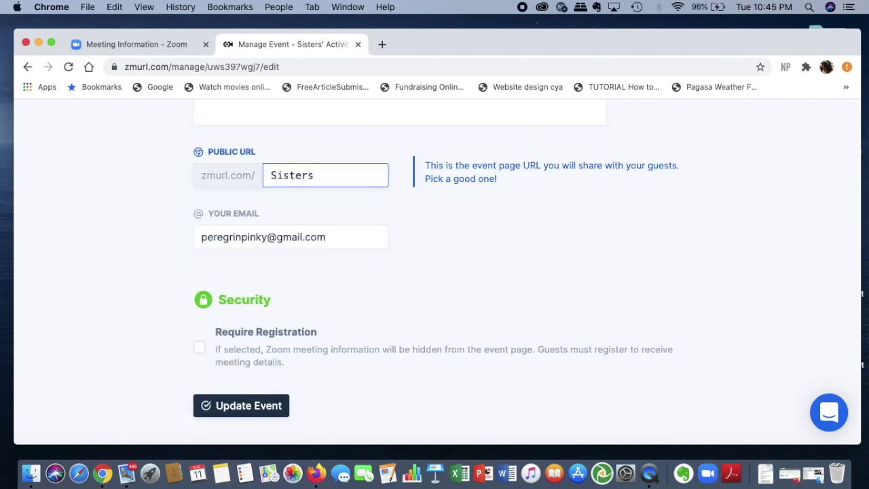
text(Kefi)
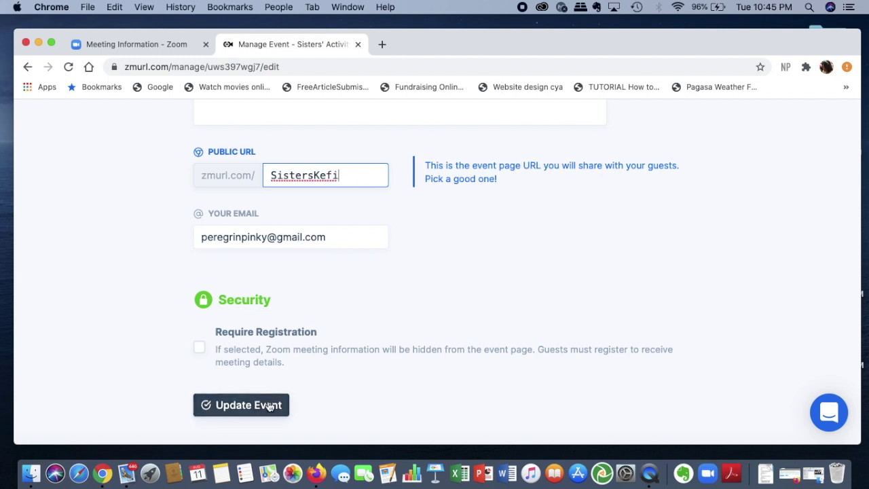
click(270, 405)
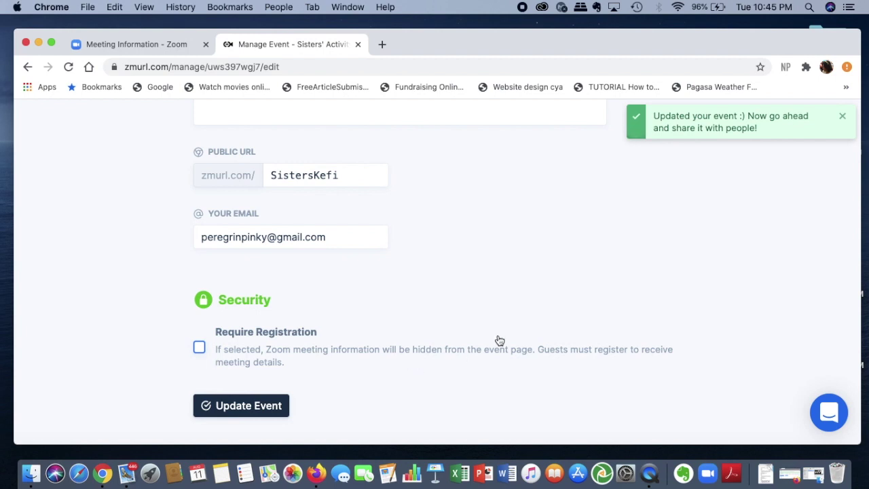
scroll(497, 334, up, 5)
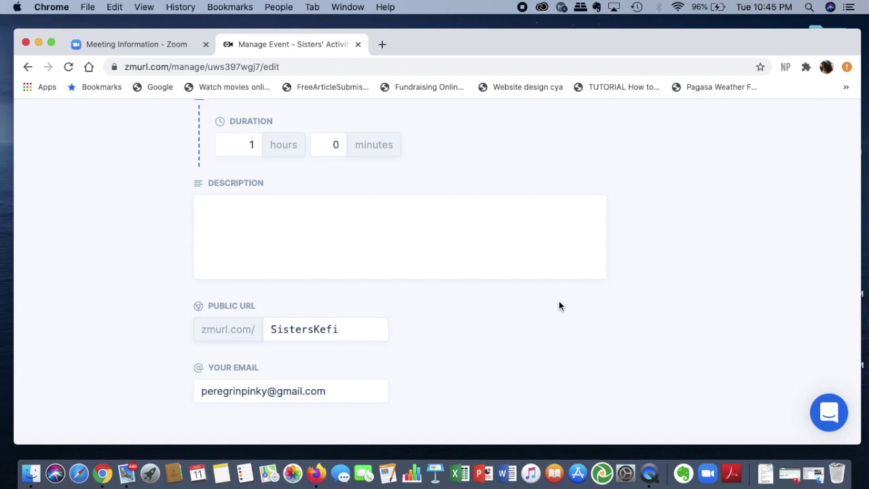
scroll(559, 305, up, 10)
scroll(559, 305, down, 5)
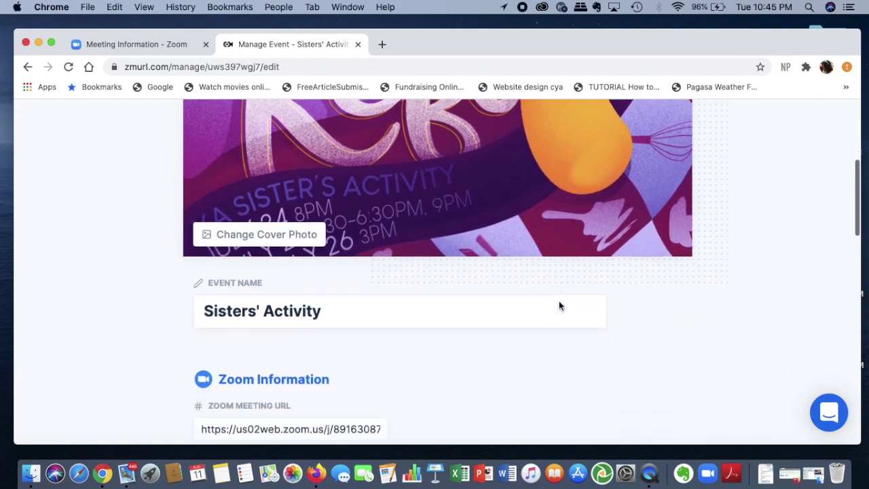
scroll(559, 305, up, 8)
Go back Home through the zmurl logo and find the Sisters' Activity card under Hosting.
scroll(559, 305, up, 2)
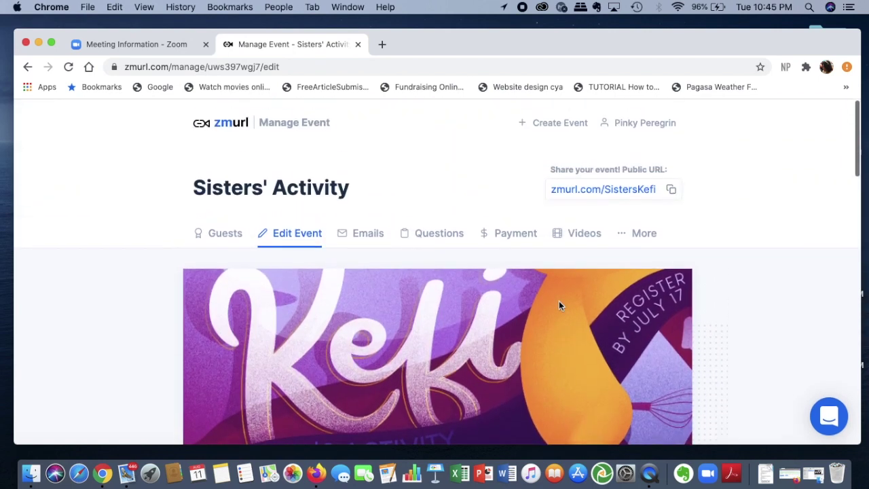
click(236, 122)
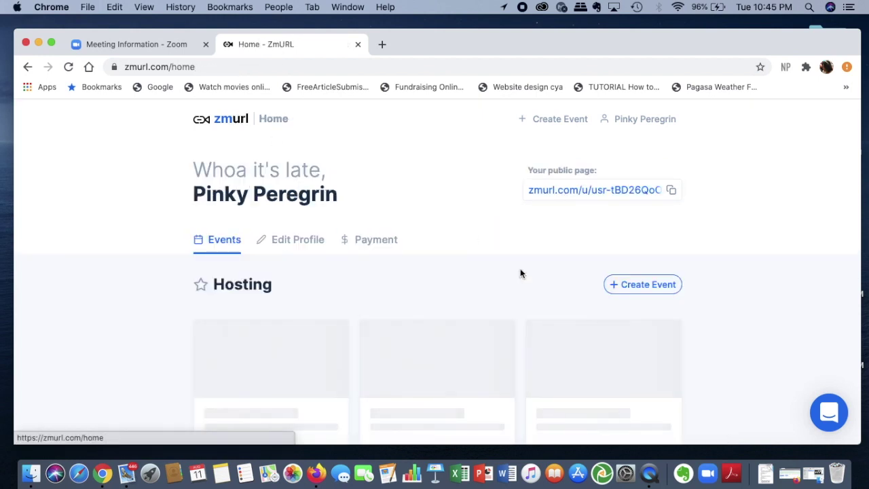
scroll(404, 319, down, 2)
scroll(435, 353, up, 2)
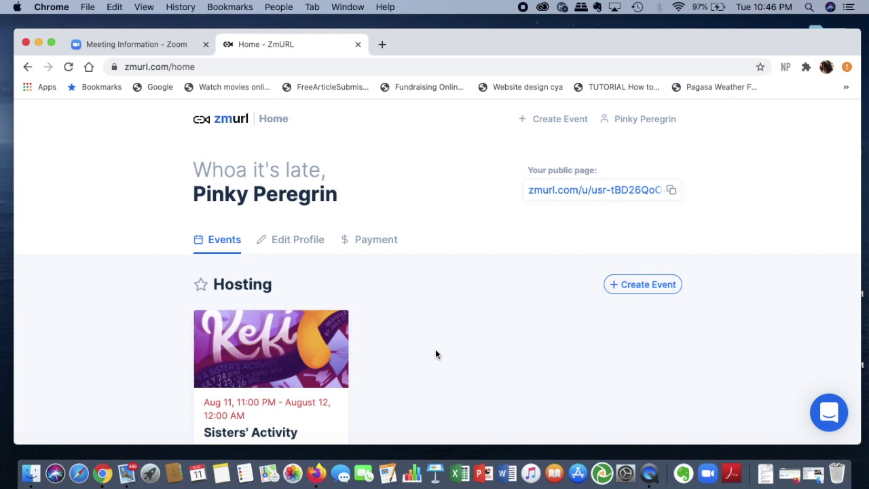
scroll(436, 351, down, 3)
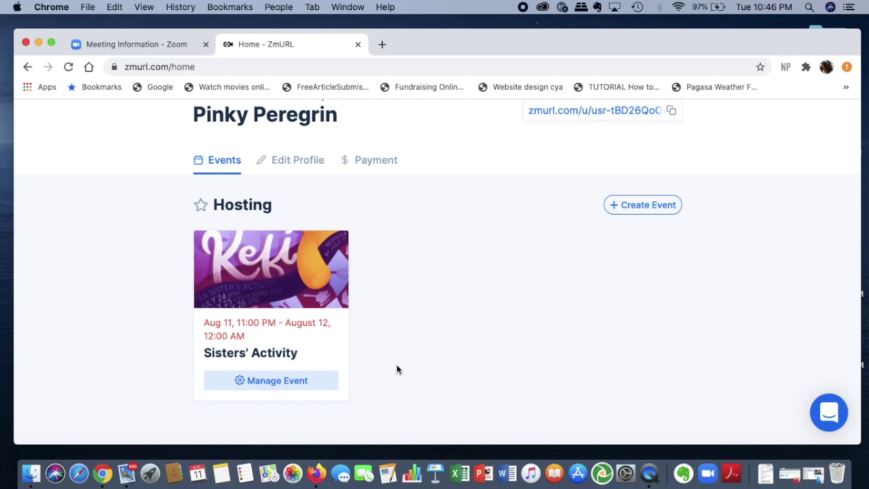
Open the Sisters' Activity event's Edit Event form and look through its fields.
click(313, 380)
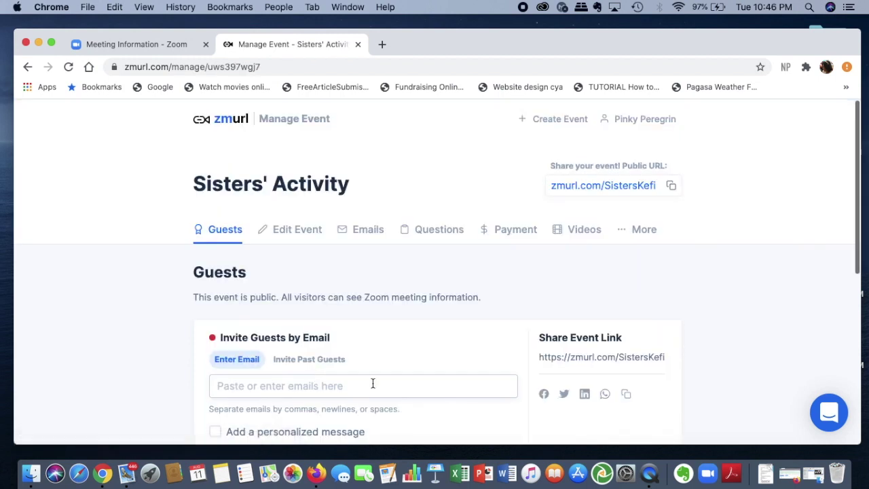
click(310, 232)
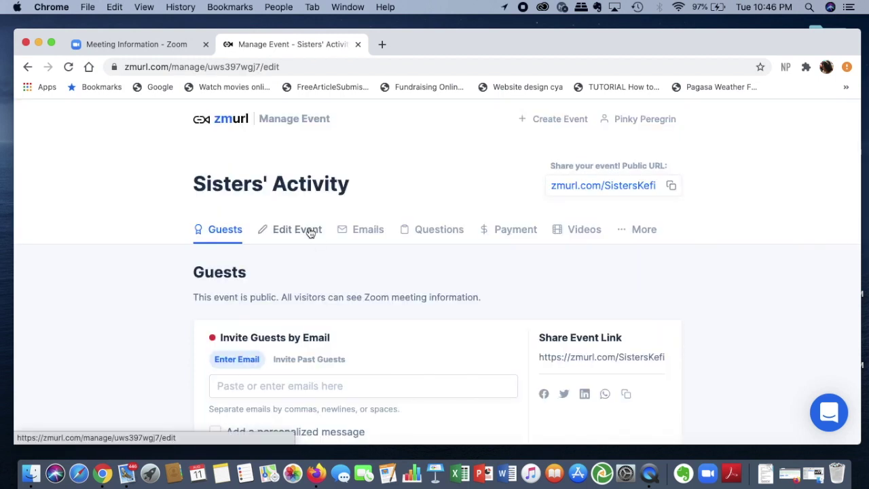
scroll(419, 328, down, 5)
scroll(419, 329, down, 5)
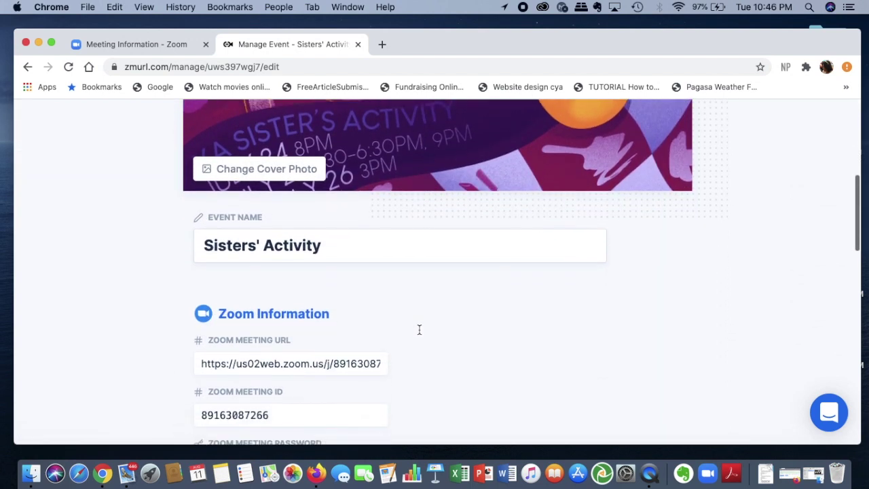
scroll(419, 333, down, 6)
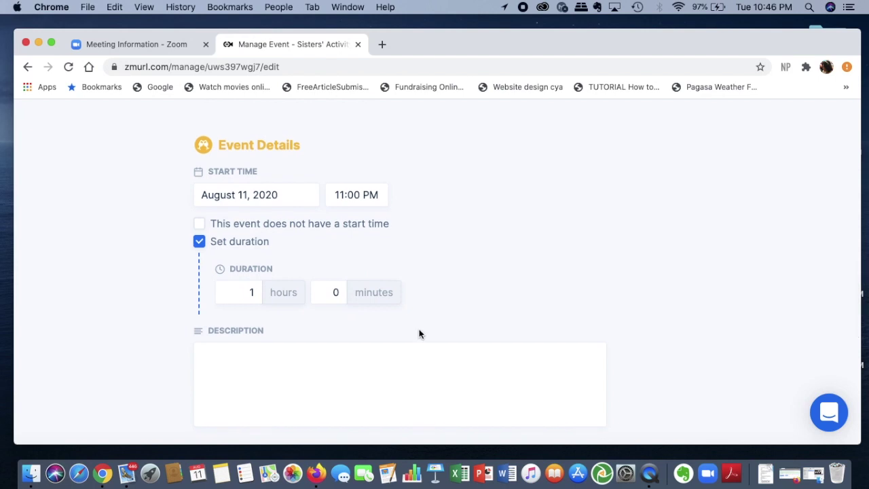
scroll(419, 331, down, 6)
scroll(419, 332, up, 2)
scroll(419, 333, up, 1)
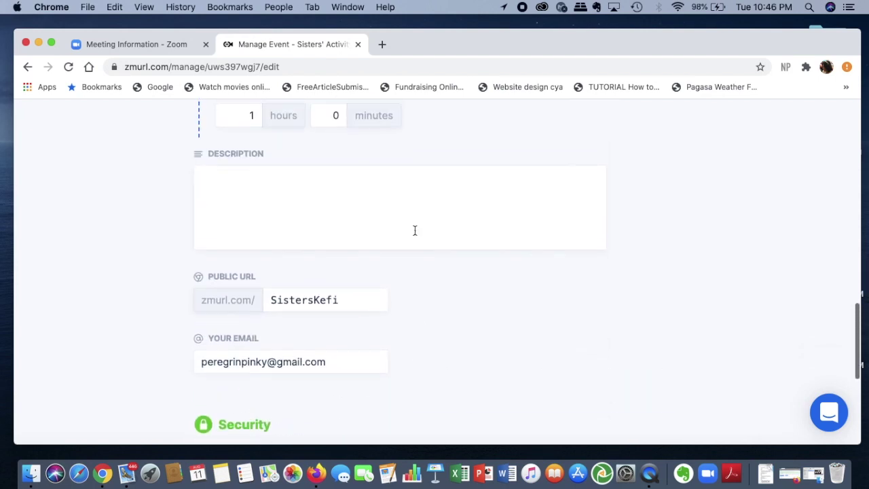
Copy the event's public link zmurl.com/SistersKefi from the edit form.
click(414, 231)
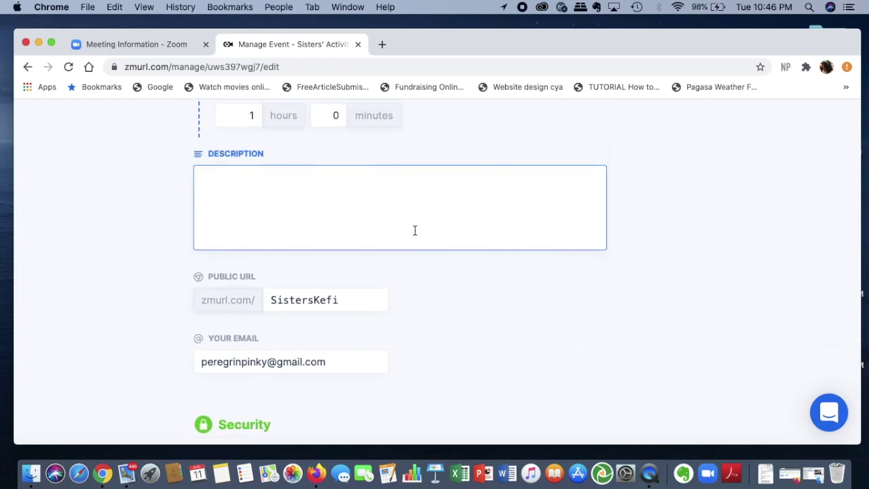
scroll(491, 294, down, 7)
scroll(491, 295, up, 12)
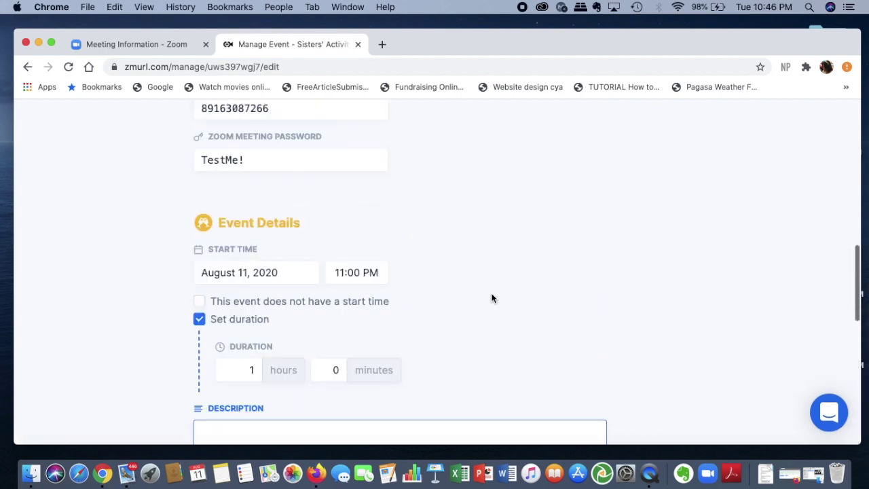
scroll(492, 299, up, 8)
scroll(492, 298, down, 9)
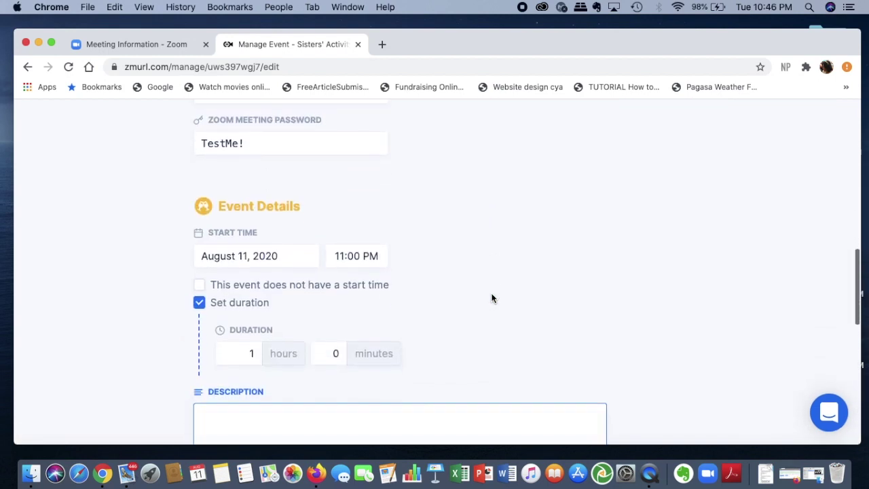
scroll(491, 298, down, 9)
scroll(492, 294, up, 8)
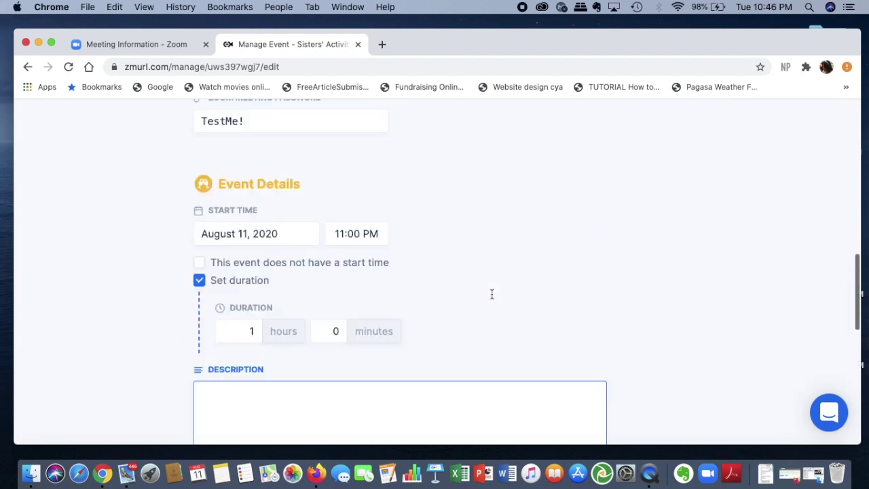
scroll(492, 294, up, 10)
scroll(502, 258, down, 1)
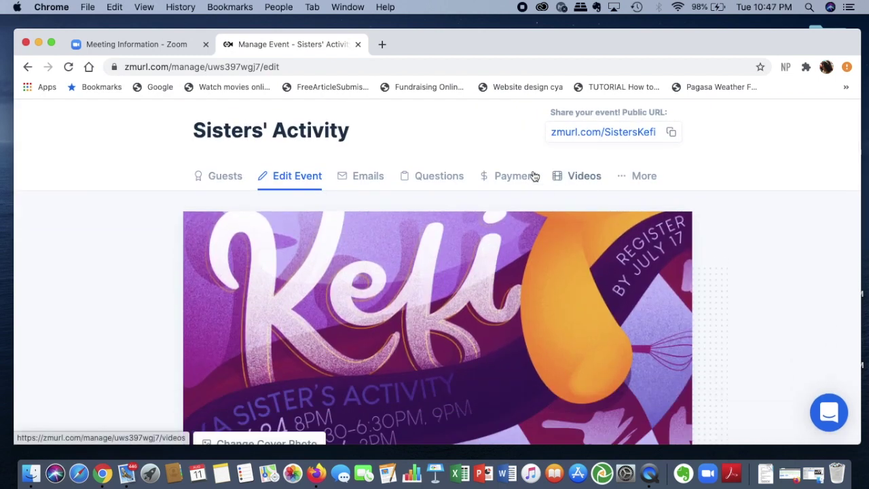
scroll(565, 203, up, 2)
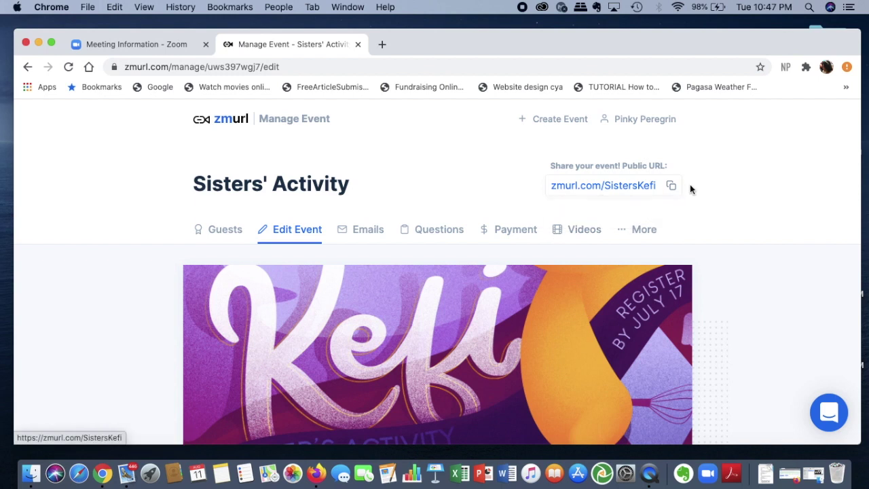
click(672, 186)
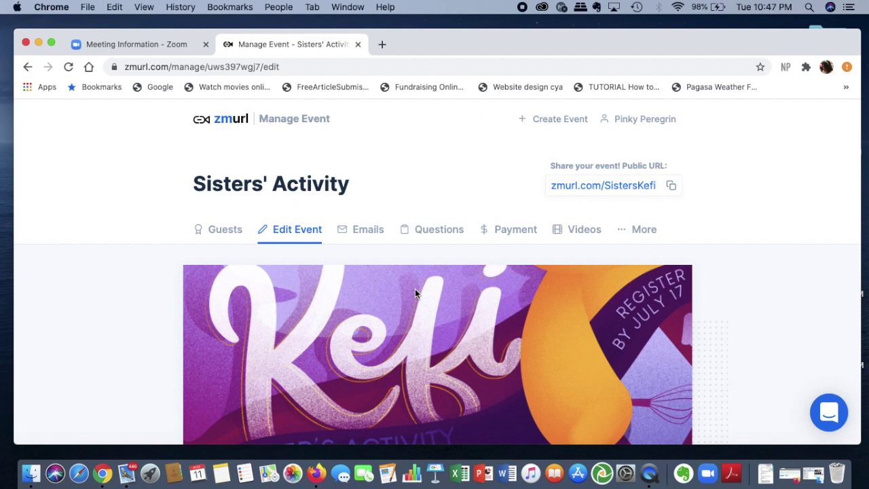
Load zmurl.com/sisterskefi in a new Chrome tab.
click(382, 44)
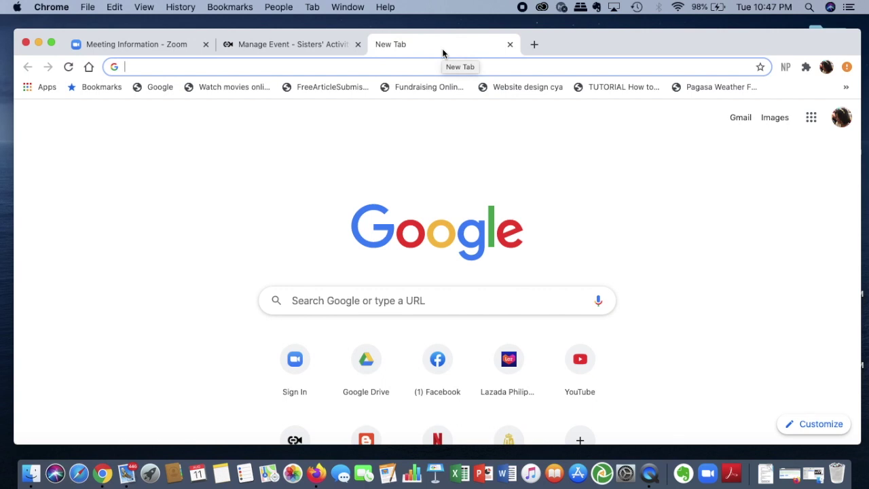
text(zmurl)
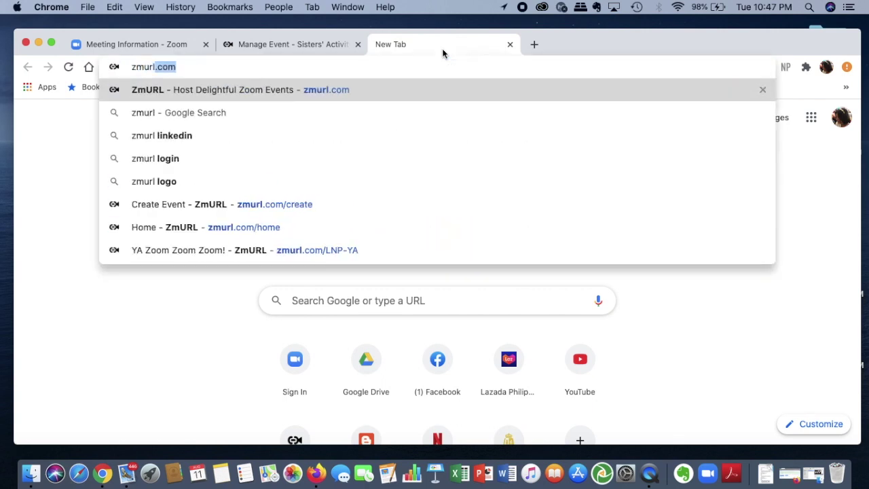
text(.com)
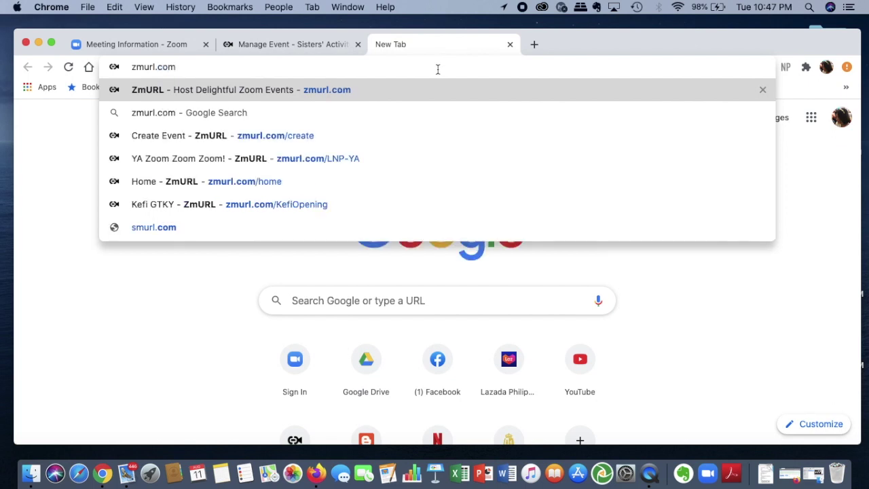
text(/si)
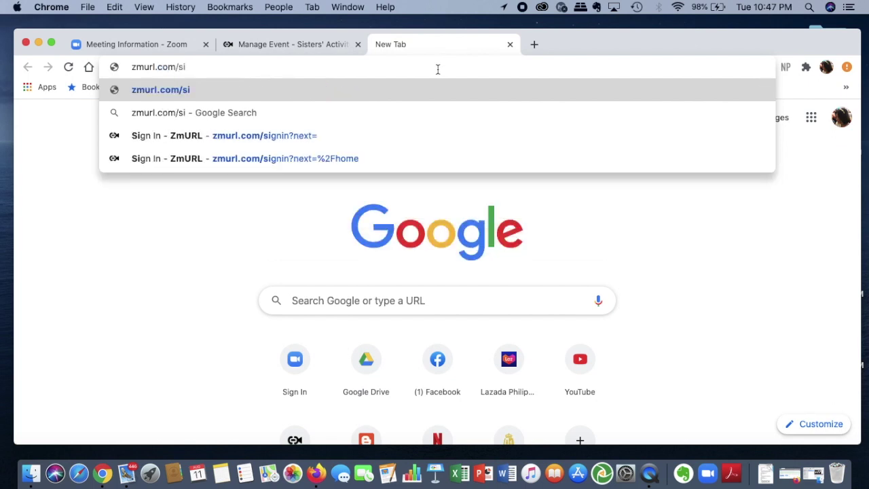
text(sters)
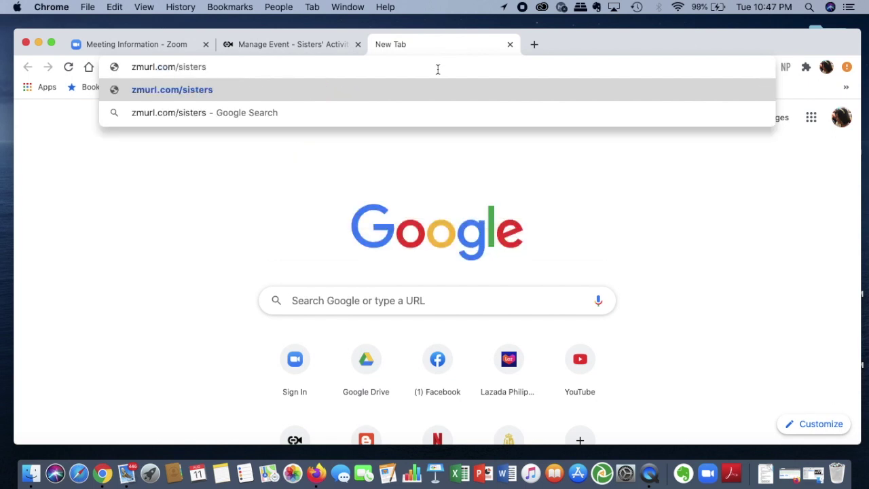
text(kefi)
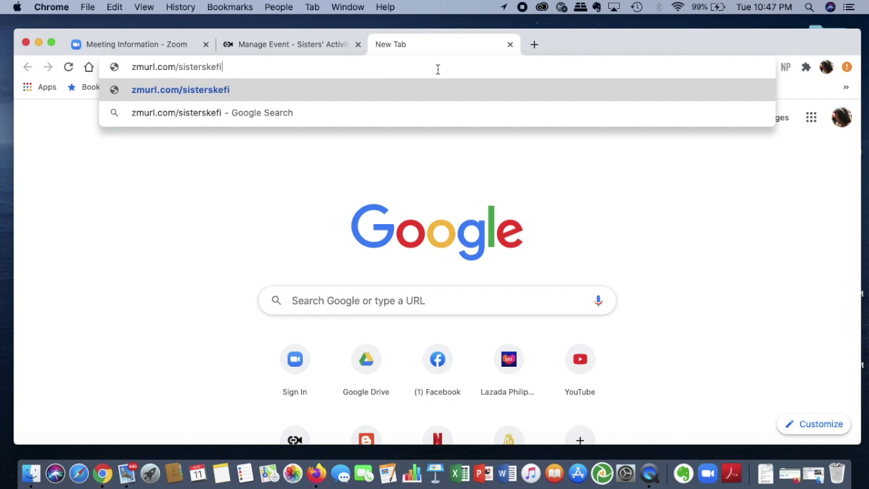
key(Return)
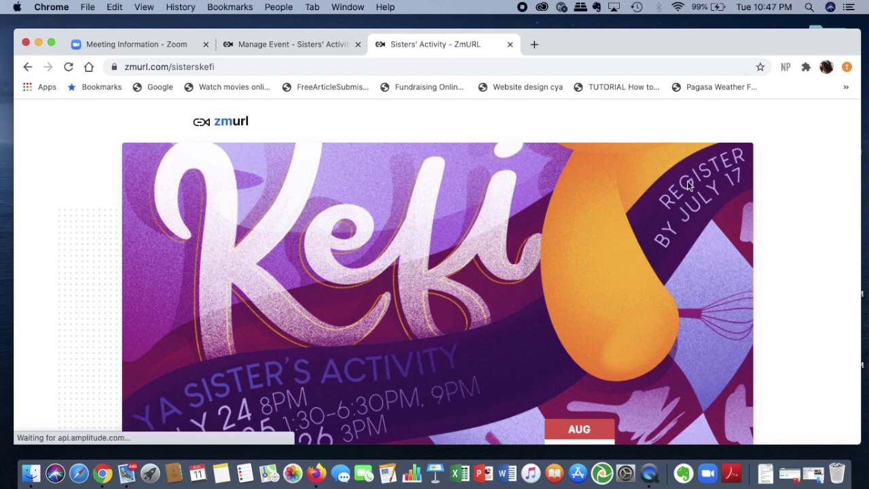
Review the public page's Aug 11, 11:00 PM PST schedule, then return to Manage Event.
scroll(765, 256, down, 2)
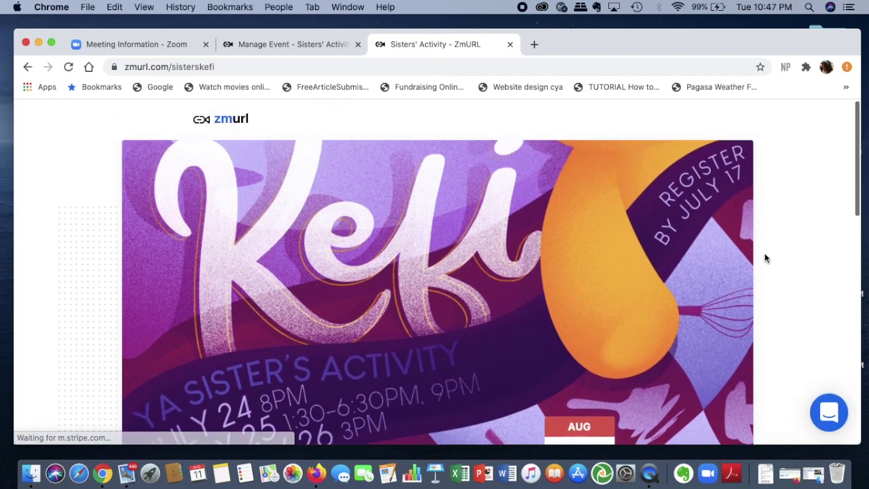
scroll(765, 257, down, 5)
scroll(765, 256, down, 3)
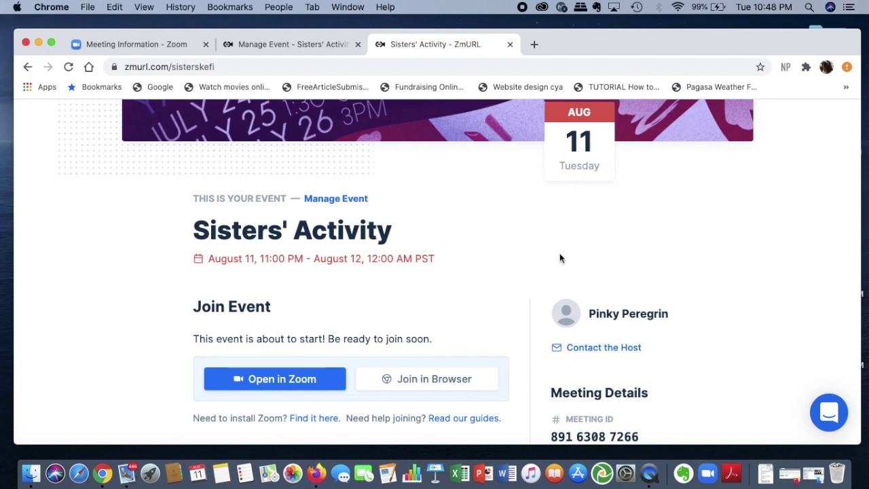
scroll(584, 258, down, 2)
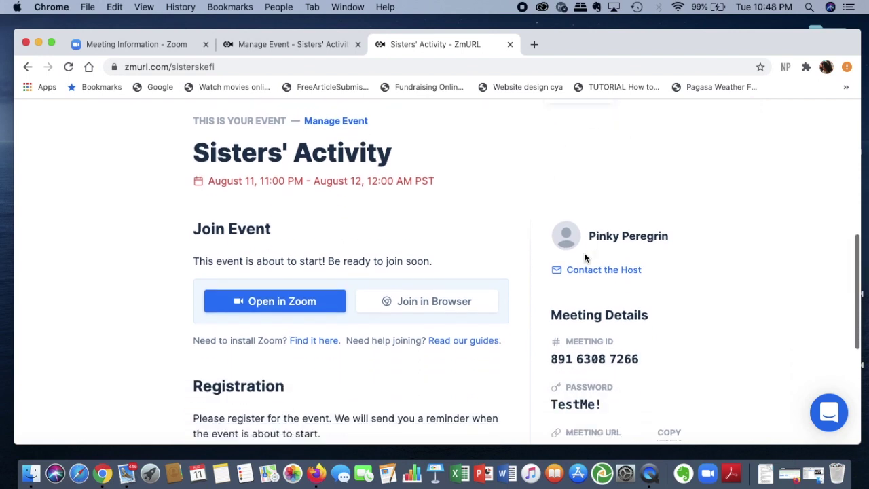
scroll(468, 238, down, 3)
scroll(468, 237, up, 2)
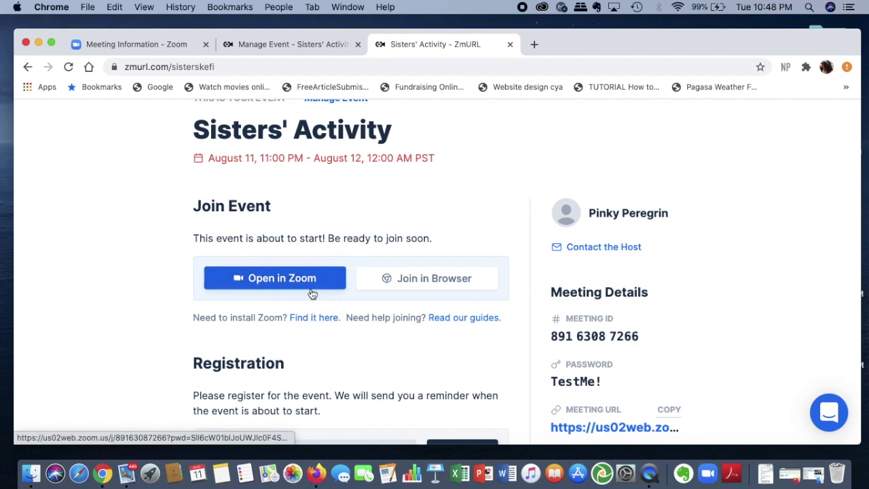
scroll(510, 219, down, 2)
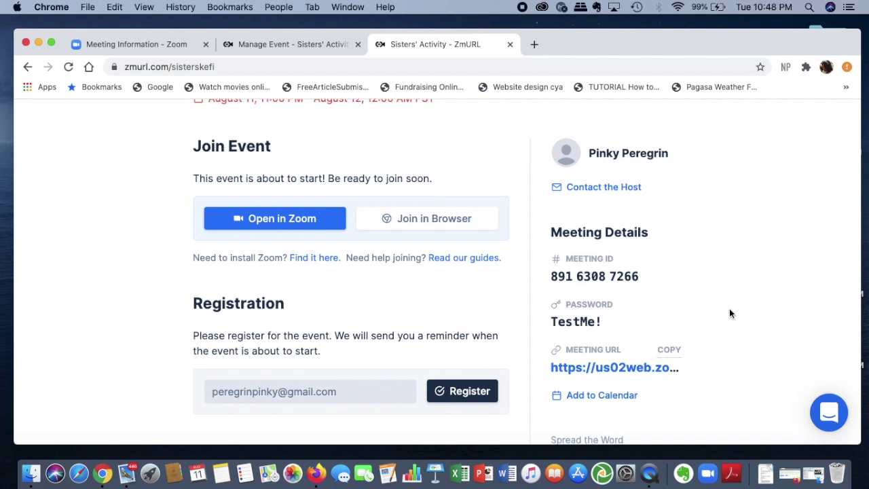
scroll(730, 308, down, 3)
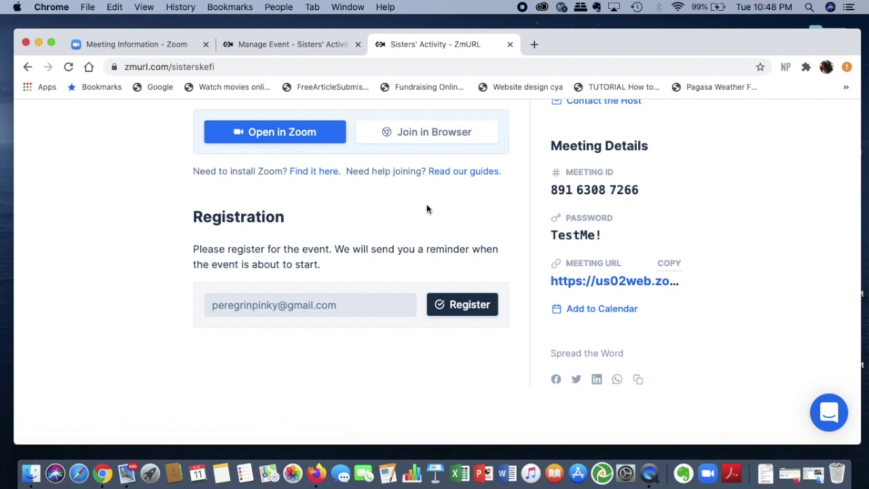
scroll(435, 260, up, 2)
click(289, 44)
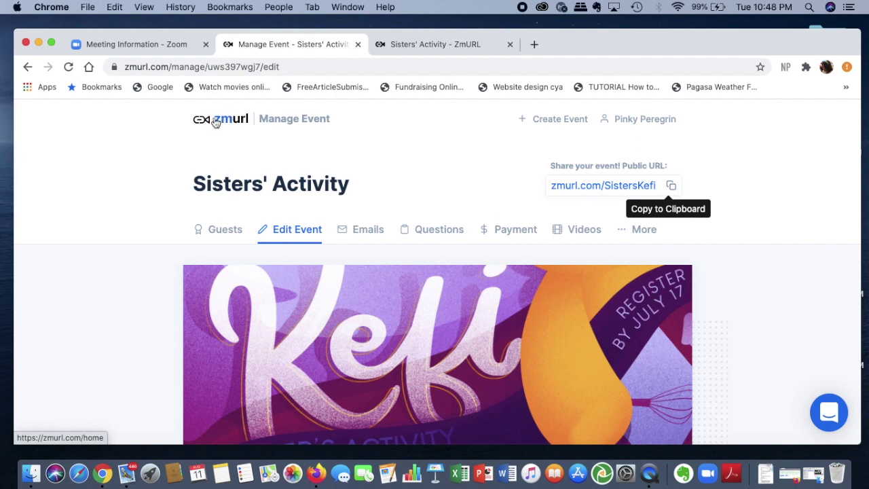
Return to the ZmURL home dashboard and look over the Hosting and Attending sections.
click(216, 122)
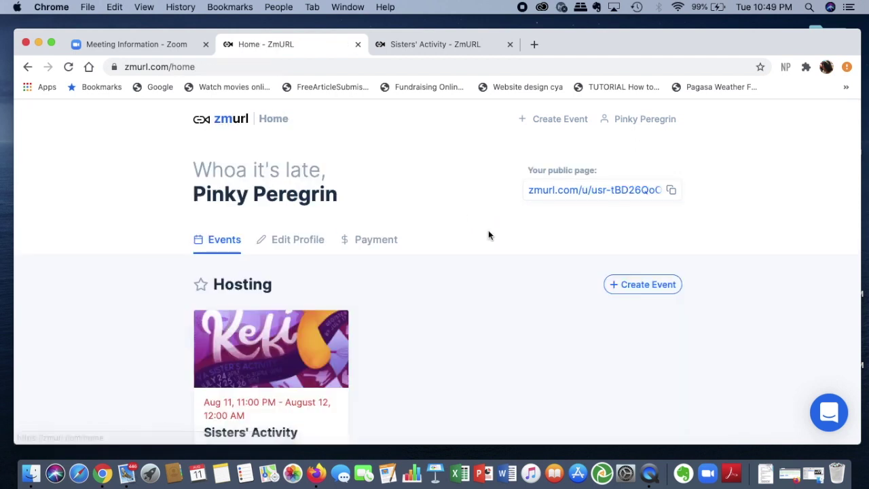
scroll(490, 312, down, 5)
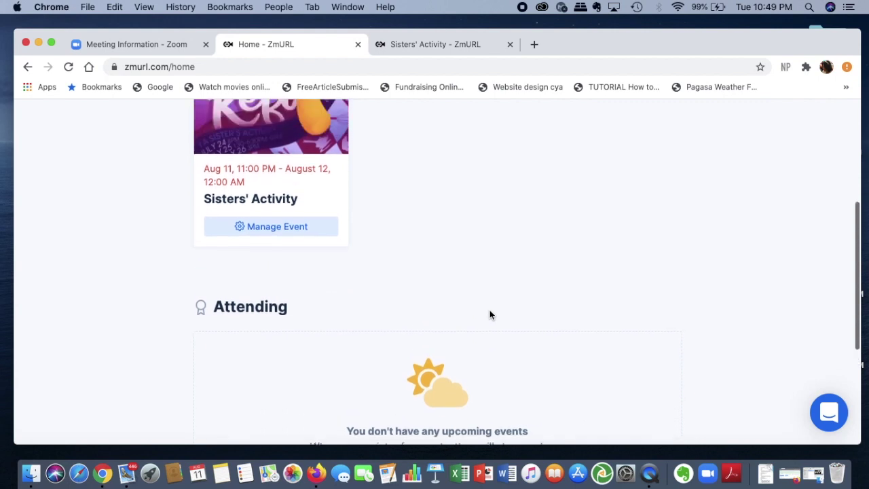
scroll(489, 315, up, 3)
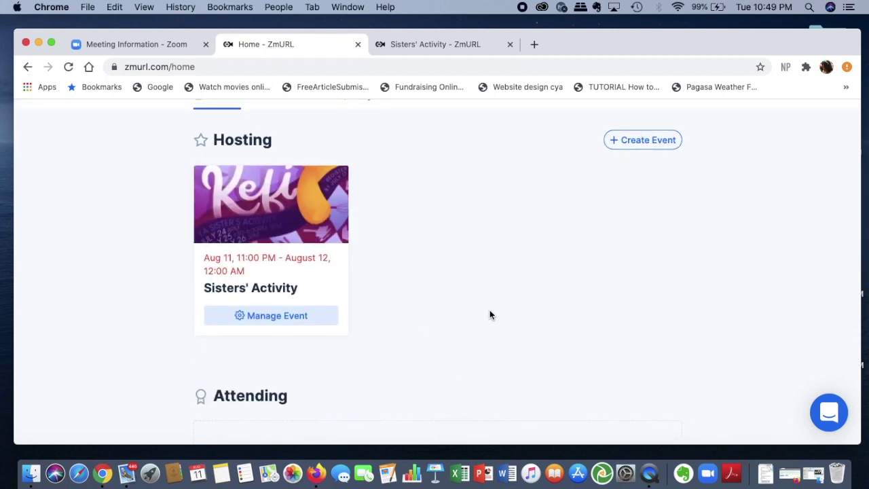
scroll(489, 314, up, 3)
scroll(489, 315, down, 2)
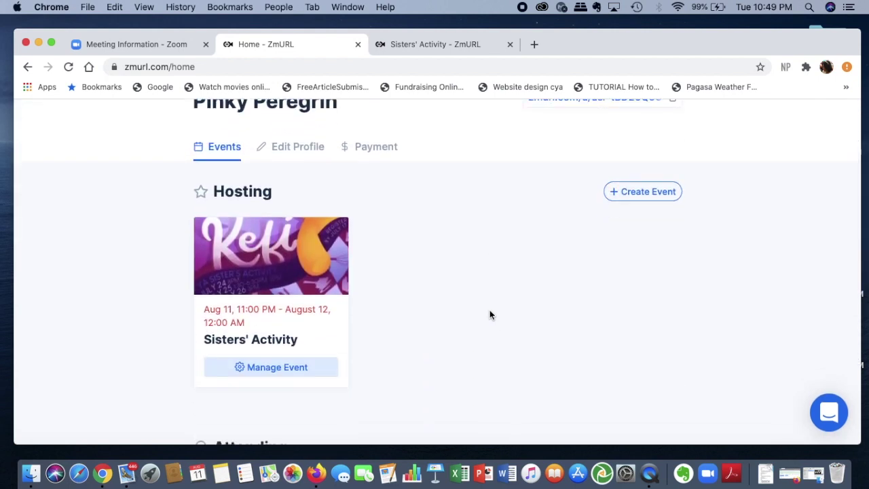
scroll(528, 259, up, 3)
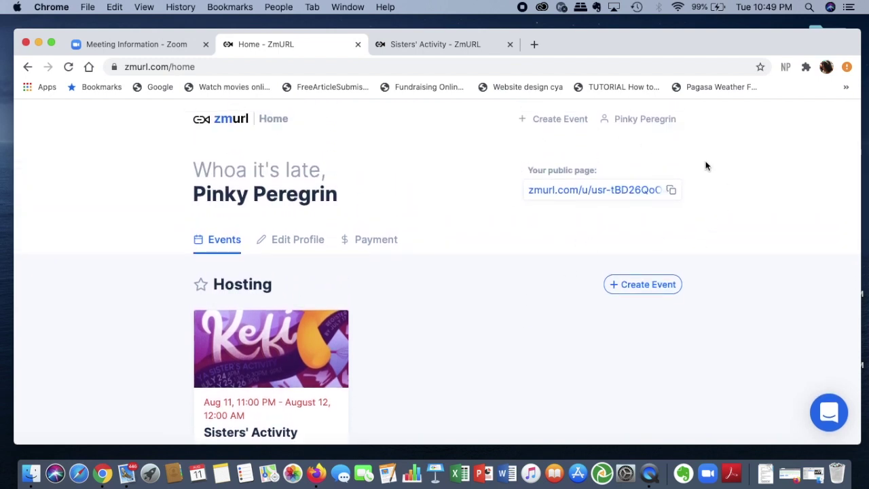
scroll(689, 151, down, 1)
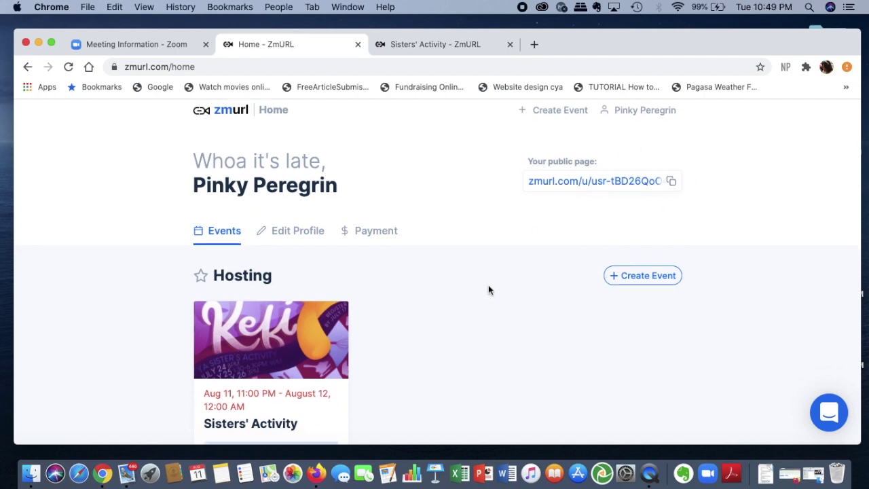
Enter 'pinkypop' as the profile's Public URL in Edit Profile and update the profile.
click(303, 236)
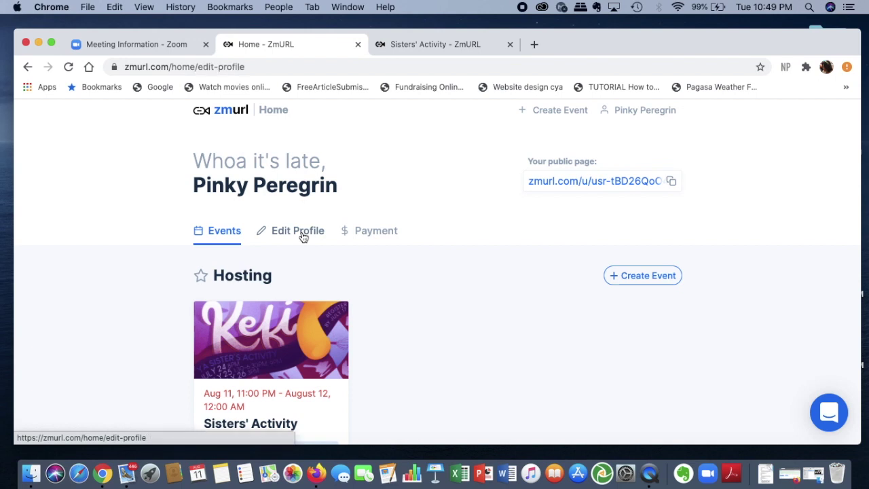
scroll(542, 321, down, 3)
scroll(542, 321, down, 2)
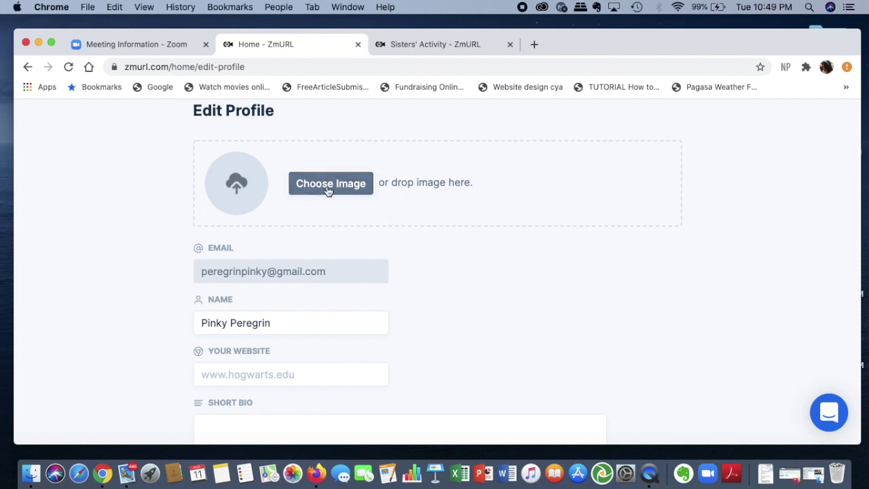
scroll(328, 190, down, 1)
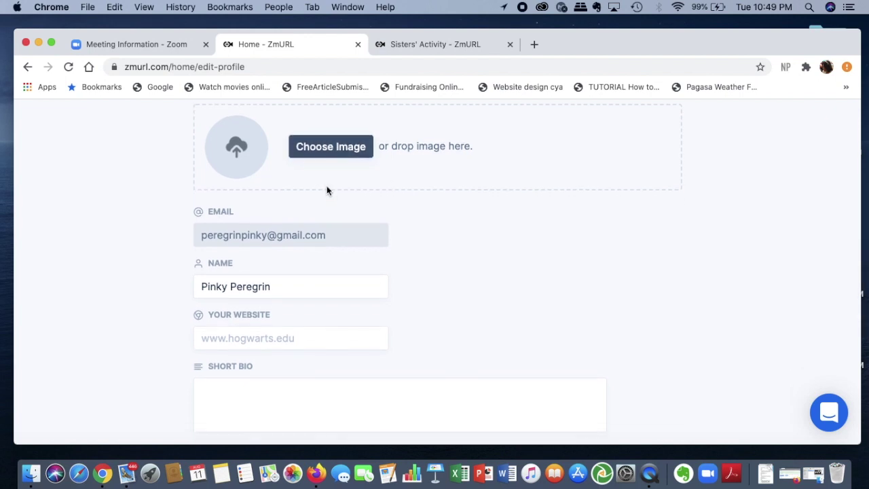
scroll(328, 191, down, 2)
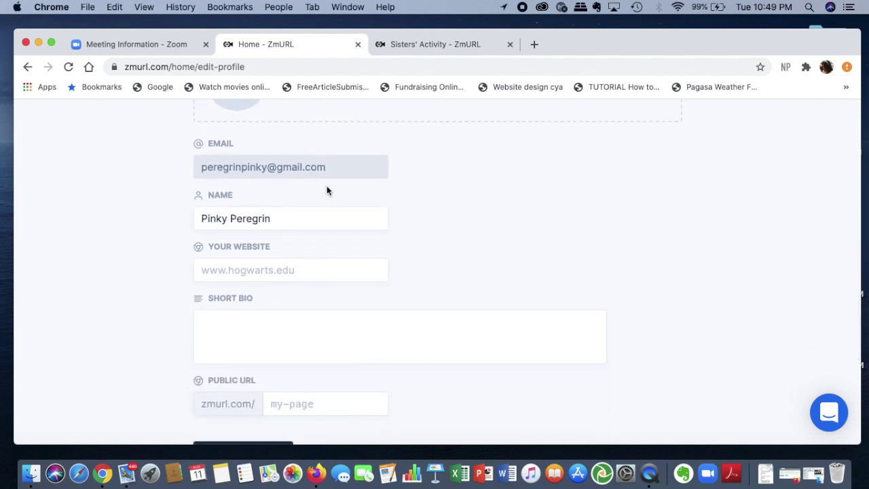
scroll(327, 190, down, 2)
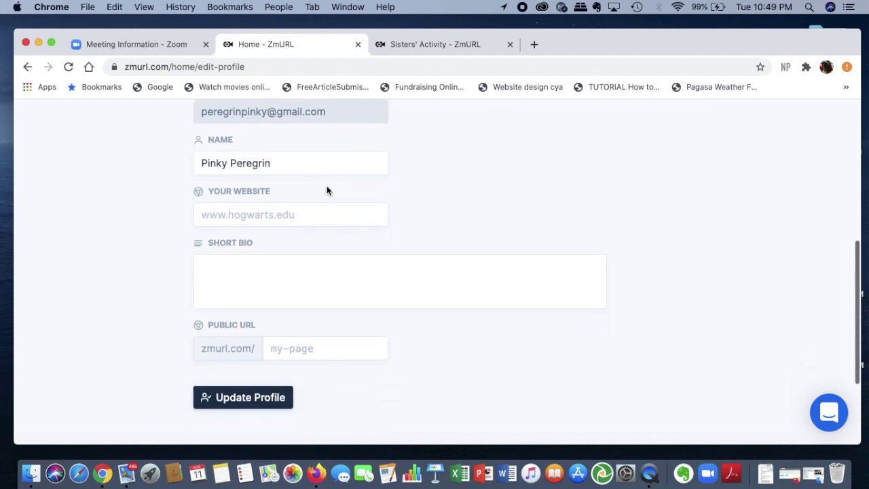
scroll(314, 350, down, 2)
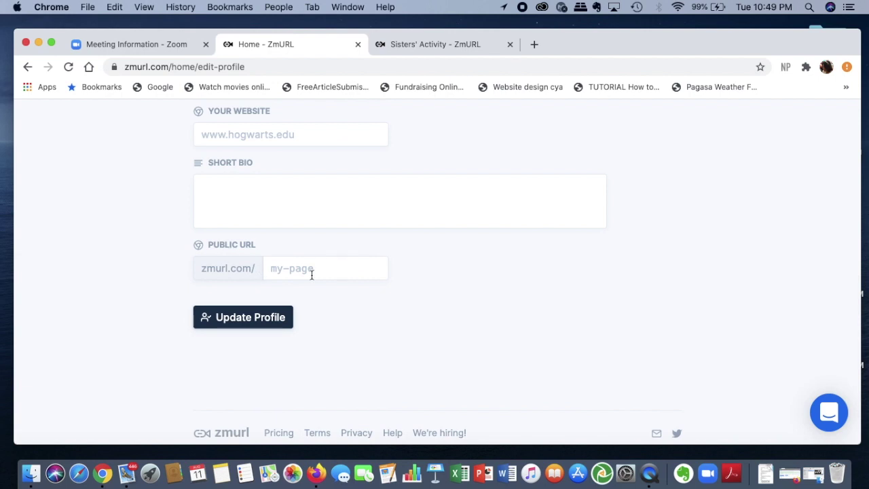
click(333, 271)
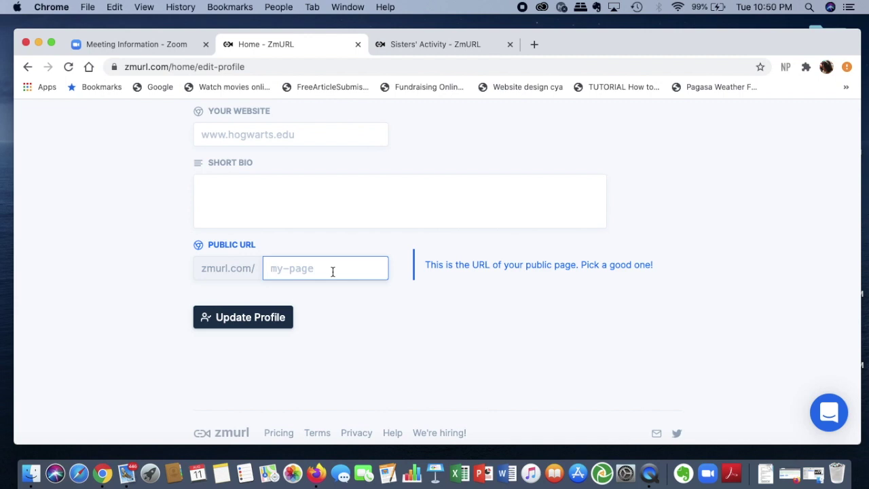
text(pinkypop)
click(284, 321)
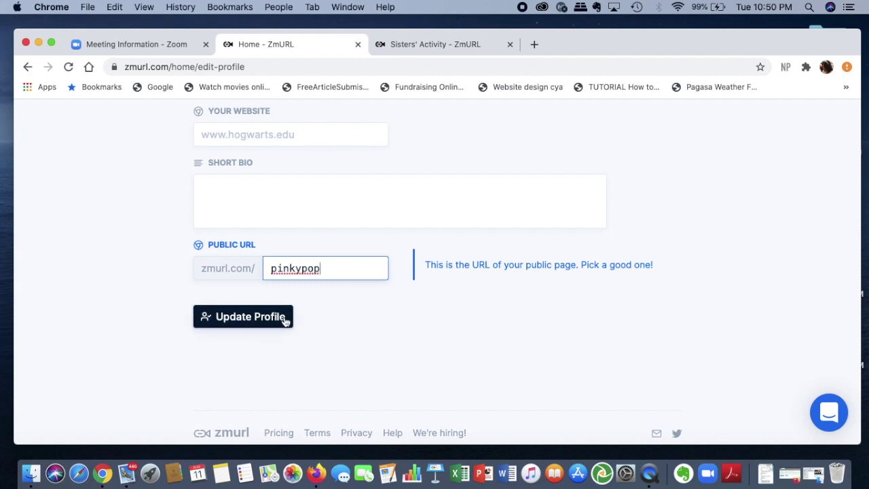
click(285, 321)
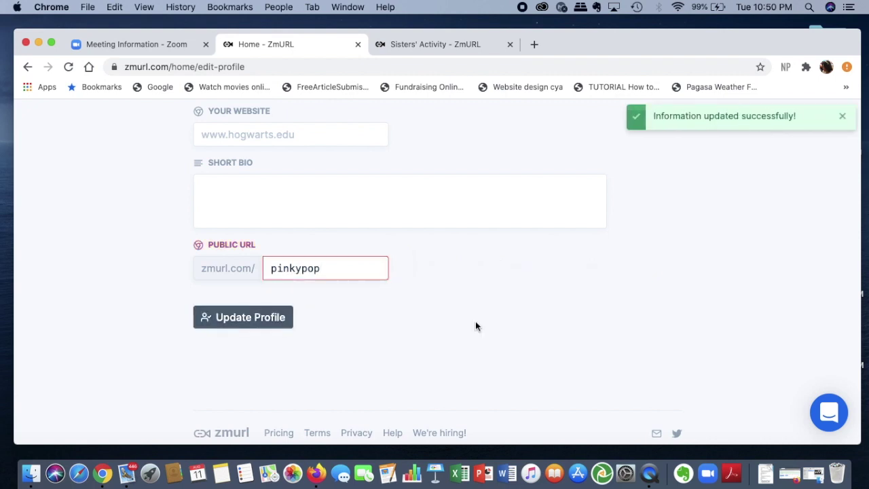
Open zmurl.com/pinkypop in a new tab and check that it lists the upcoming Sisters' Activity event.
click(535, 45)
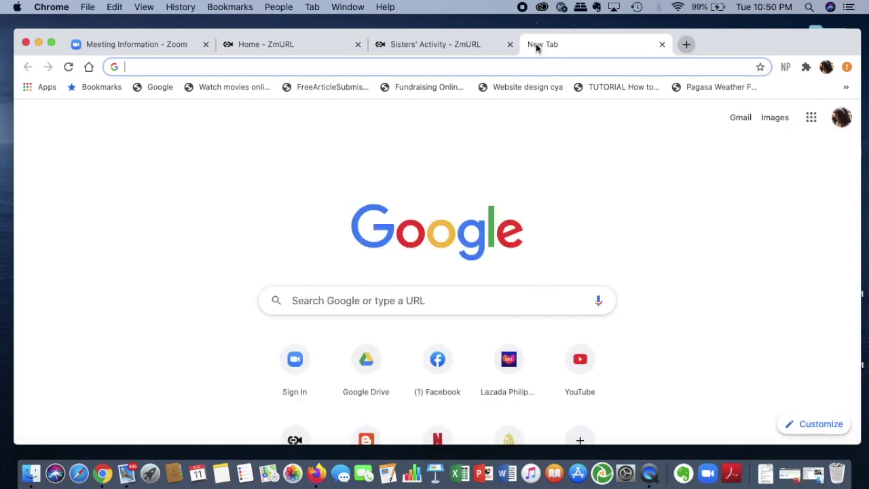
text(zmurl.com)
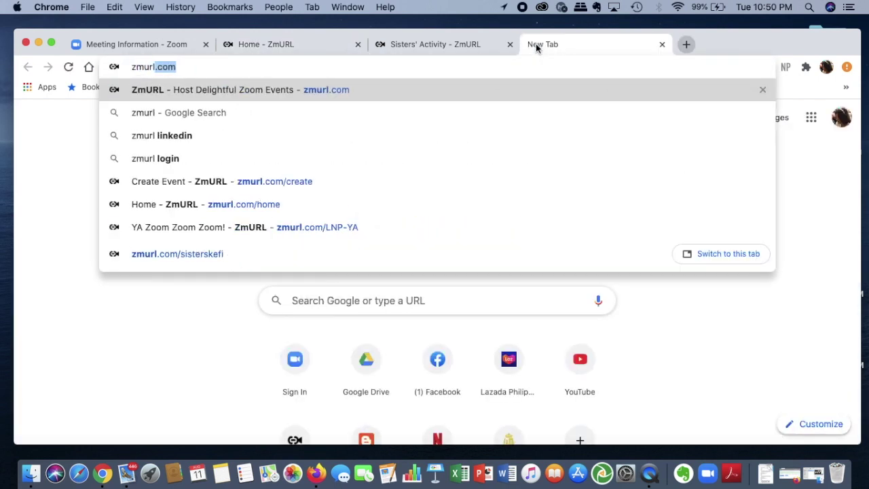
text(/)
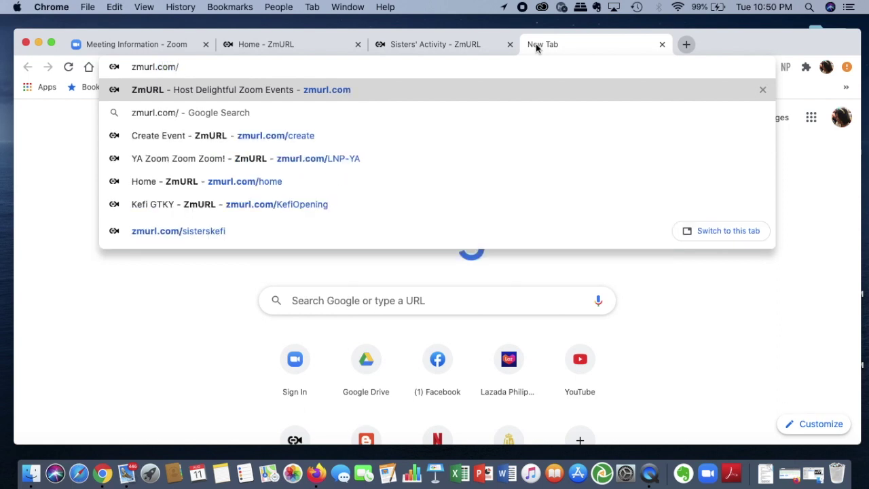
text(pinkypo)
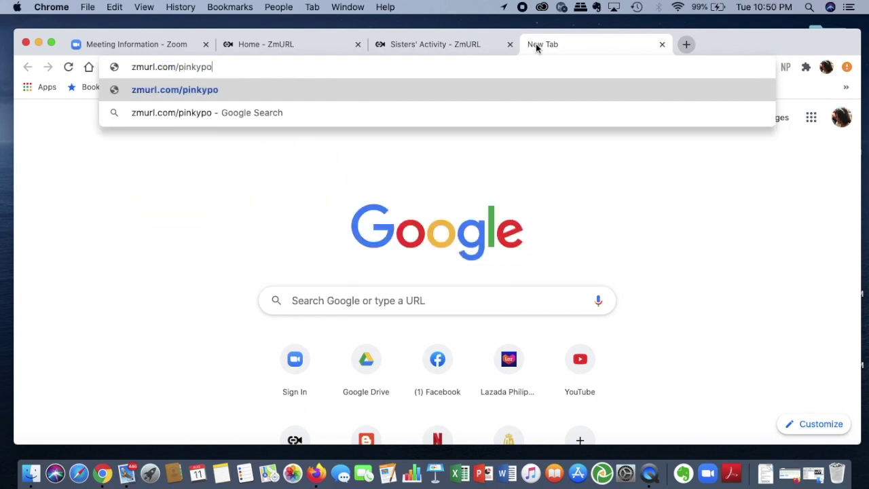
text(p)
key(Return)
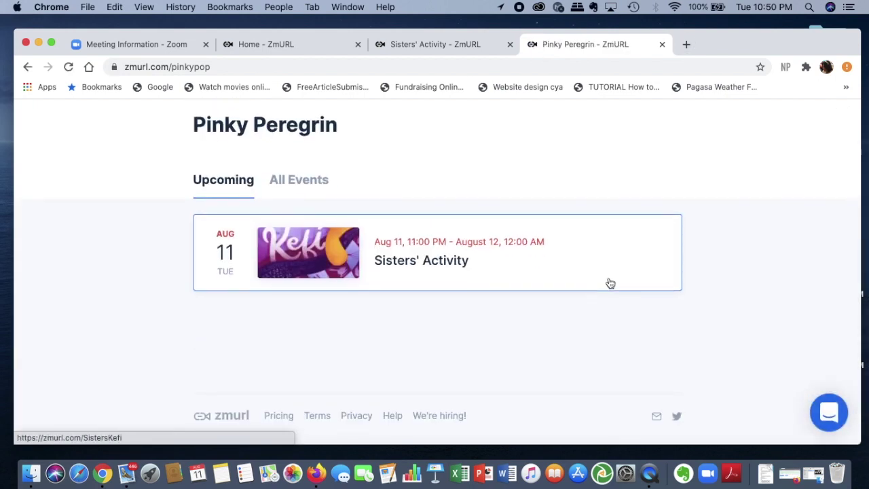
scroll(610, 283, down, 3)
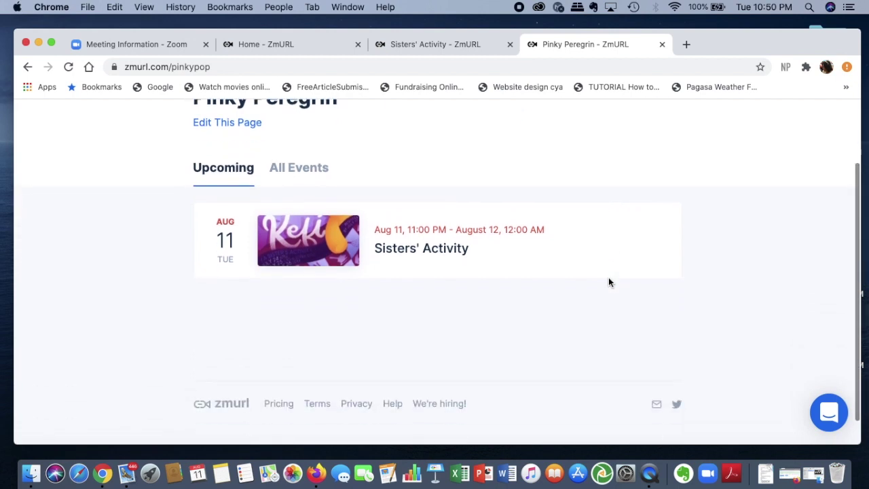
scroll(610, 284, down, 1)
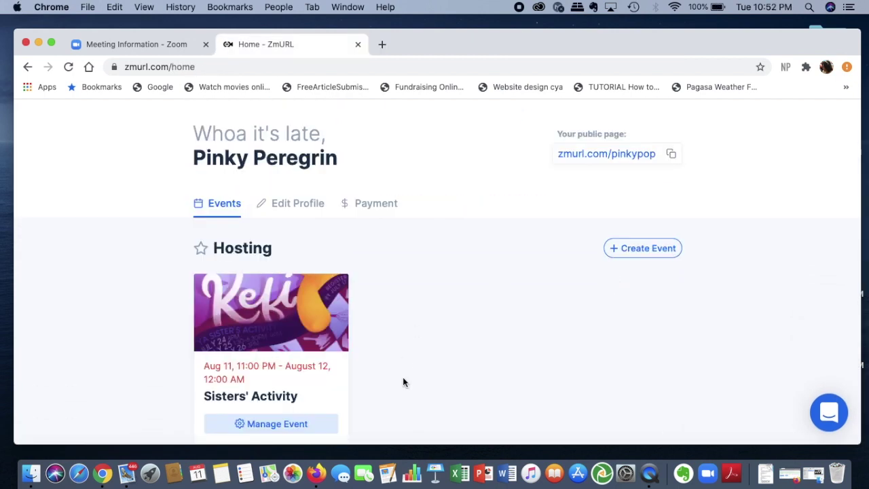
Open Sisters' Activity's Edit Event page to see its Zoom details and August 11 start.
scroll(403, 382, down, 2)
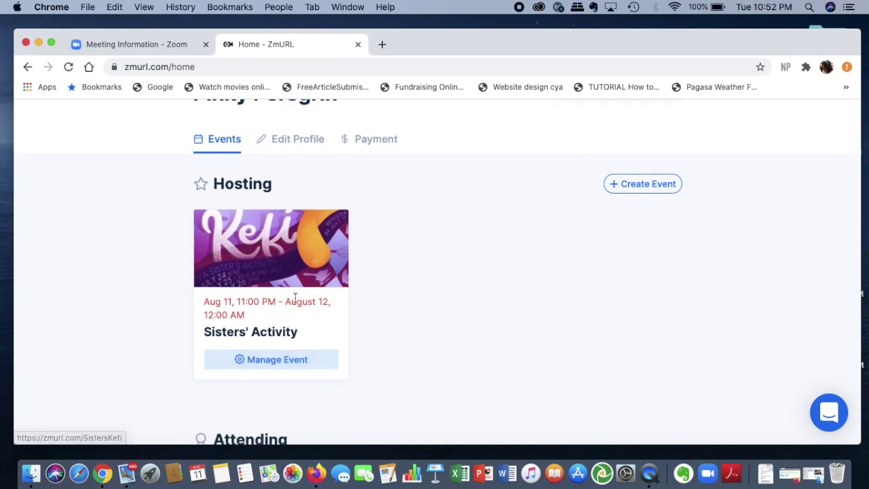
click(301, 362)
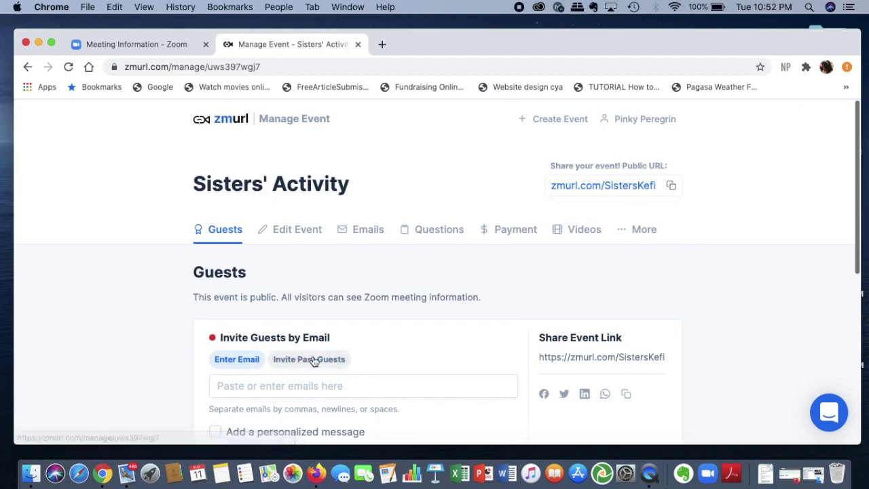
scroll(414, 344, down, 1)
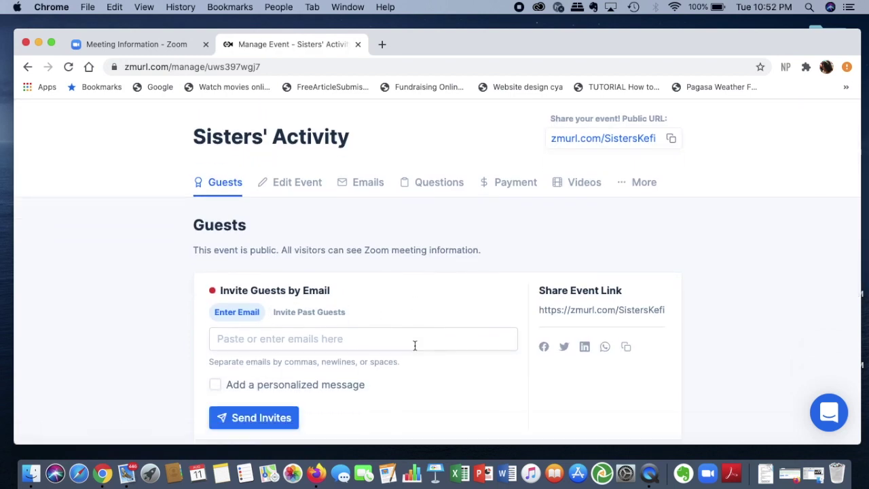
click(301, 182)
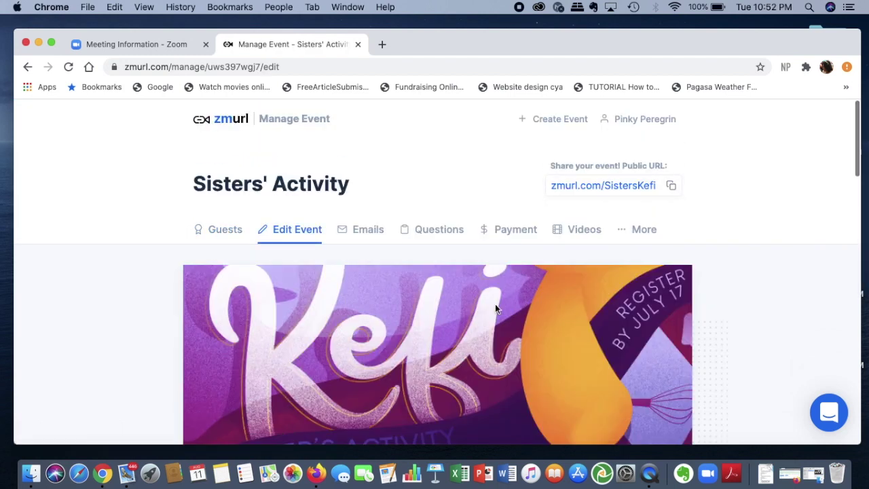
scroll(495, 305, down, 10)
scroll(495, 309, down, 2)
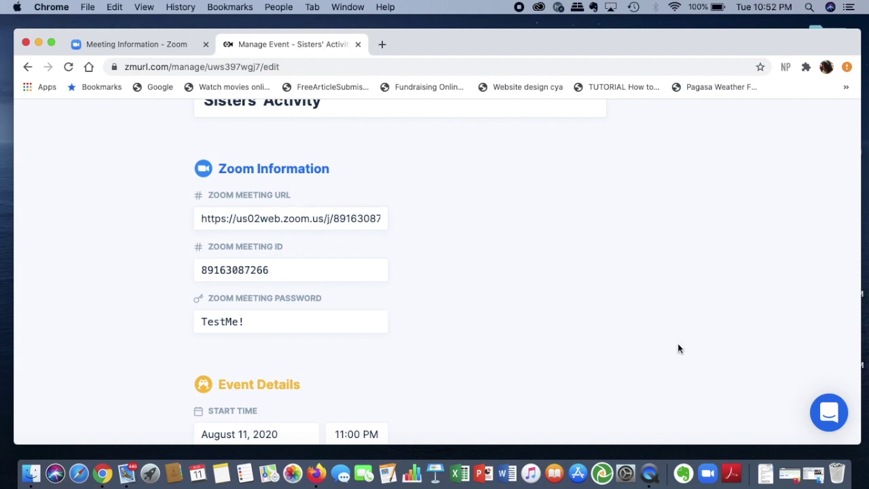
click(792, 474)
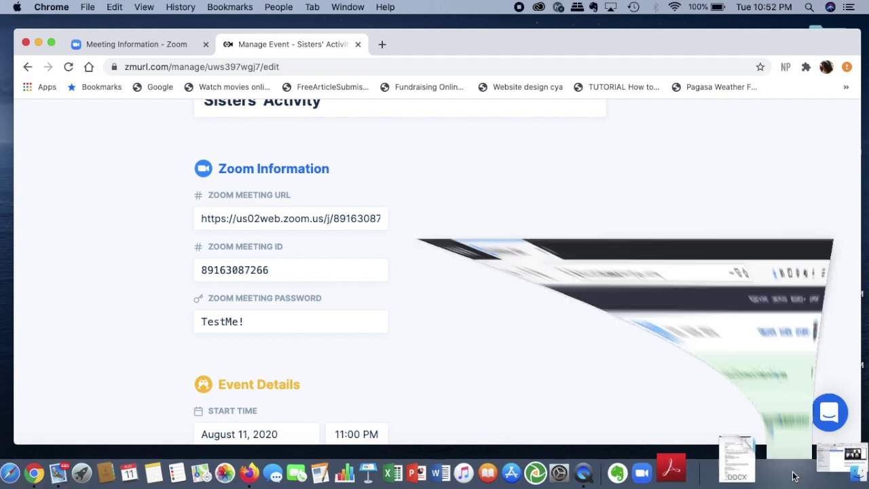
Start scheduling a new Zoom meeting with the topic 'Sisters Activity'.
scroll(579, 343, down, 2)
click(775, 116)
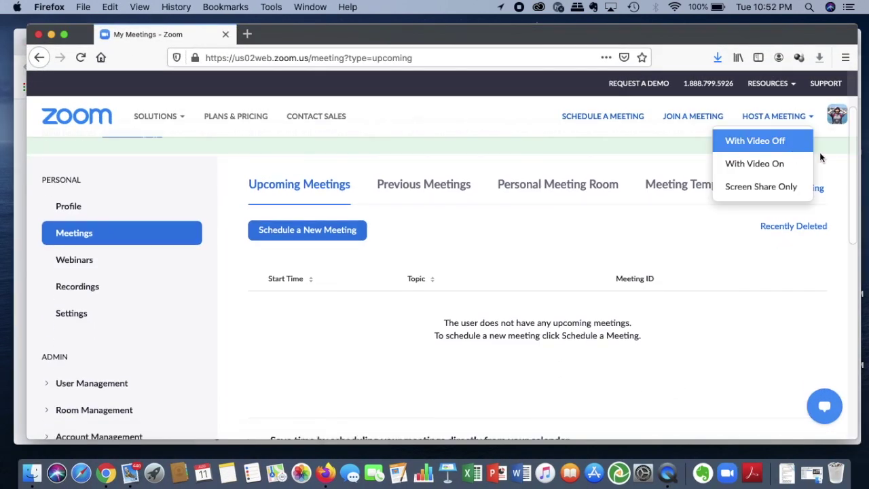
mouse_move(824, 157)
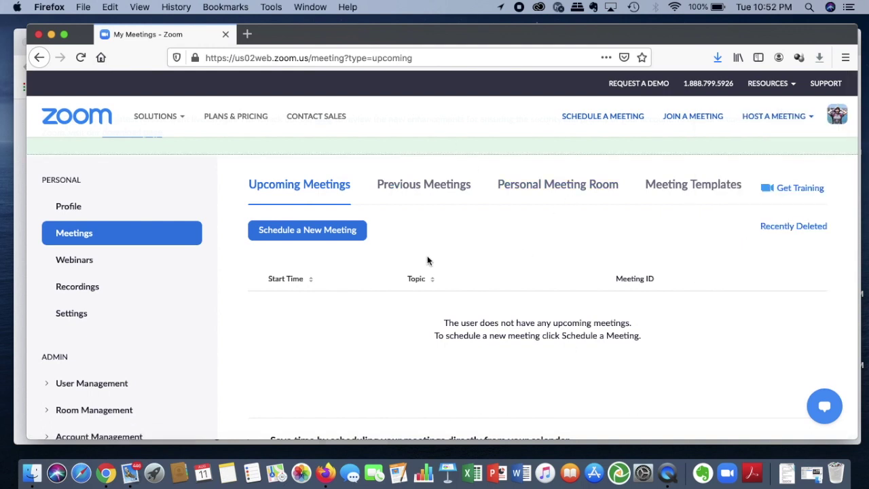
scroll(427, 261, down, 2)
click(336, 169)
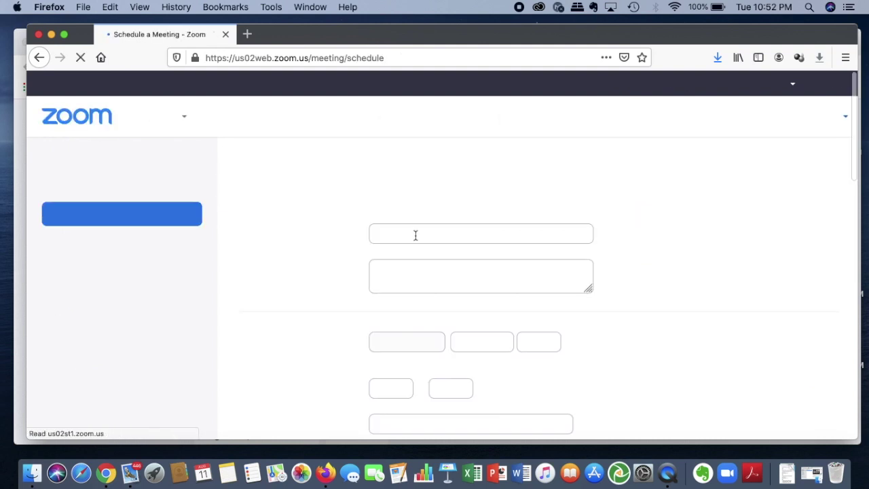
text(T)
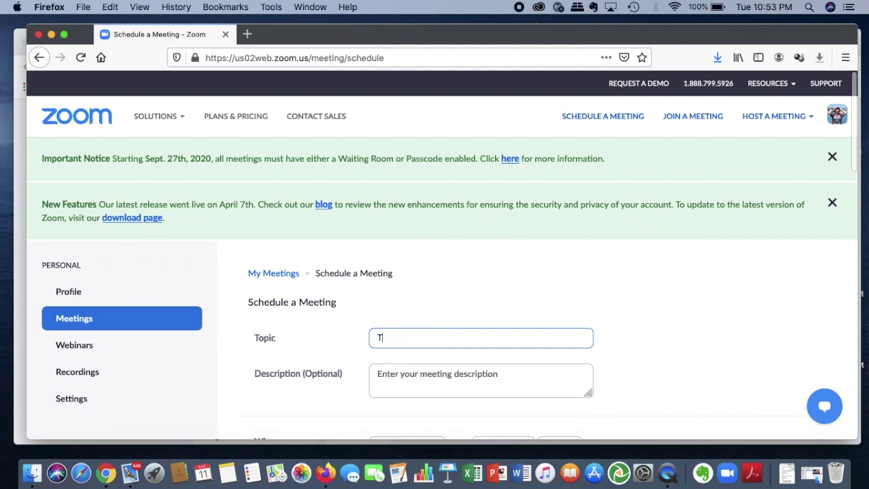
text(est)
key(BackSpace)
key(BackSpace)
key(BackSpace)
key(BackSpace)
text(K)
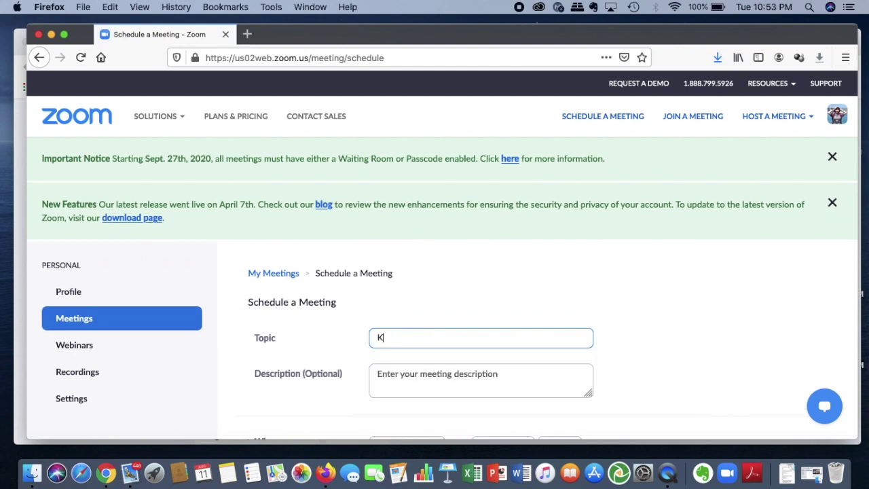
text(efi)
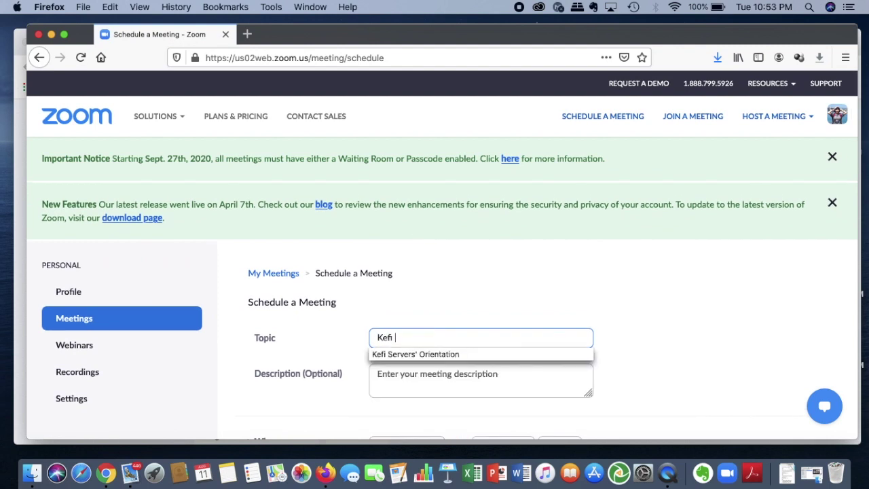
text( S)
key(BackSpace)
key(BackSpace)
key(BackSpace)
key(BackSpace)
key(BackSpace)
key(BackSpace)
text(Sisters Activity)
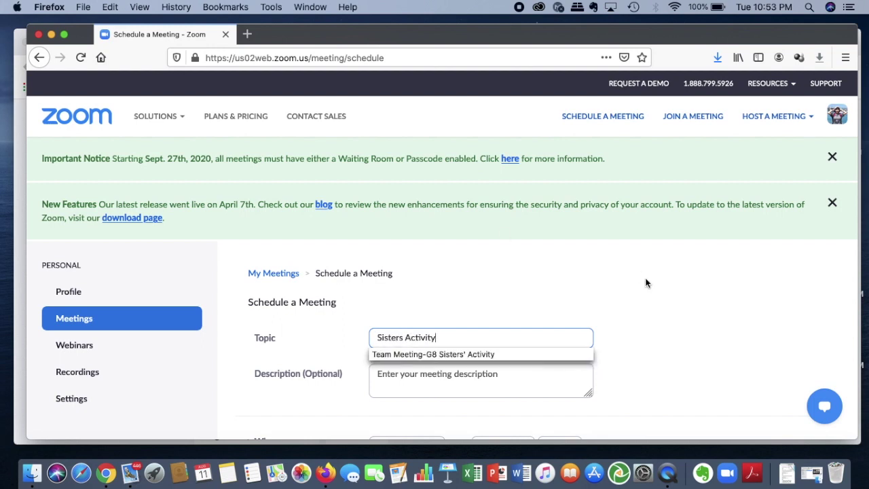
Replace the meeting passcode with a new one and save the meeting.
scroll(645, 283, down, 6)
double_click(468, 290)
text(Test)
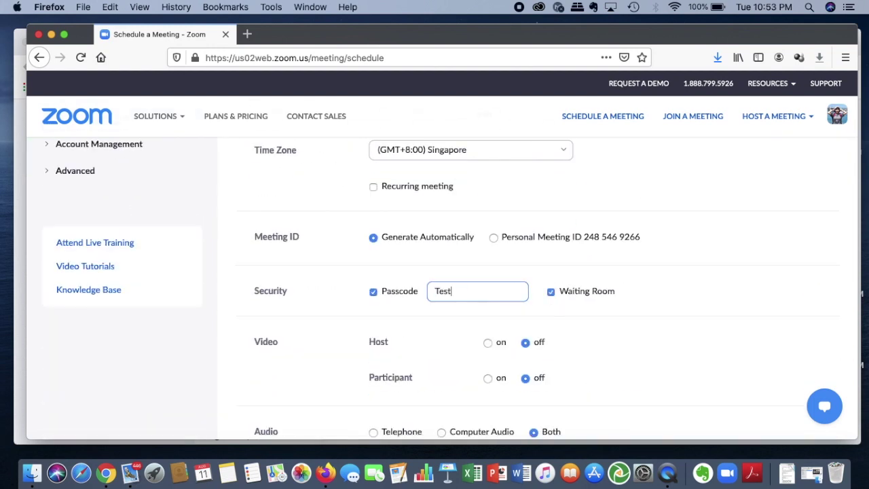
text(Me!)
scroll(568, 339, down, 2)
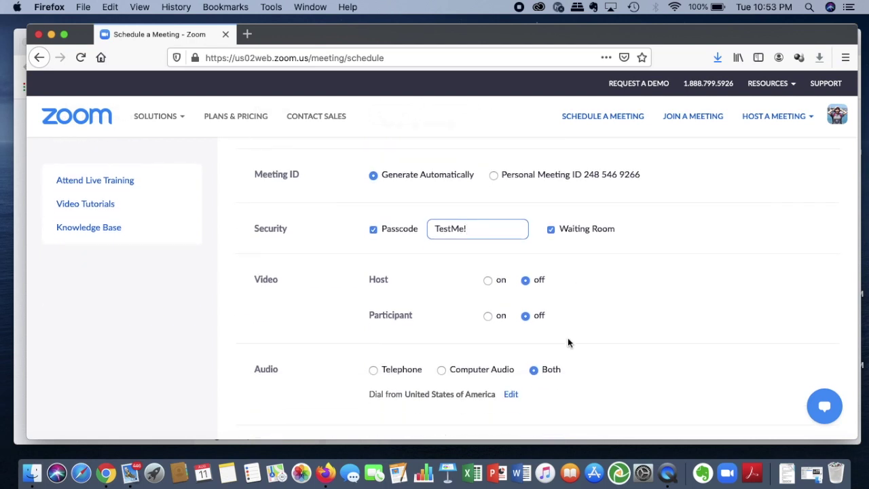
scroll(569, 342, down, 8)
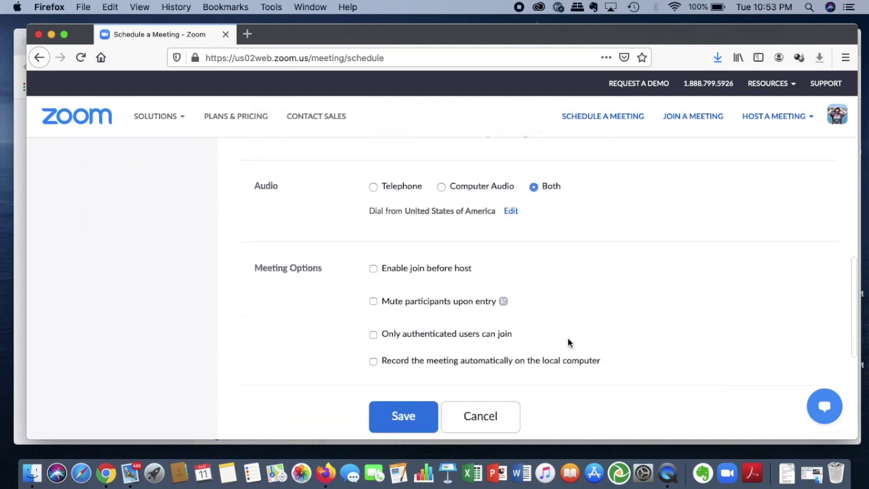
scroll(569, 343, up, 3)
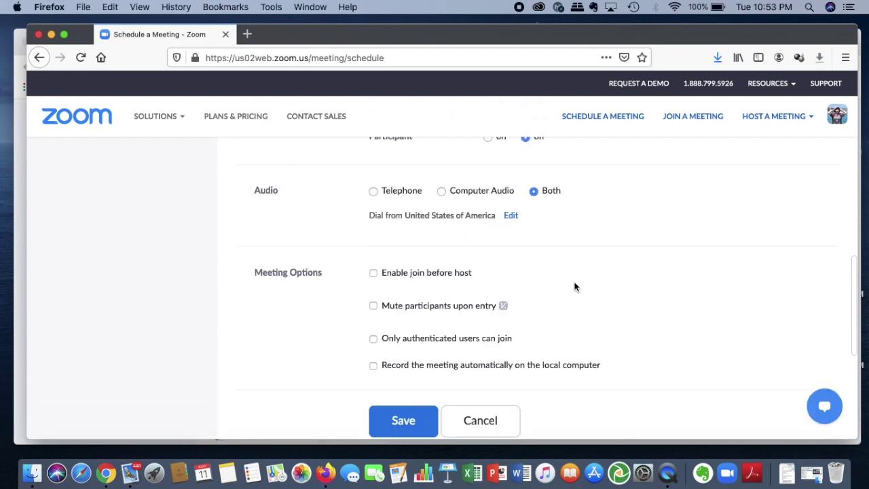
click(417, 423)
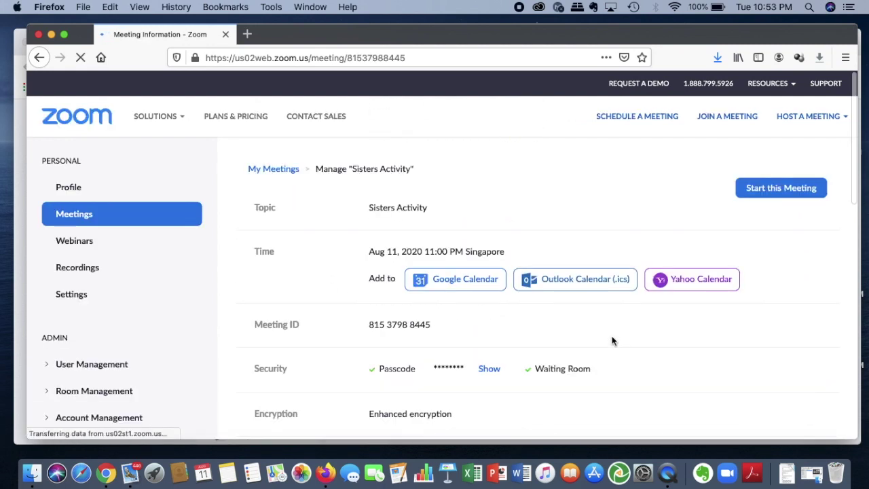
Select the meeting's invite link and return to the ZmURL event editor.
scroll(612, 340, down, 3)
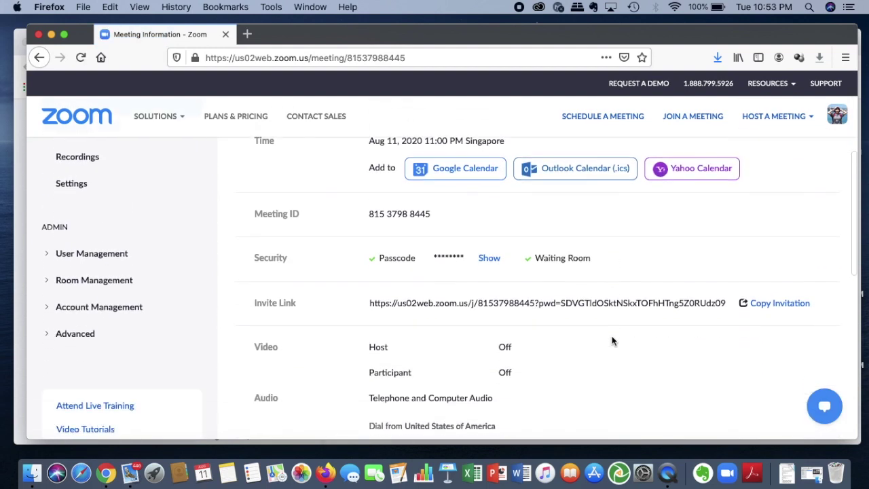
drag(369, 303, 727, 303)
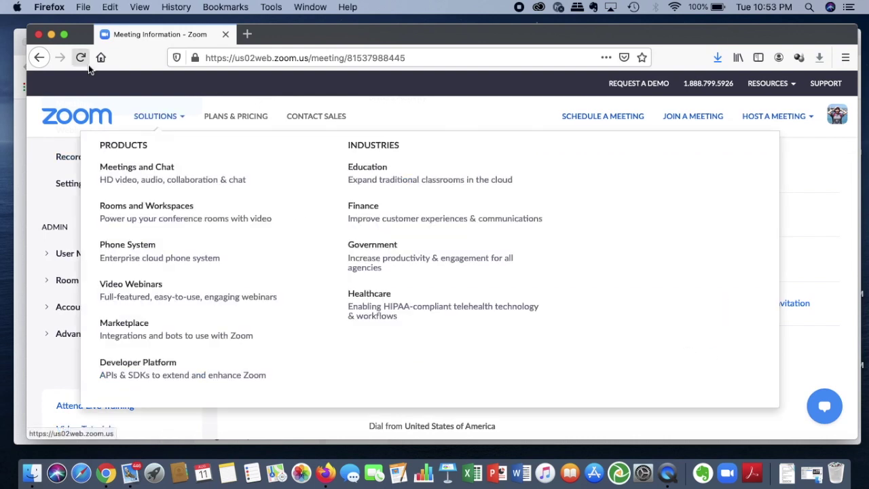
click(51, 34)
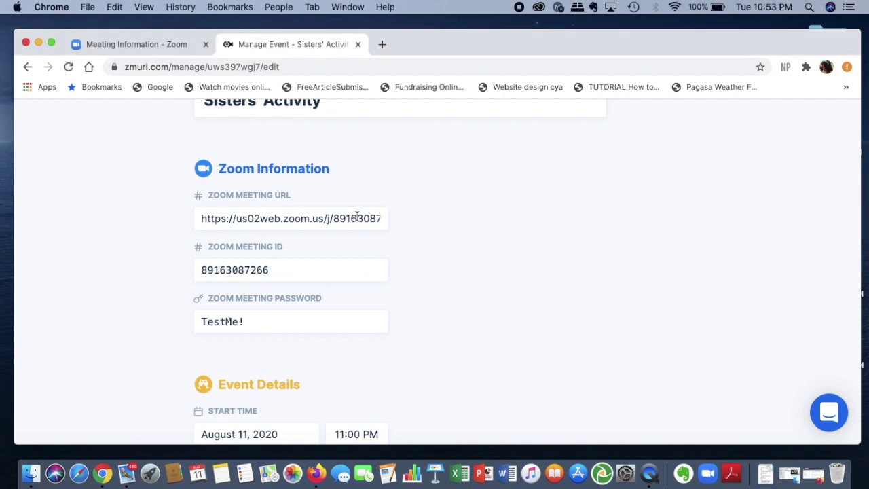
Replace the Sisters' Activity Zoom Meeting URL with the new meeting's invite link.
click(357, 218)
triple_click(357, 217)
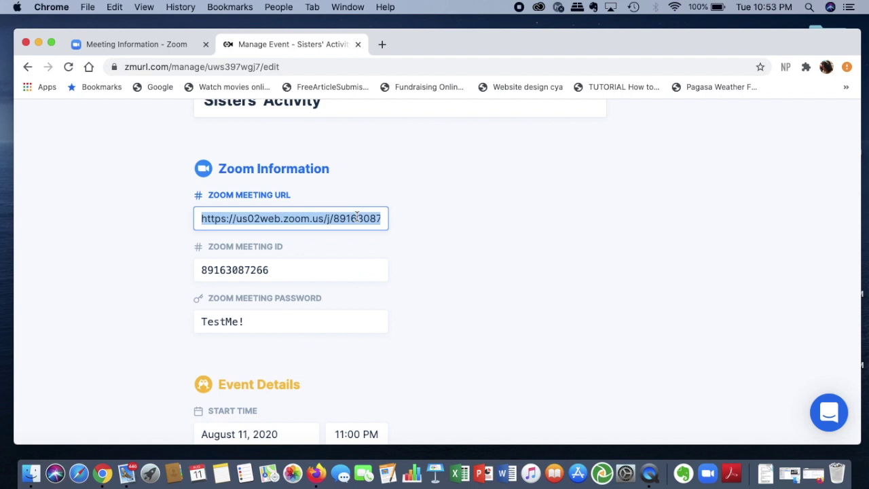
key(BackSpace)
key(super+v)
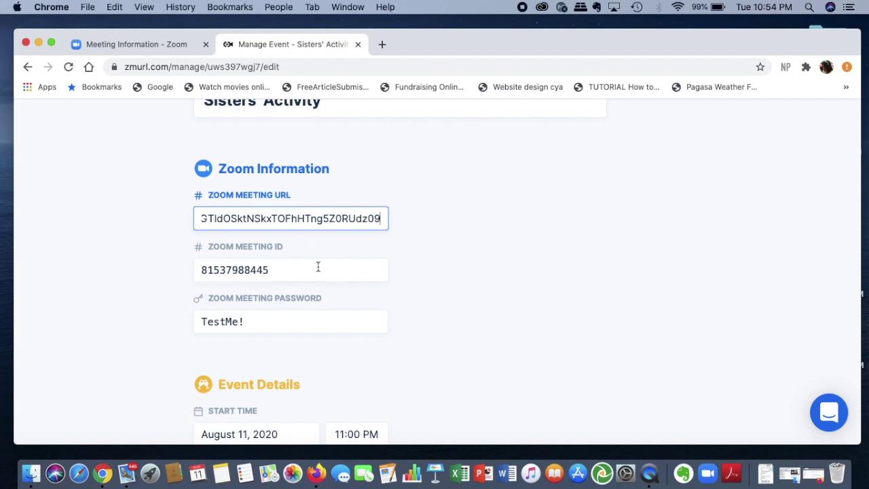
click(815, 477)
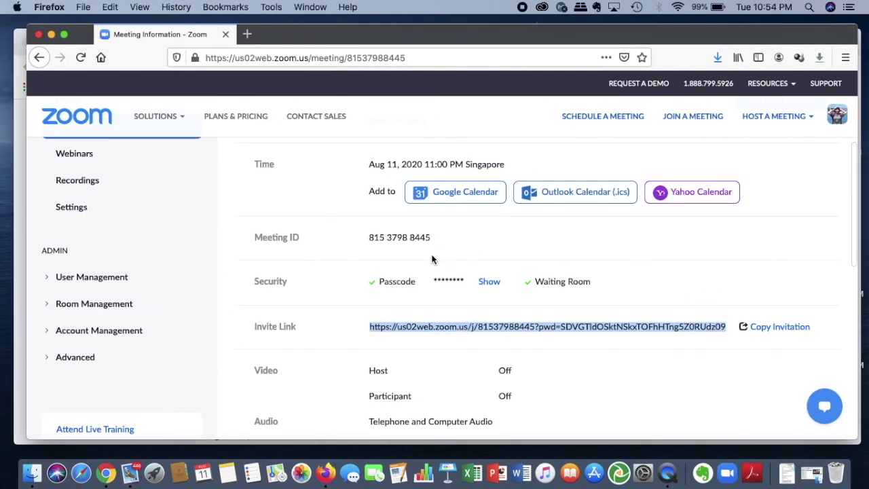
click(51, 34)
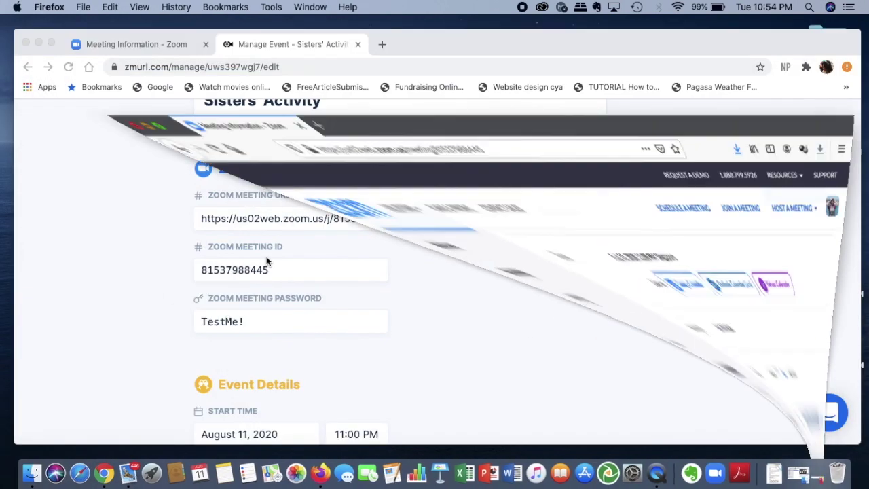
click(311, 276)
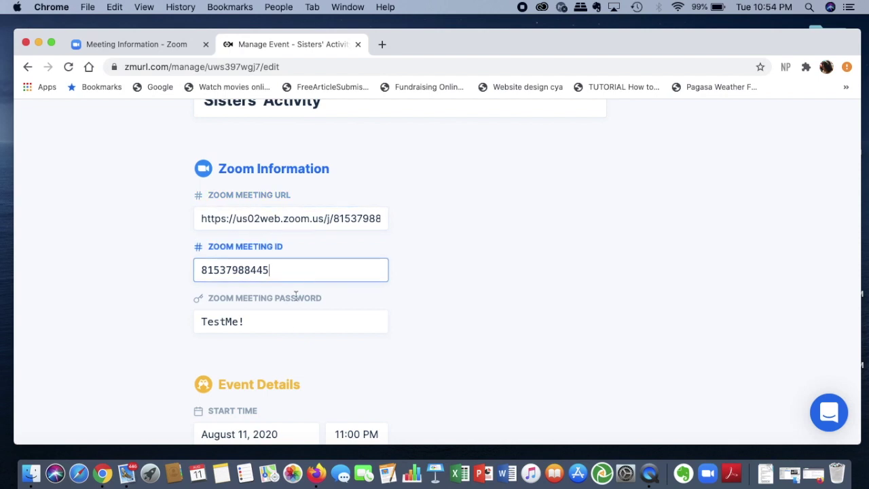
click(304, 328)
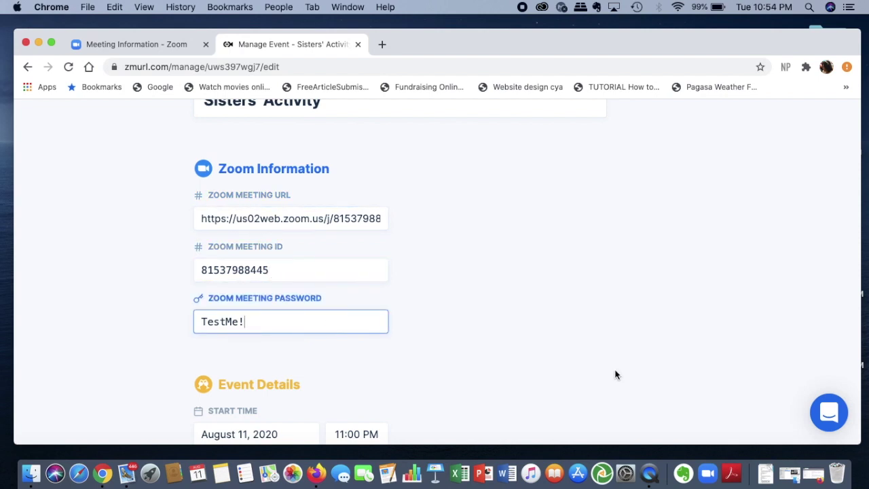
scroll(615, 375, down, 5)
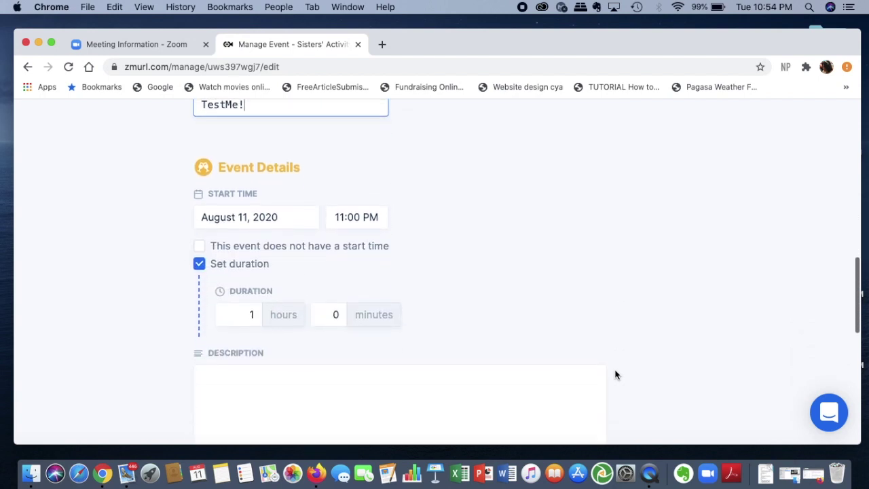
scroll(615, 375, down, 3)
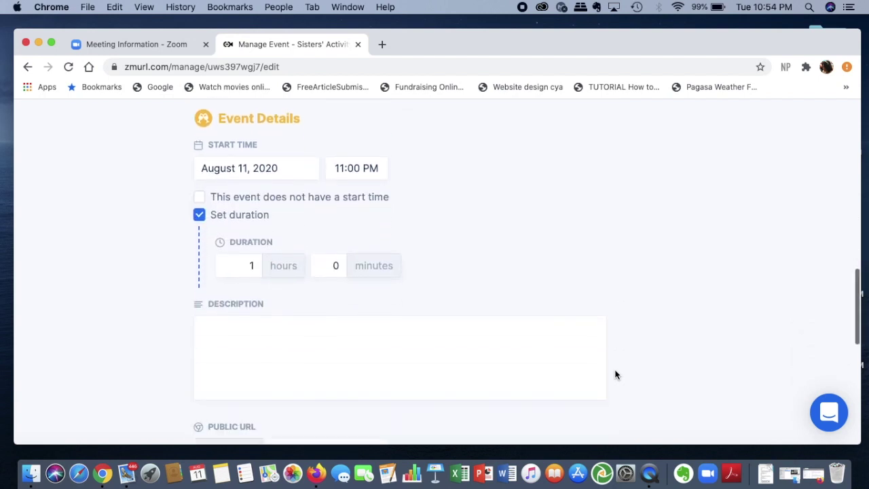
scroll(615, 370, up, 3)
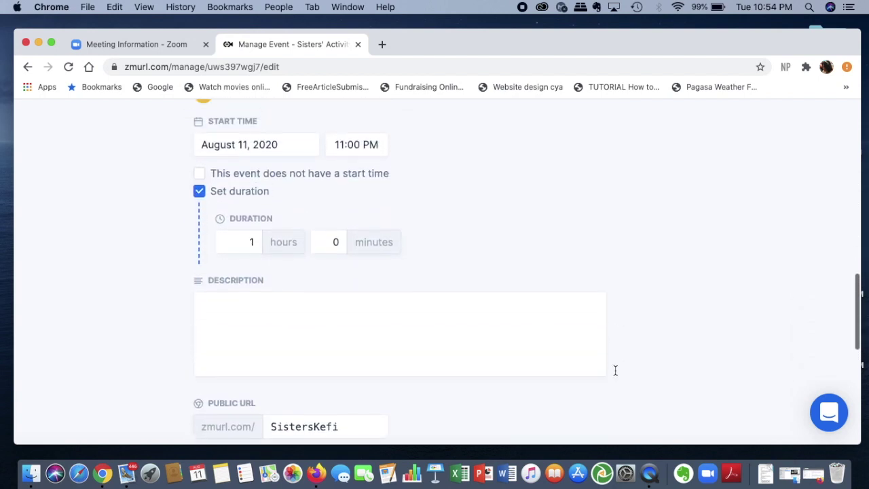
scroll(615, 370, down, 5)
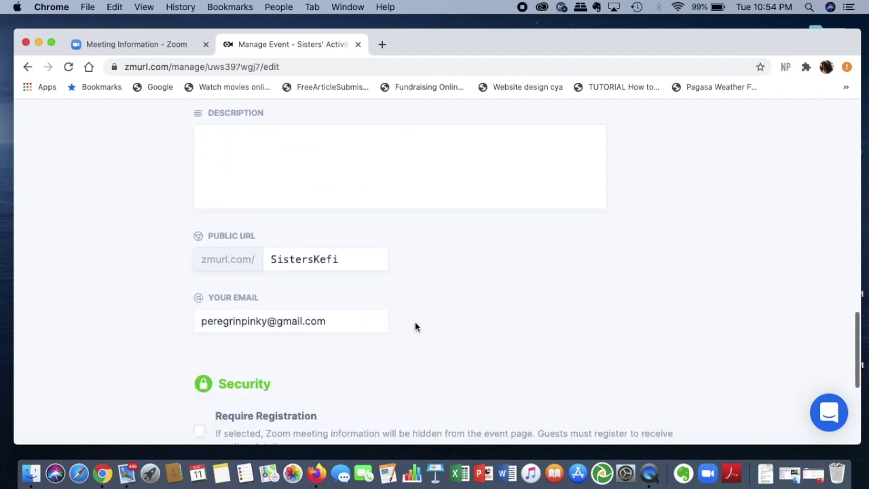
scroll(415, 322, down, 3)
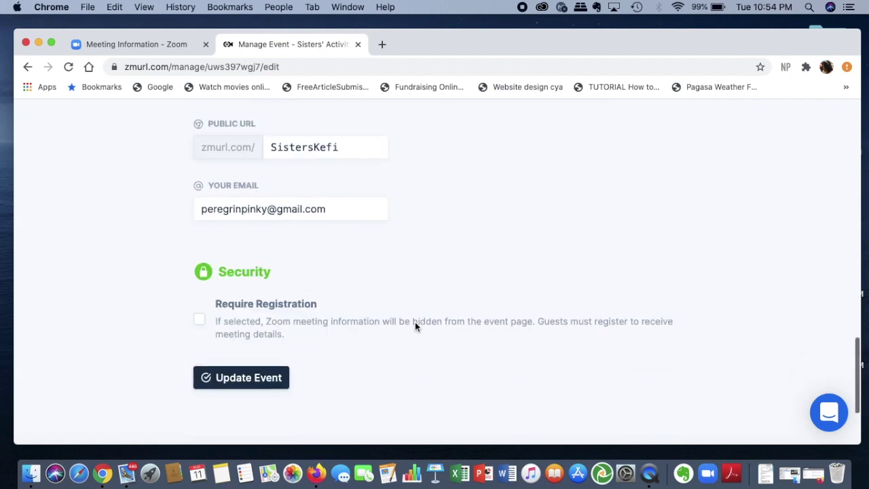
click(263, 376)
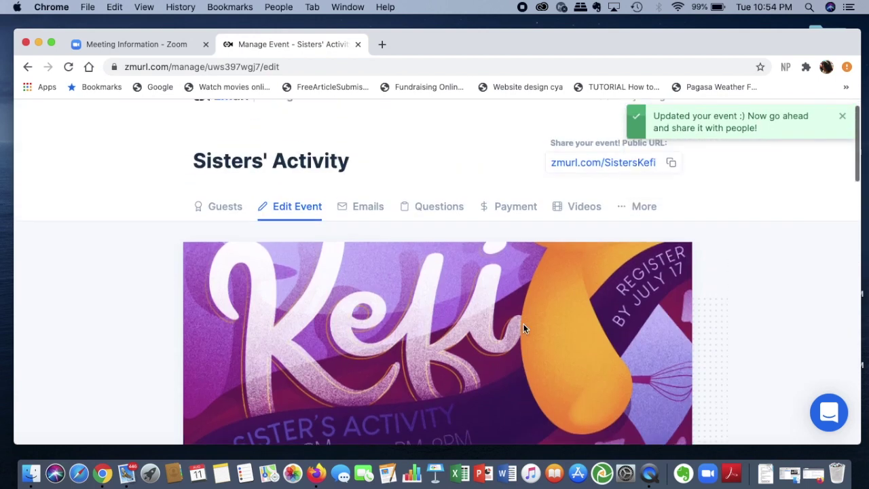
Return to the home dashboard and review Sisters' Activity under Hosting, Aug 11, 11:00 PM–12:00 AM.
scroll(523, 324, up, 1)
scroll(523, 323, down, 1)
scroll(523, 323, up, 1)
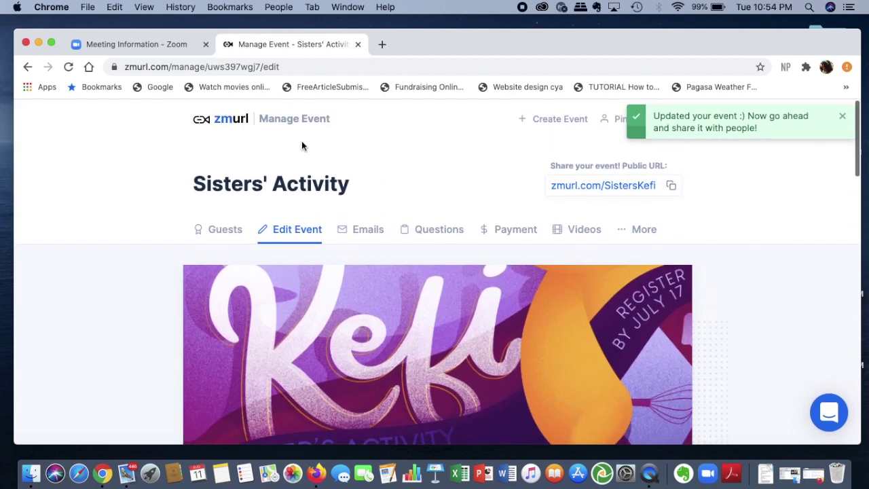
click(231, 122)
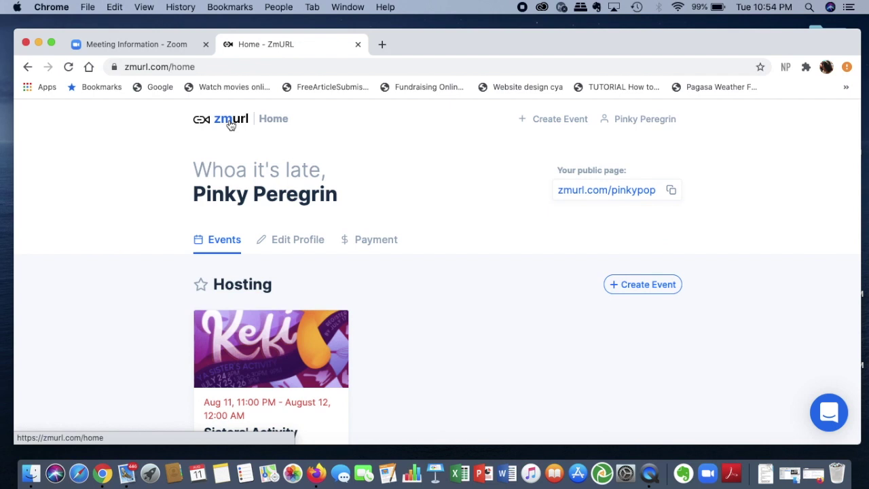
scroll(391, 310, down, 5)
scroll(353, 314, up, 5)
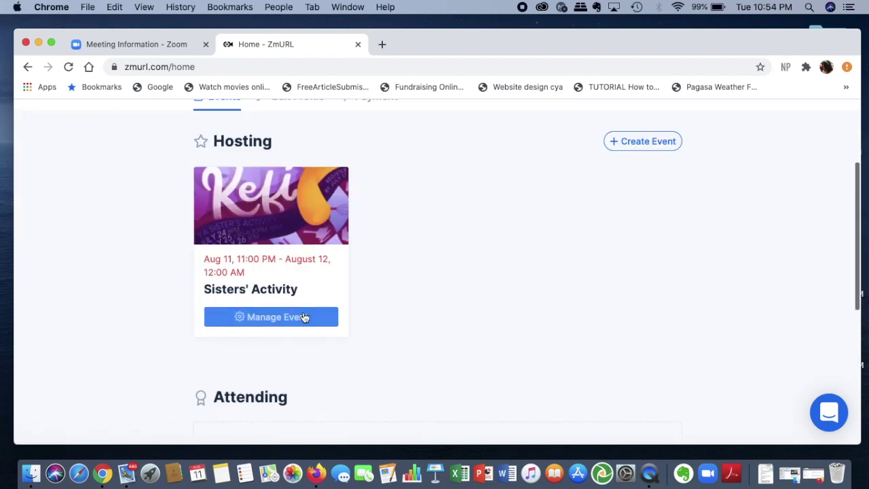
scroll(305, 317, up, 3)
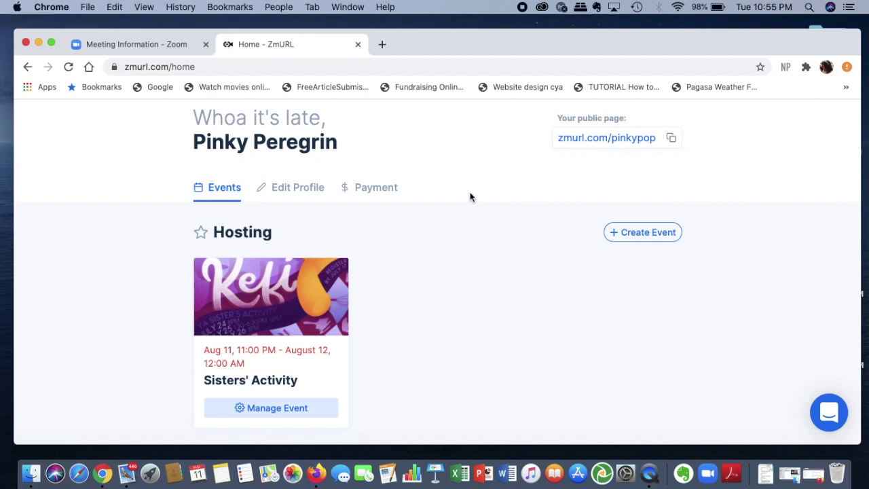
scroll(503, 262, down, 2)
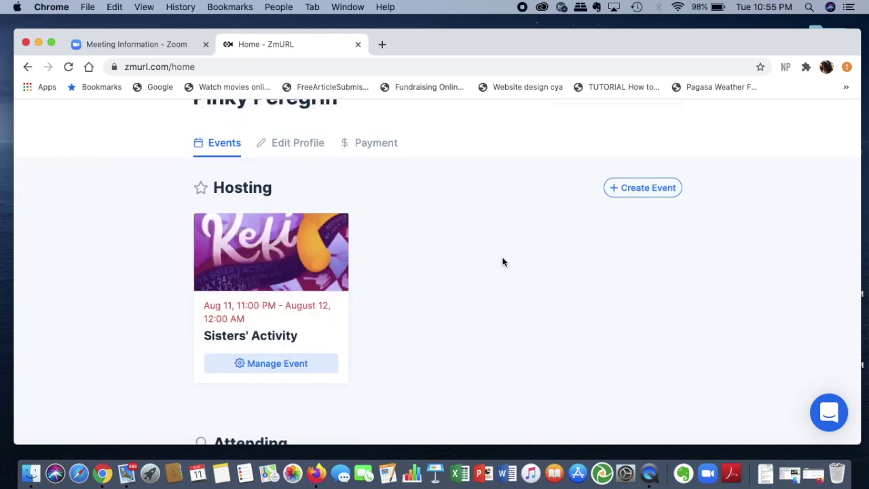
scroll(503, 262, up, 2)
scroll(503, 262, down, 1)
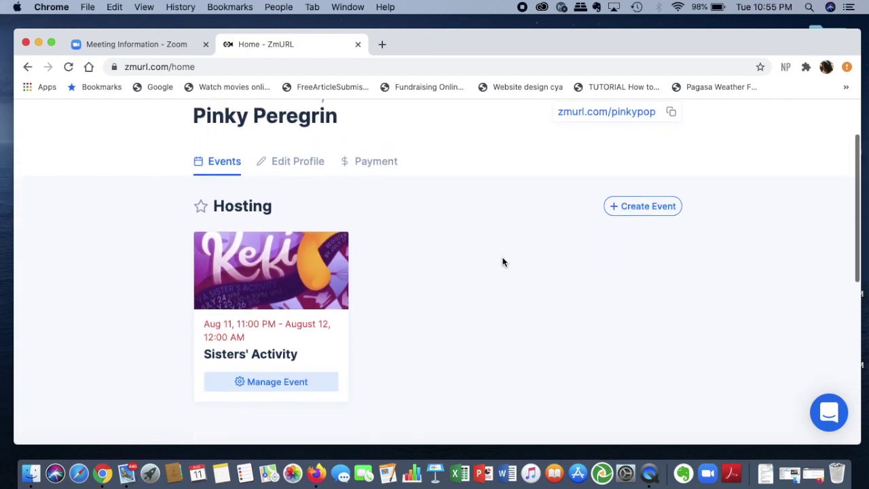
scroll(504, 262, up, 3)
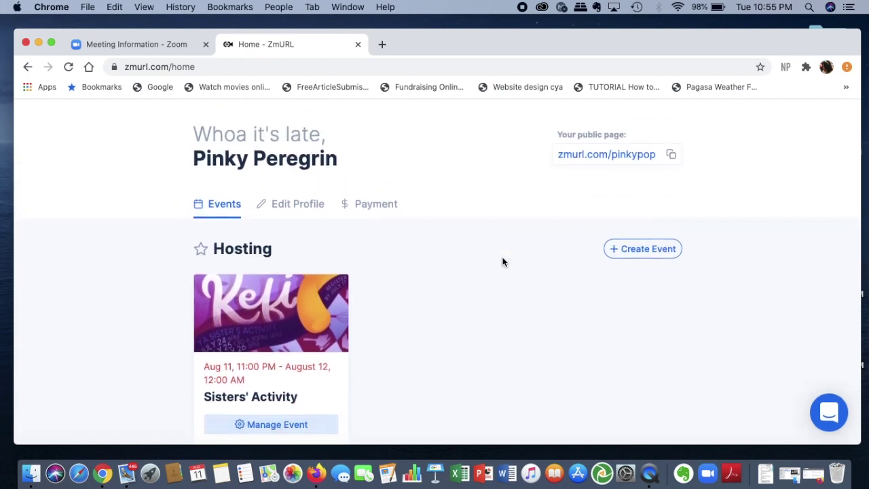
scroll(503, 262, up, 1)
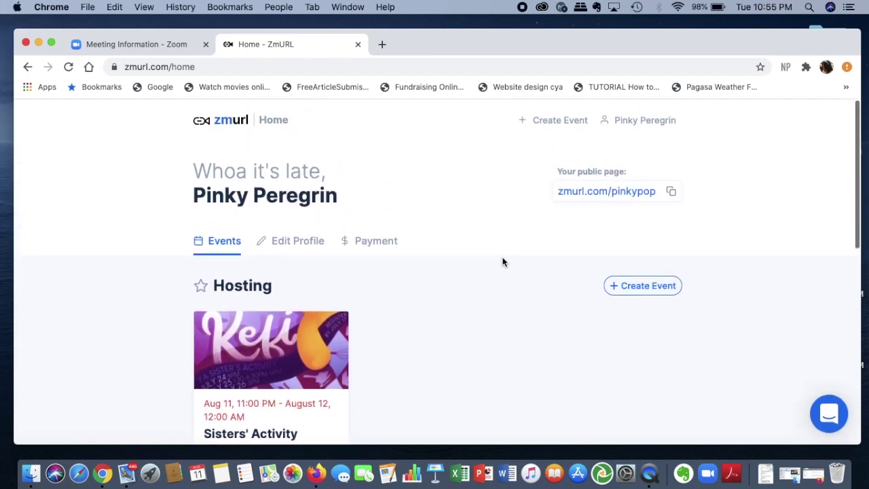
Start a new event and choose the concert crowd photo as its cover.
click(657, 293)
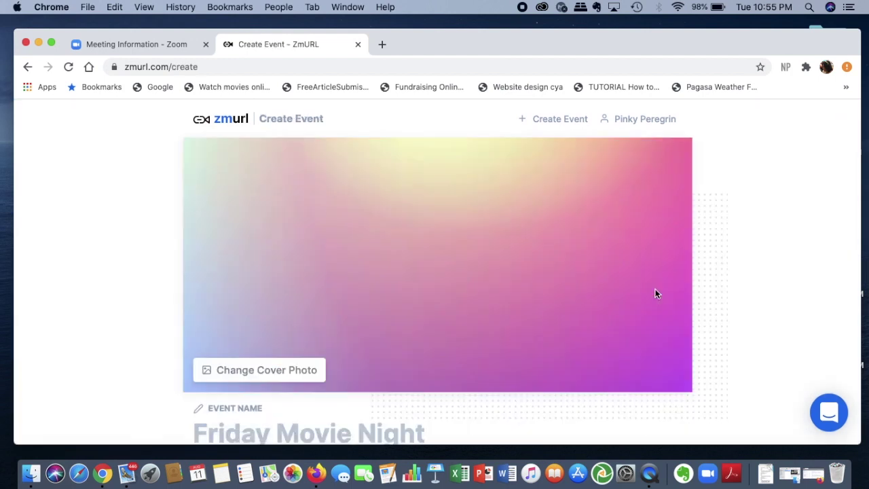
scroll(496, 338, down, 2)
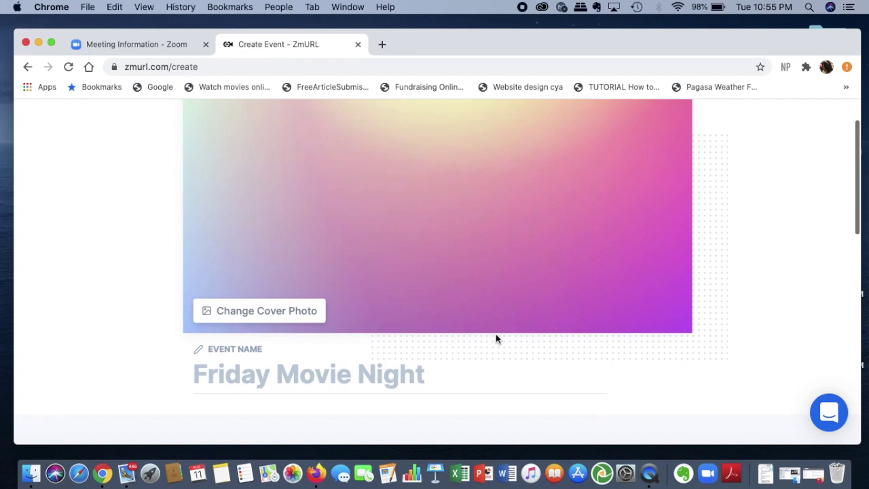
click(304, 311)
scroll(355, 325, down, 2)
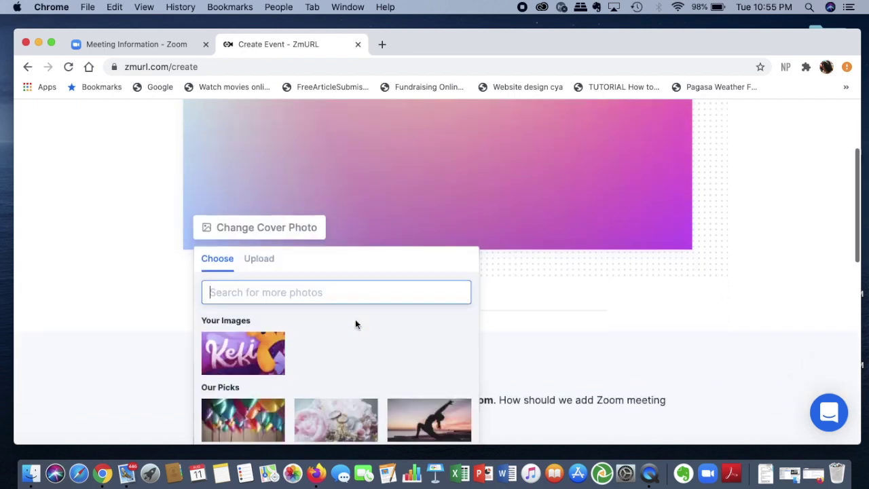
scroll(355, 324, down, 5)
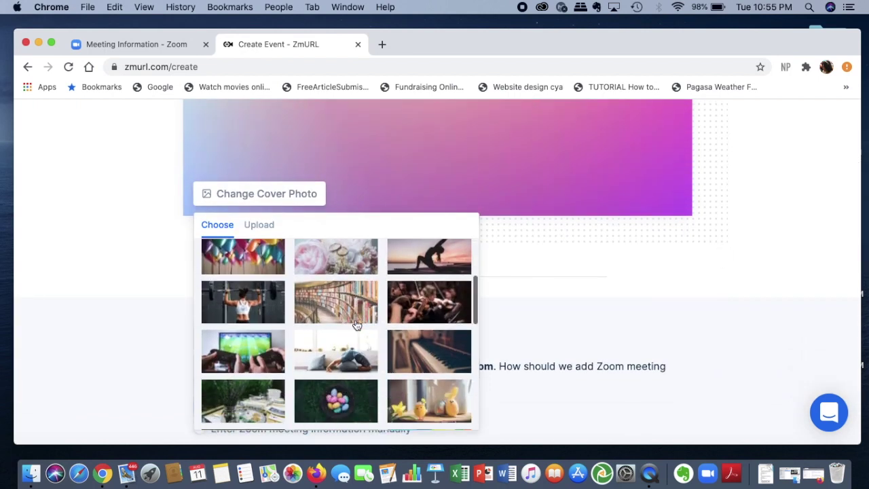
scroll(357, 325, down, 3)
scroll(357, 324, down, 2)
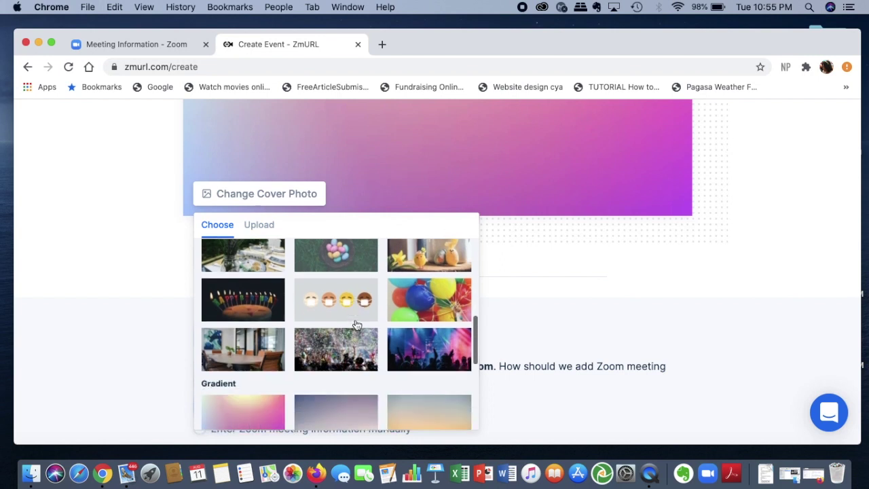
click(466, 367)
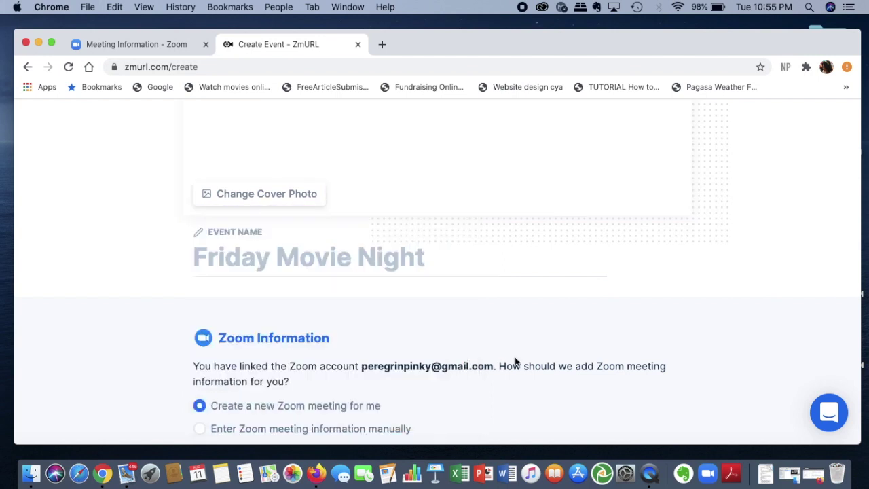
Name the event 'Online Concert'.
scroll(515, 356, up, 5)
scroll(515, 356, down, 2)
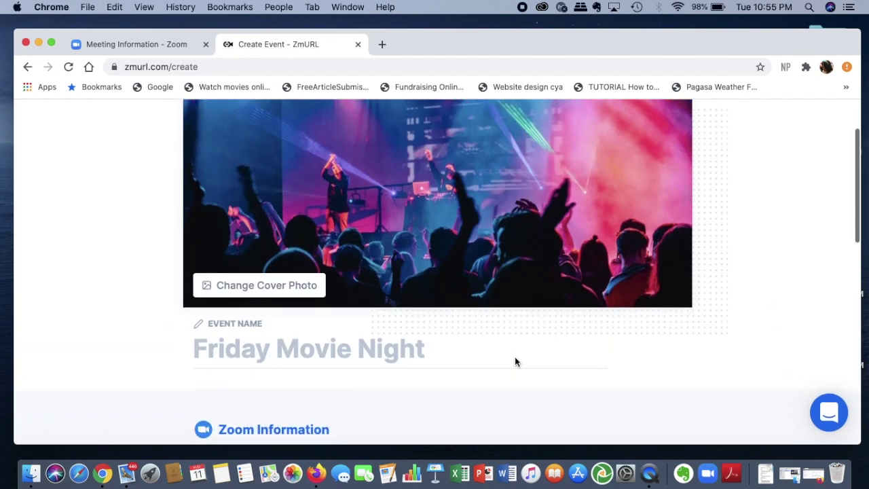
click(359, 364)
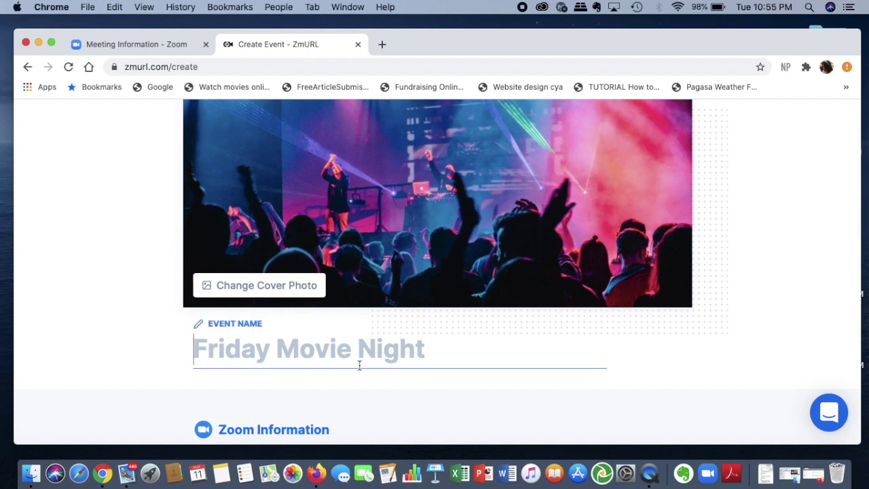
text(Online co)
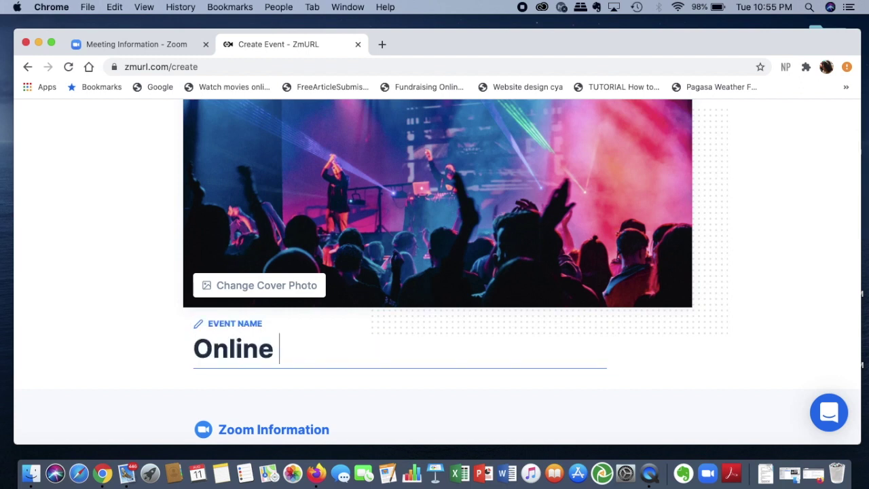
key(BackSpace)
key(BackSpace)
text(Concert)
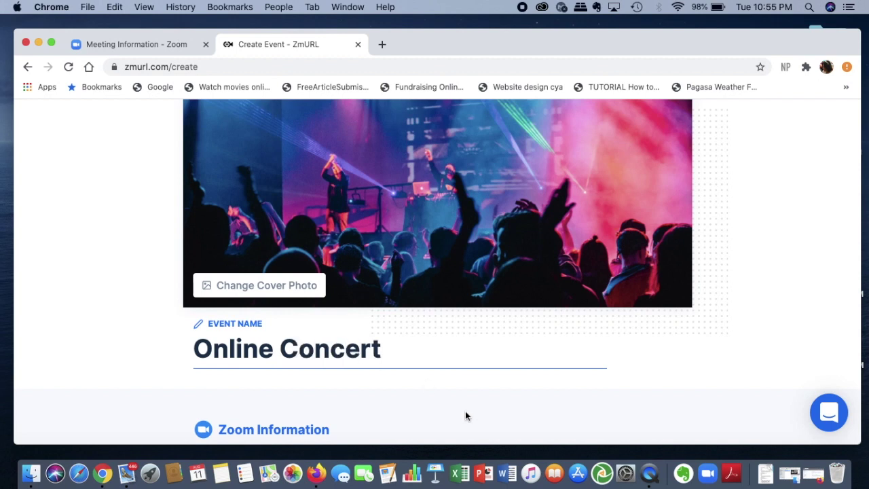
Set the Online Concert start time to 11:30 PM on August 11, 2020.
click(512, 393)
scroll(513, 395, down, 5)
scroll(511, 394, down, 5)
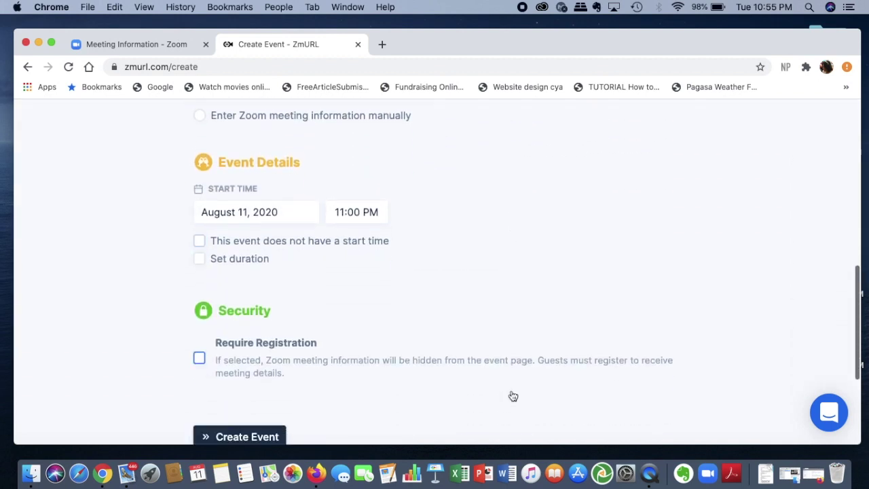
scroll(512, 396, up, 1)
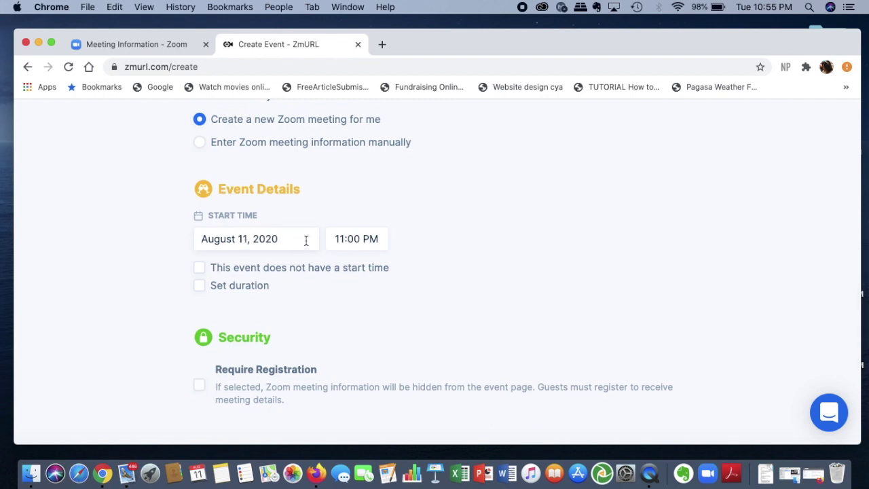
click(349, 240)
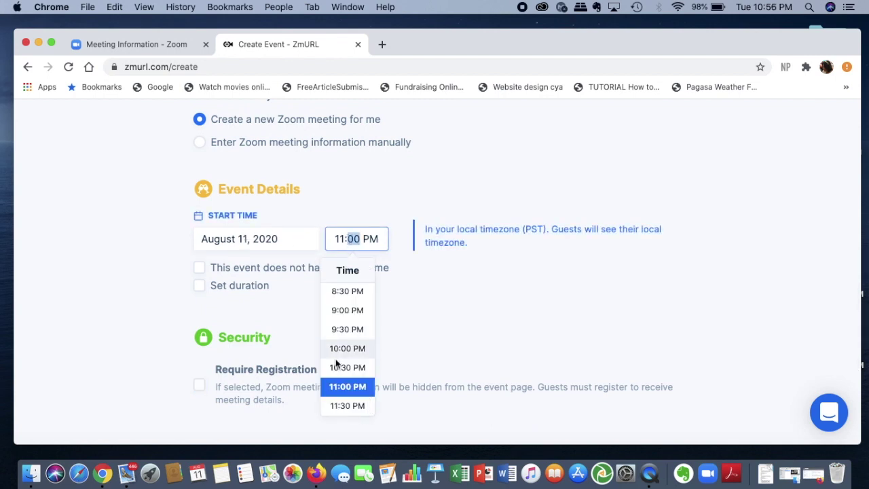
scroll(335, 360, down, 2)
click(360, 323)
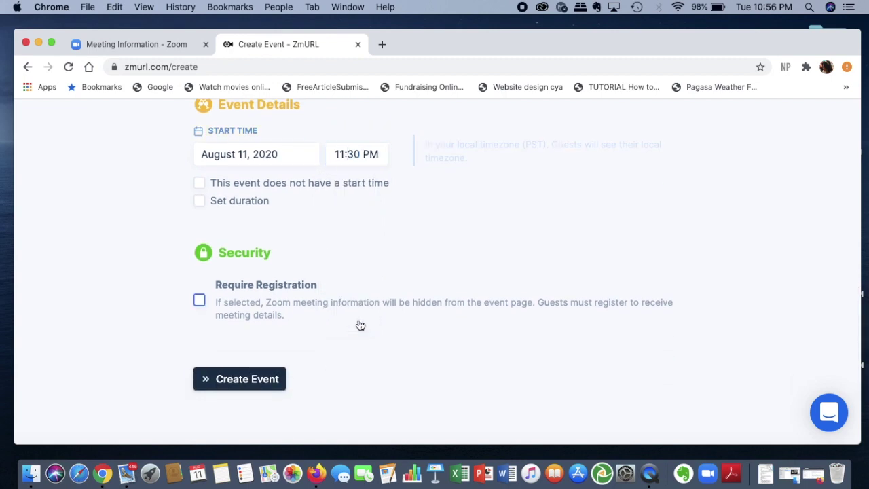
Turn on a set duration with 2 hours and create the Online Concert event.
scroll(433, 264, up, 2)
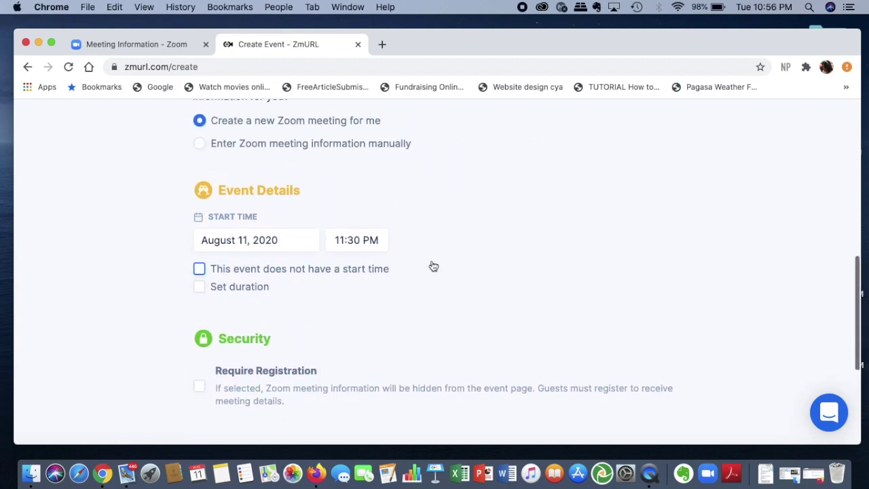
click(204, 290)
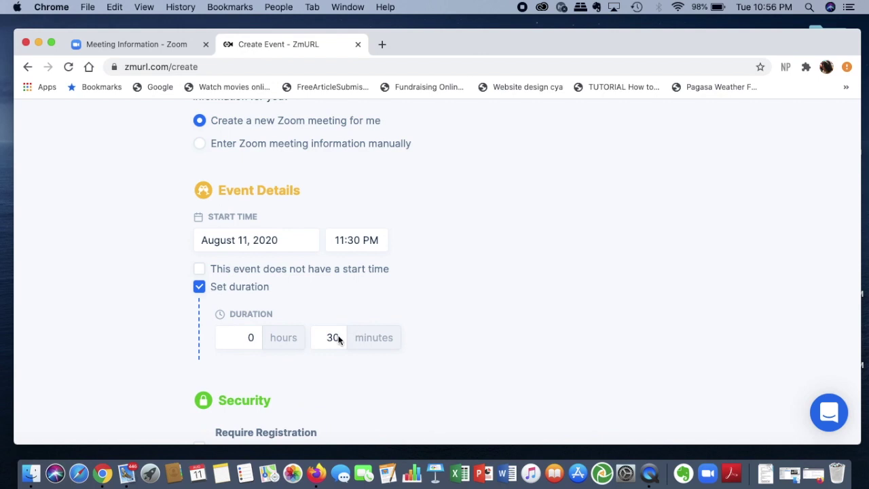
click(251, 339)
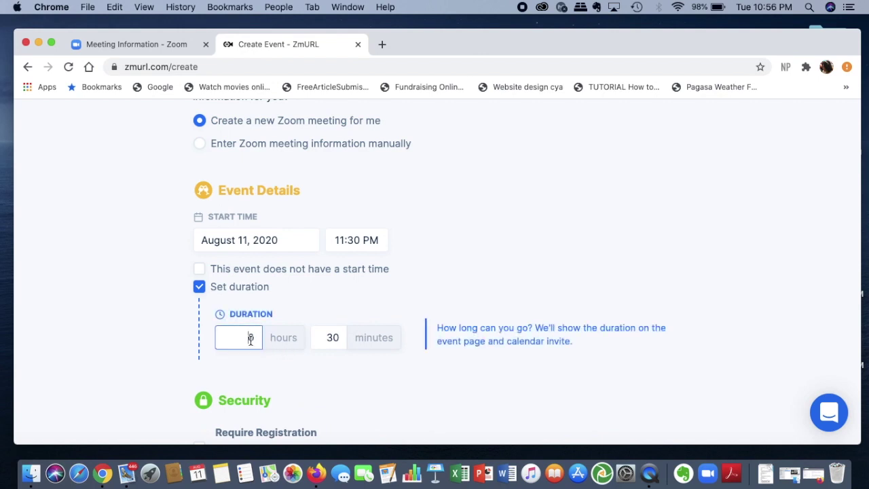
text(20)
key(BackSpace)
scroll(357, 415, down, 5)
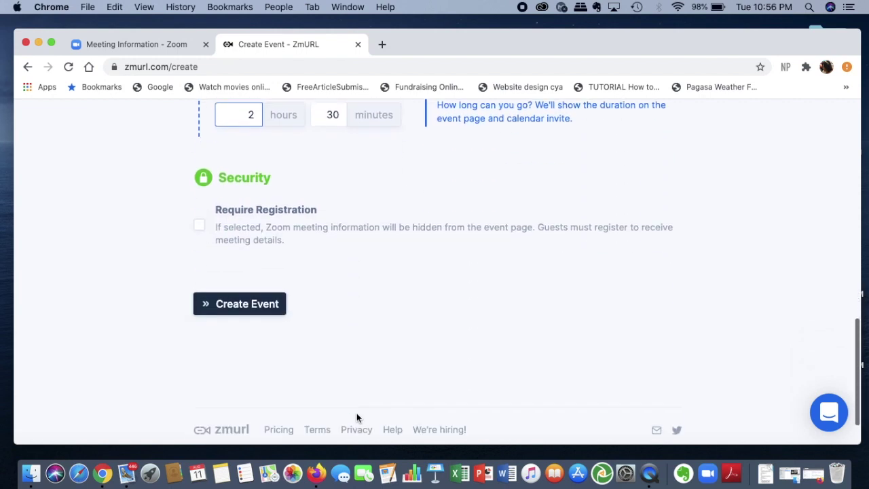
click(268, 287)
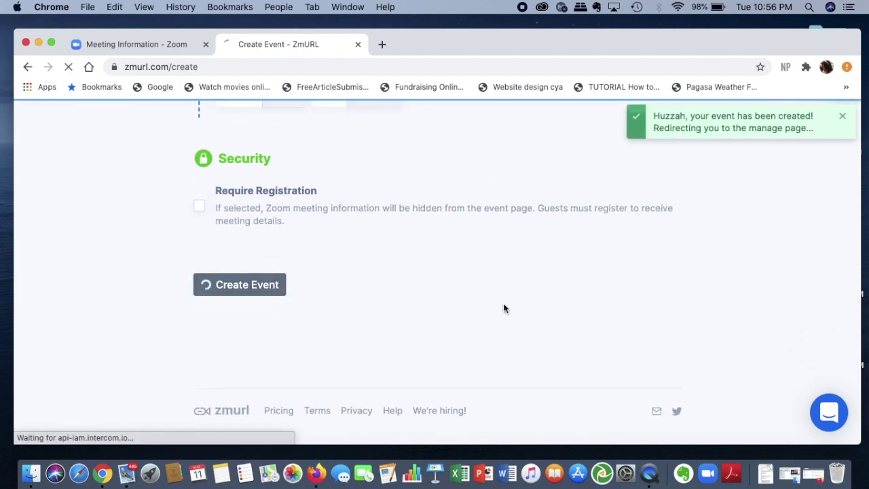
Go from the Online Concert manage page to its event editing page.
scroll(503, 309, up, 4)
scroll(503, 309, up, 3)
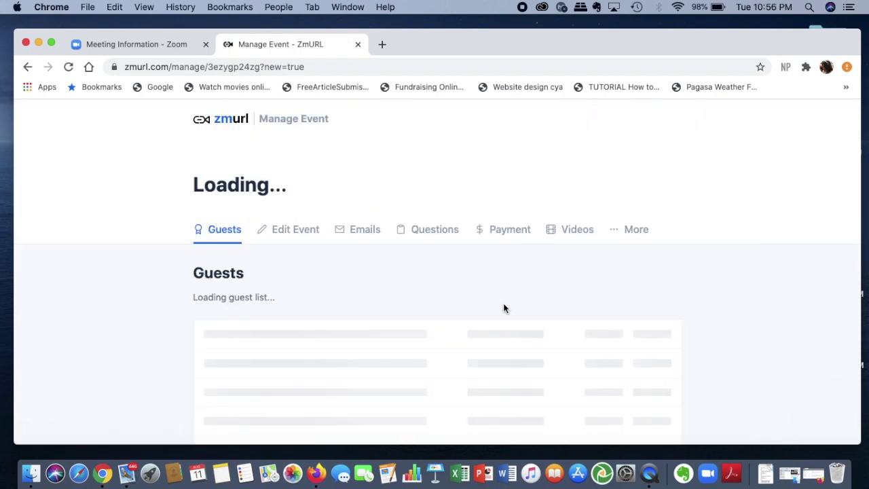
scroll(503, 309, down, 5)
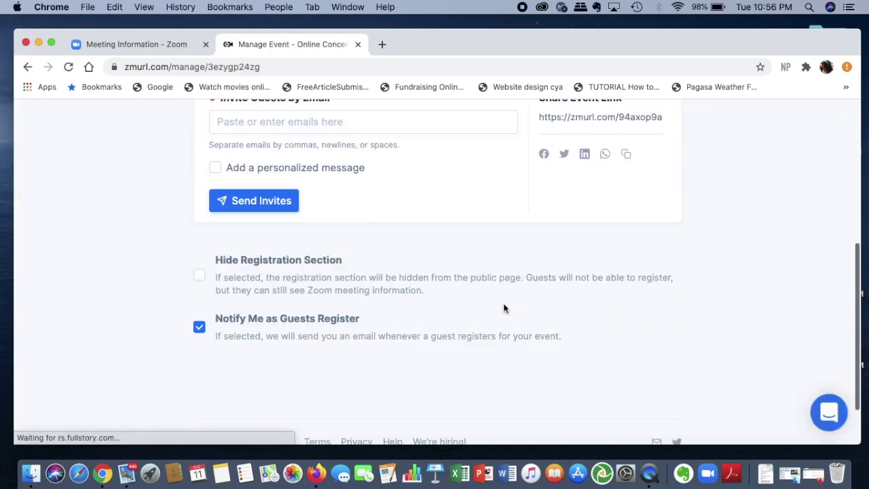
scroll(503, 309, up, 3)
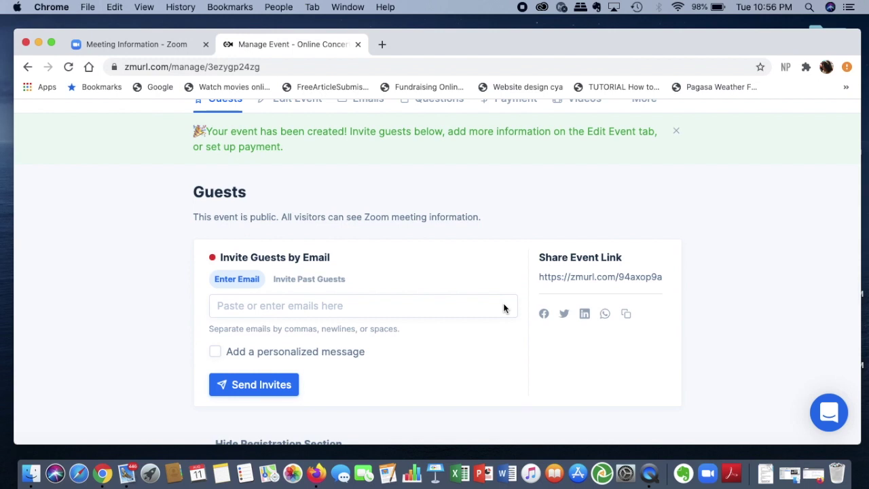
scroll(503, 305, up, 1)
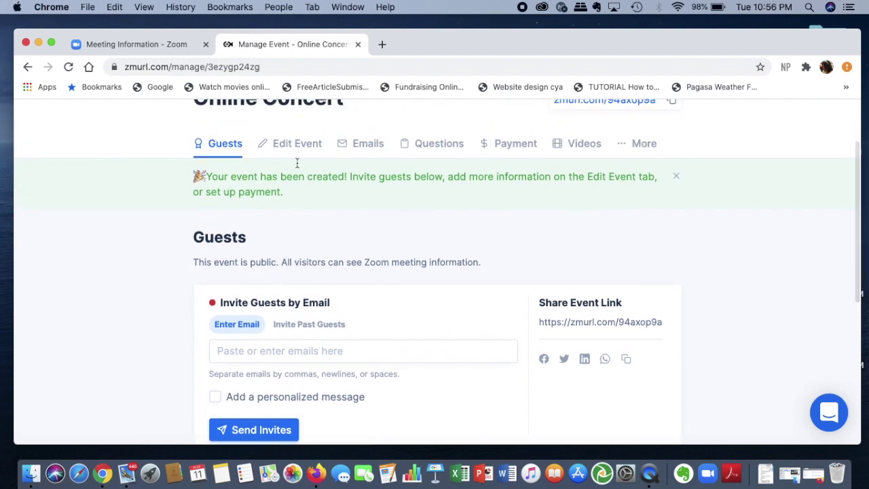
click(305, 142)
Replace the public URL slug with 'concert2020' and save with Update Event.
scroll(421, 293, down, 5)
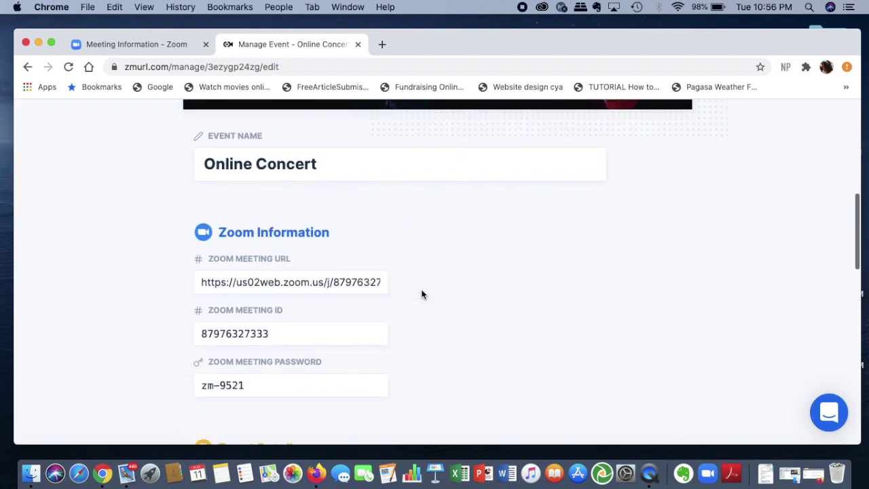
scroll(421, 293, down, 7)
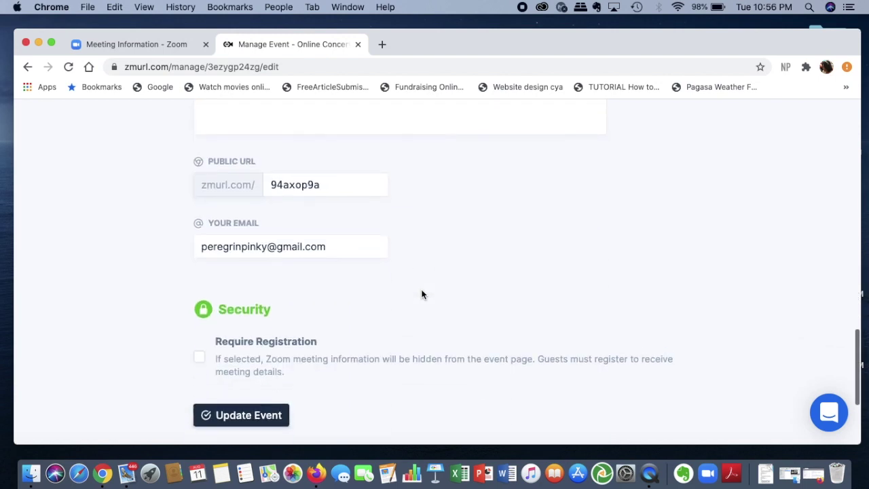
double_click(349, 184)
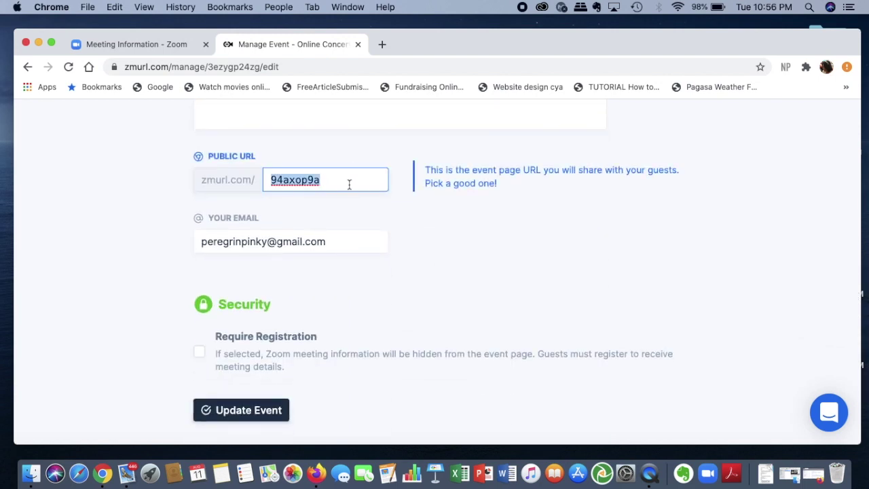
text(conc)
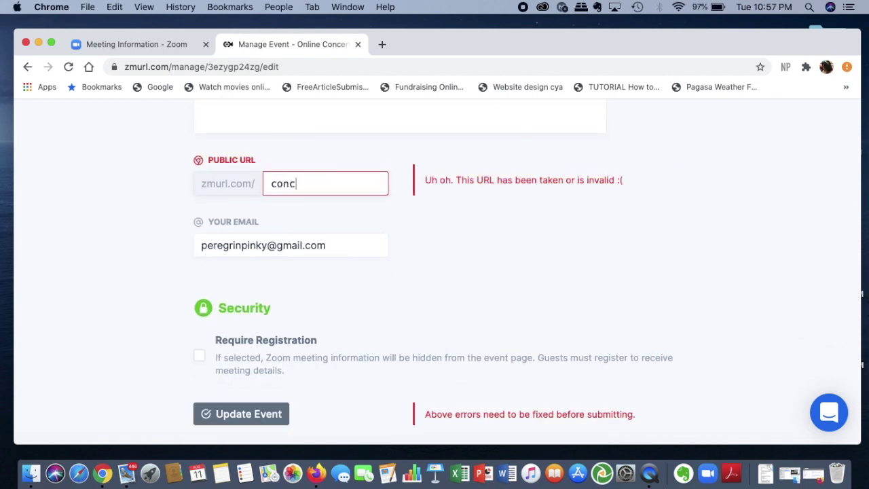
text(ert20202)
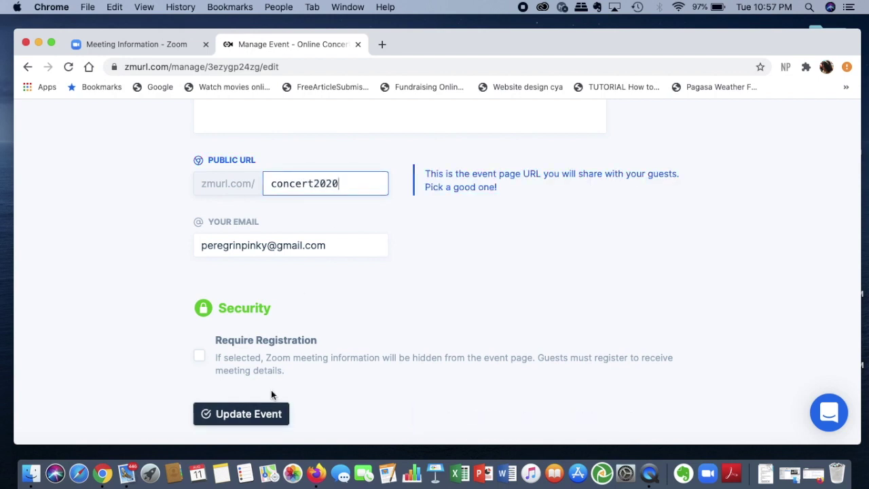
click(268, 413)
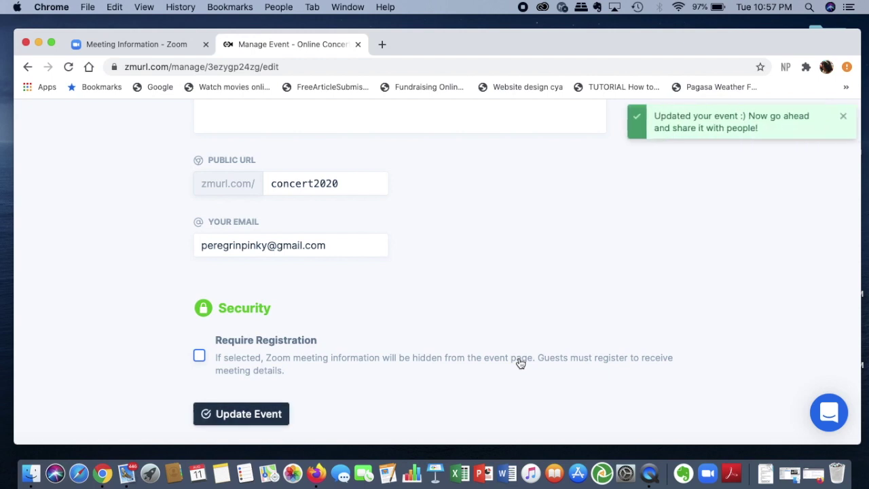
scroll(520, 363, down, 2)
scroll(519, 363, up, 3)
scroll(519, 363, down, 1)
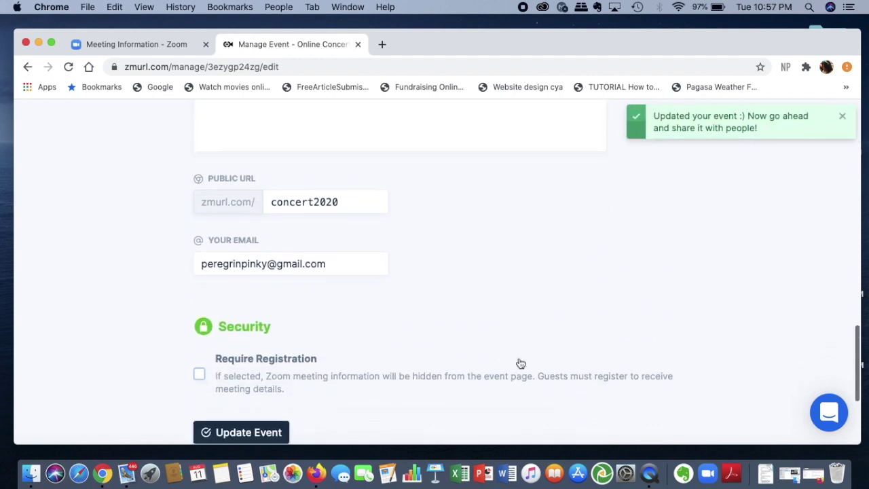
scroll(387, 338, up, 3)
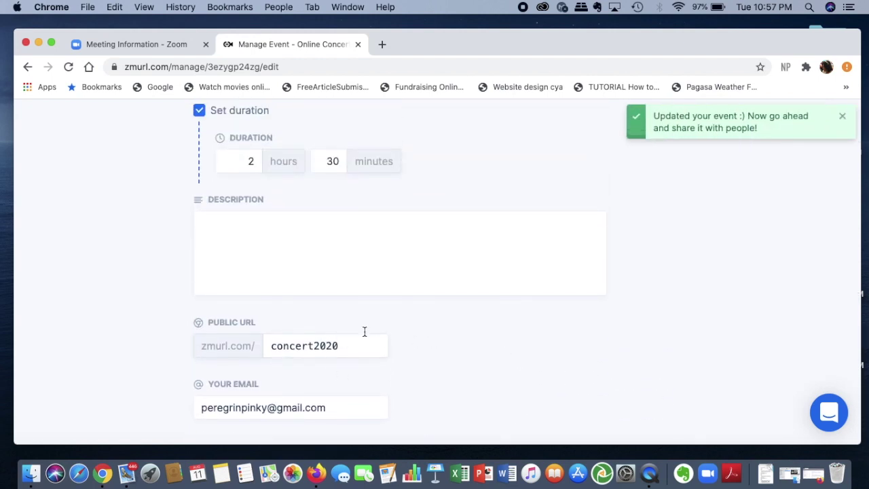
scroll(636, 313, up, 10)
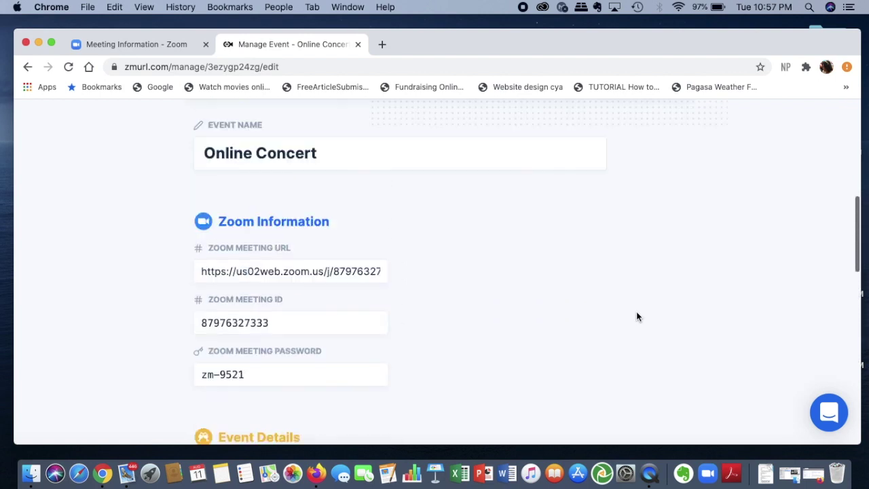
scroll(636, 311, up, 1)
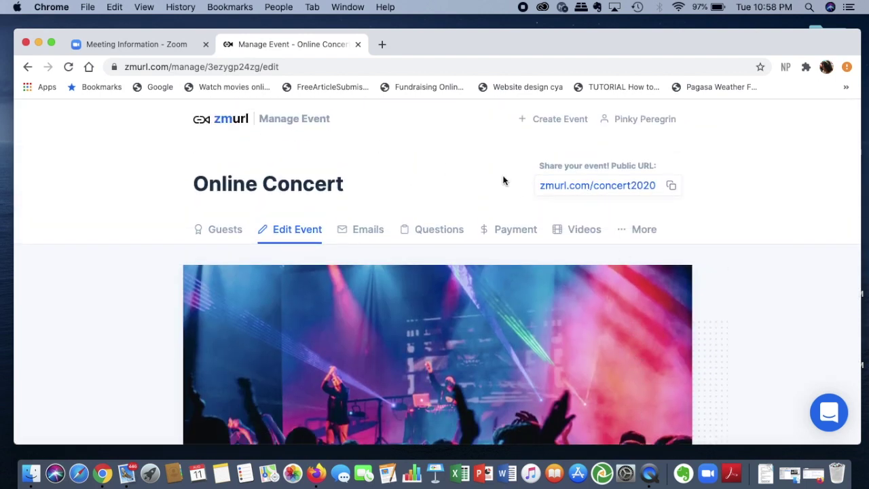
Go back to the dashboard showing Online Concert under Hosting, Aug 11, 11:30 PM–2:00 AM.
click(225, 120)
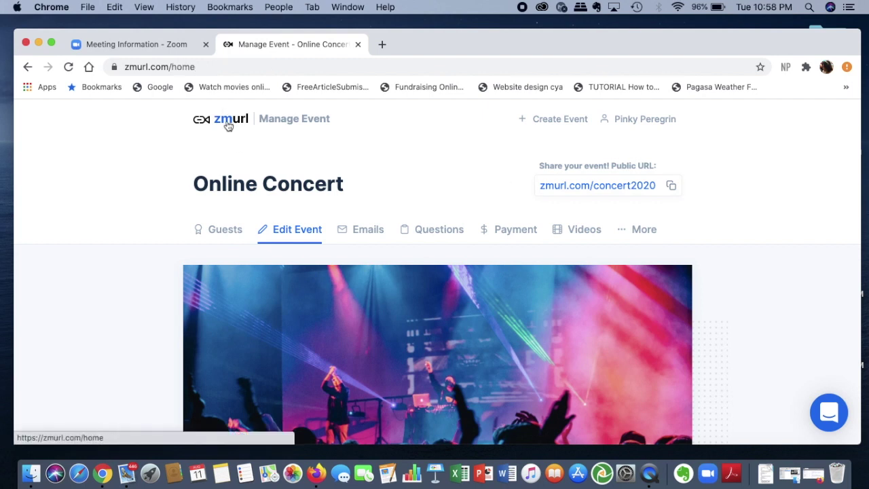
scroll(789, 316, down, 3)
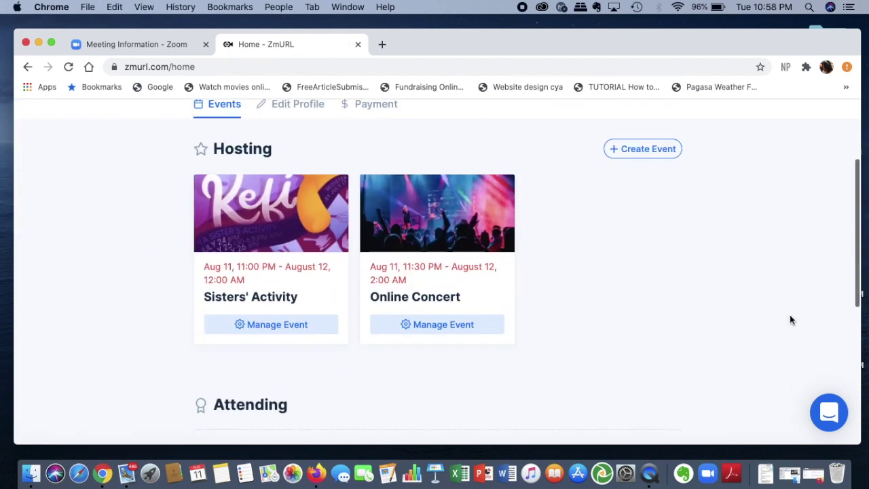
scroll(790, 316, up, 1)
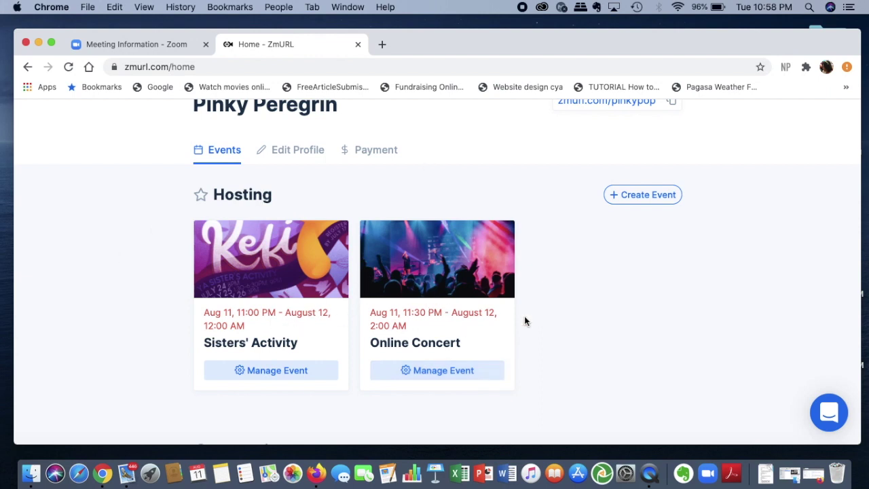
scroll(598, 299, up, 1)
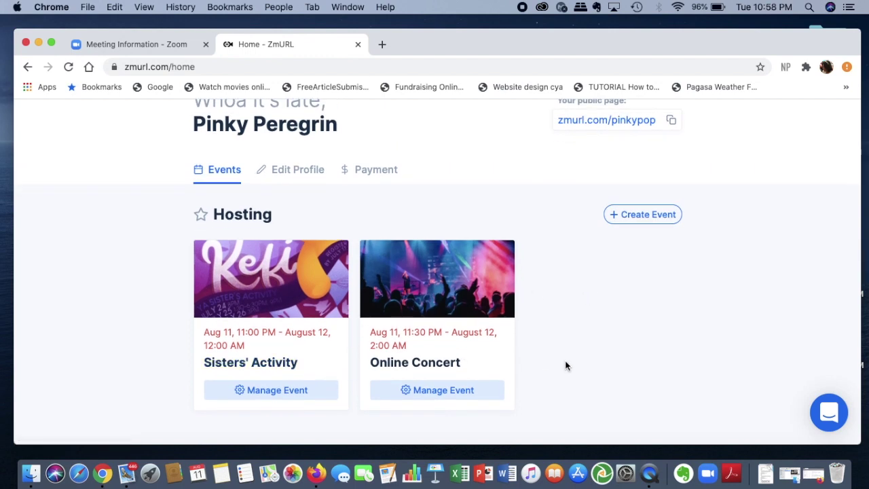
Switch to the Zoom portal, list upcoming meetings, and open Online Concert's details.
click(152, 49)
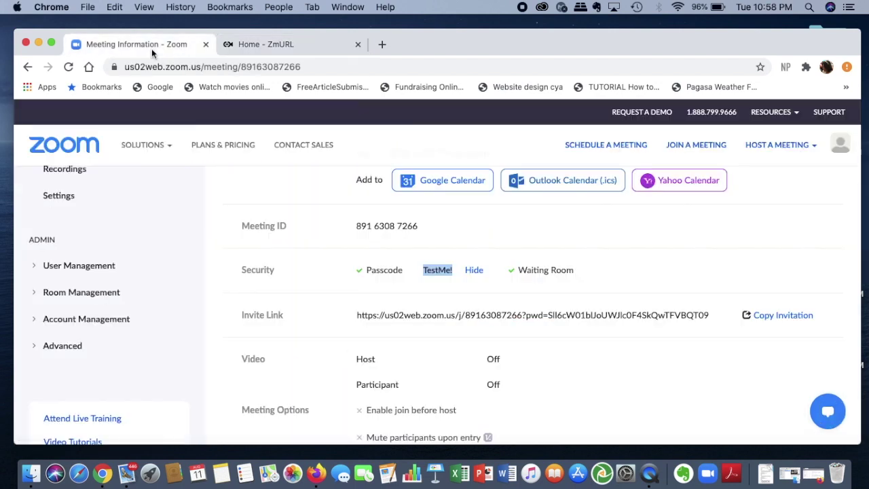
scroll(294, 268, up, 5)
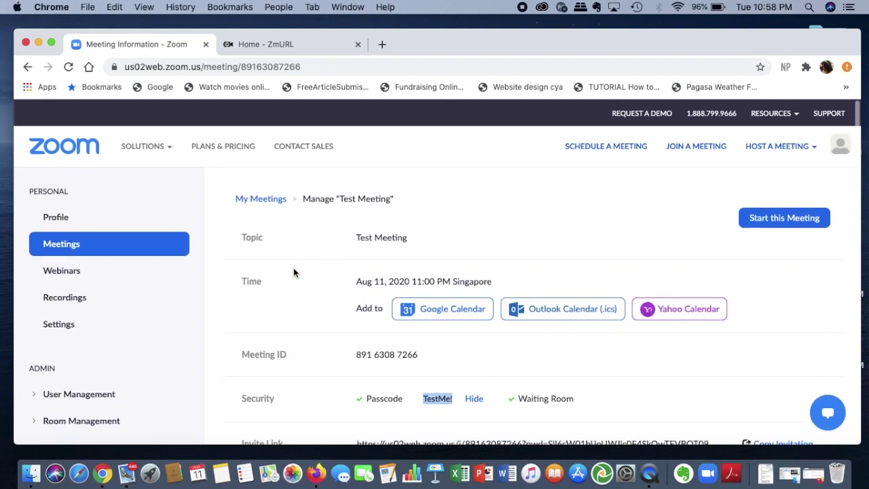
click(253, 197)
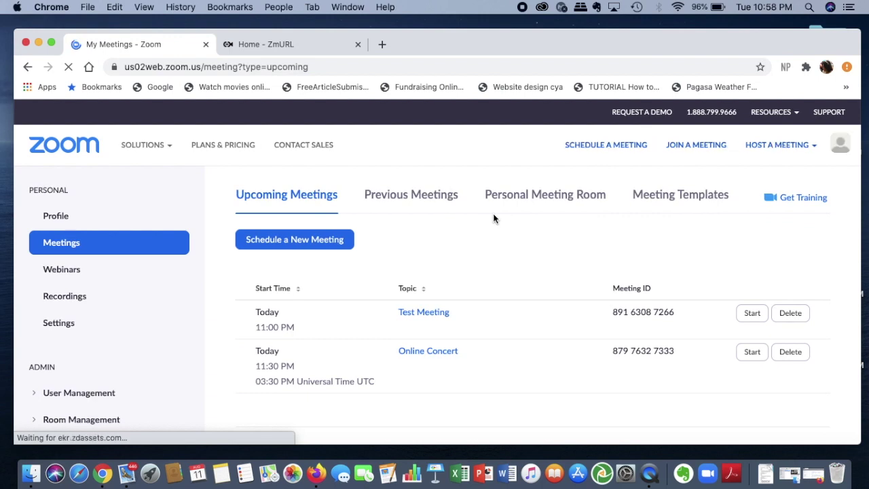
scroll(493, 218, down, 3)
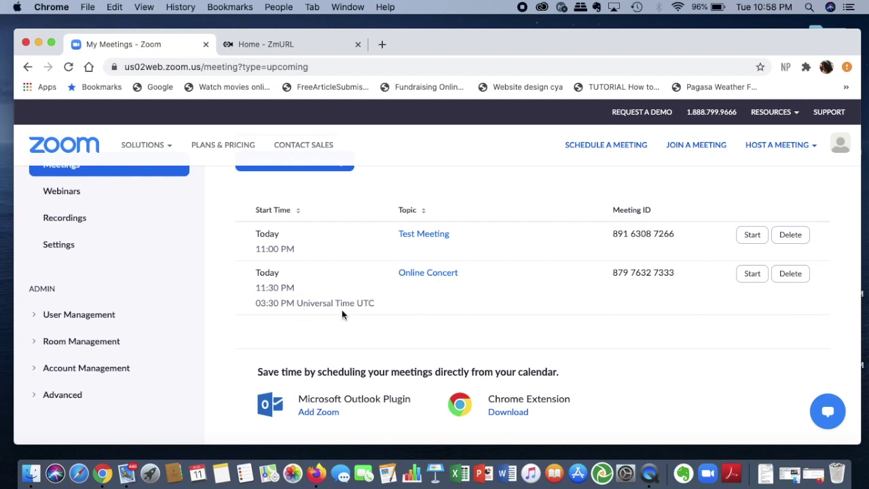
click(428, 273)
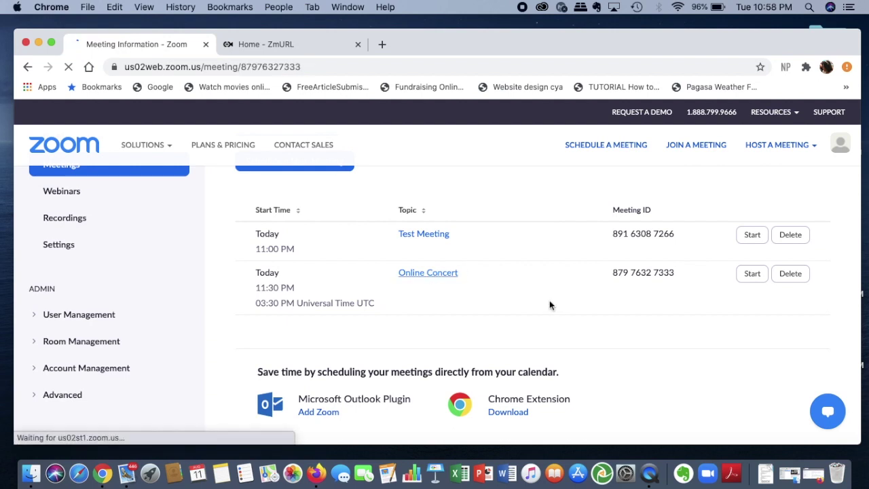
scroll(549, 305, down, 2)
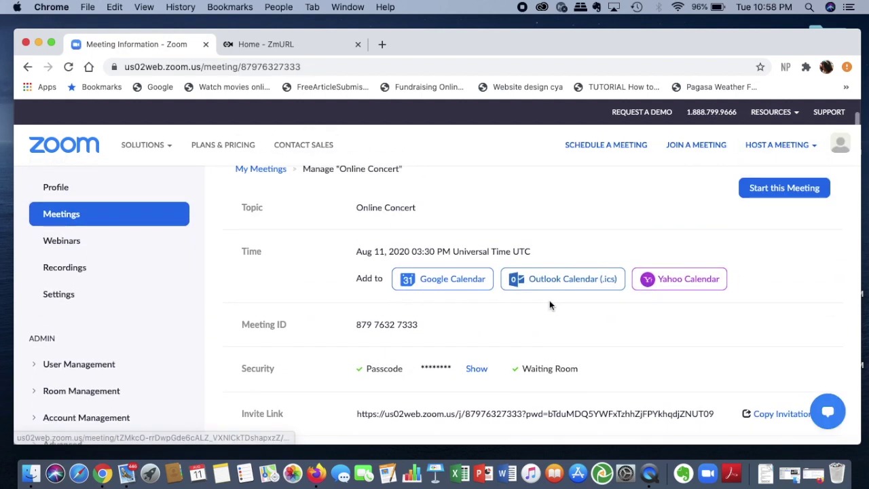
scroll(550, 300, down, 10)
Edit the Online Concert meeting's time zone to (GMT+8:00) Singapore and save.
click(664, 253)
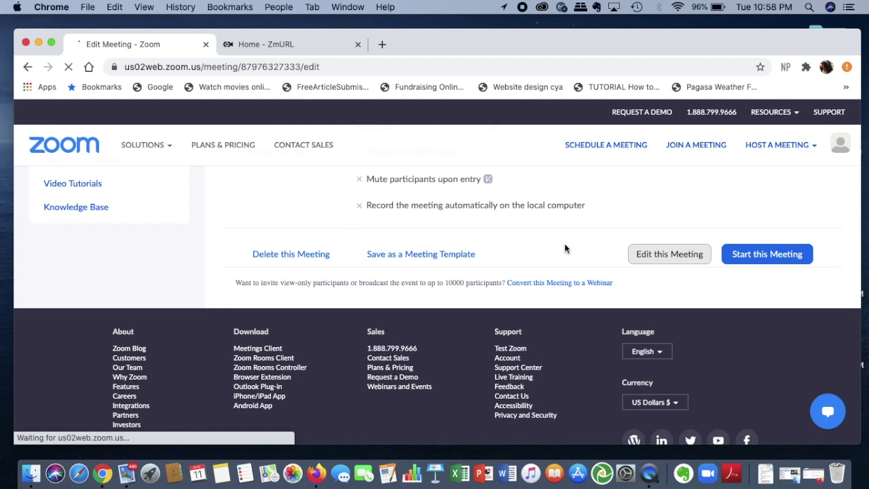
scroll(565, 244, down, 3)
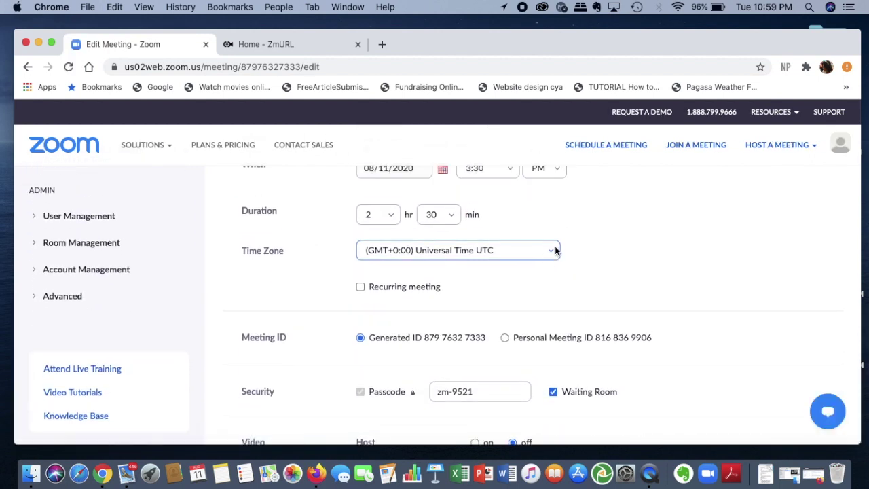
click(555, 250)
scroll(533, 192, down, 4)
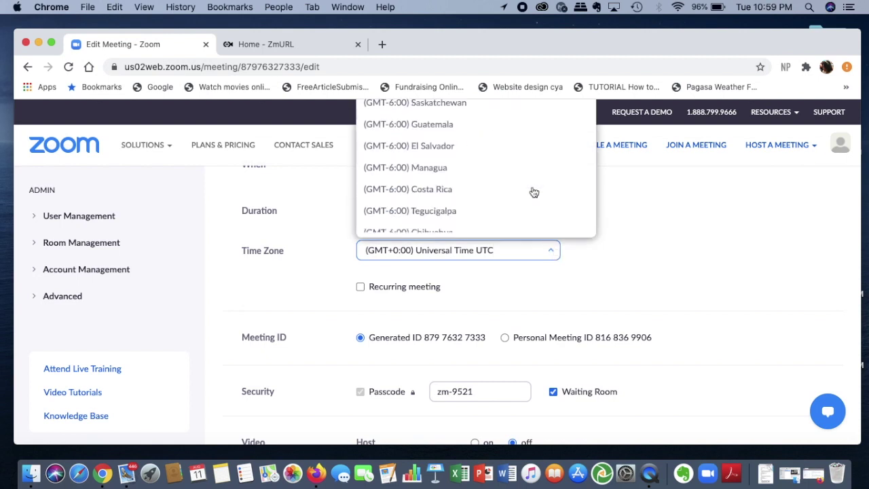
scroll(513, 209, down, 20)
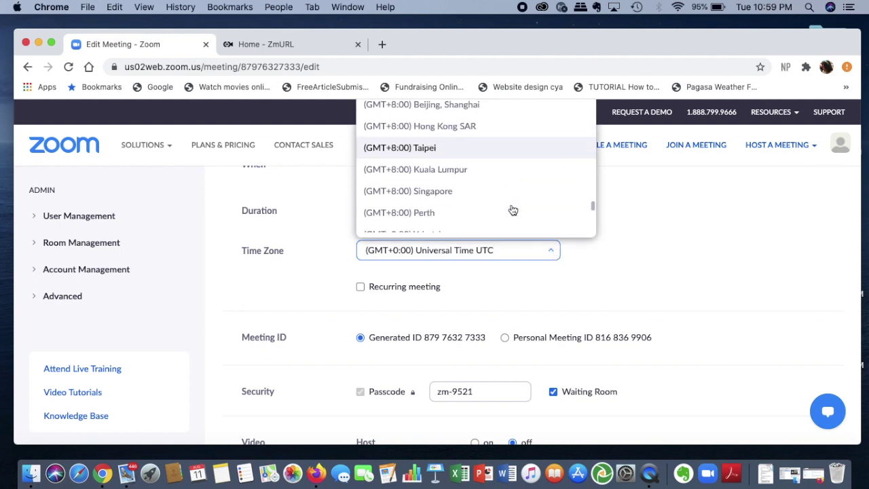
click(432, 197)
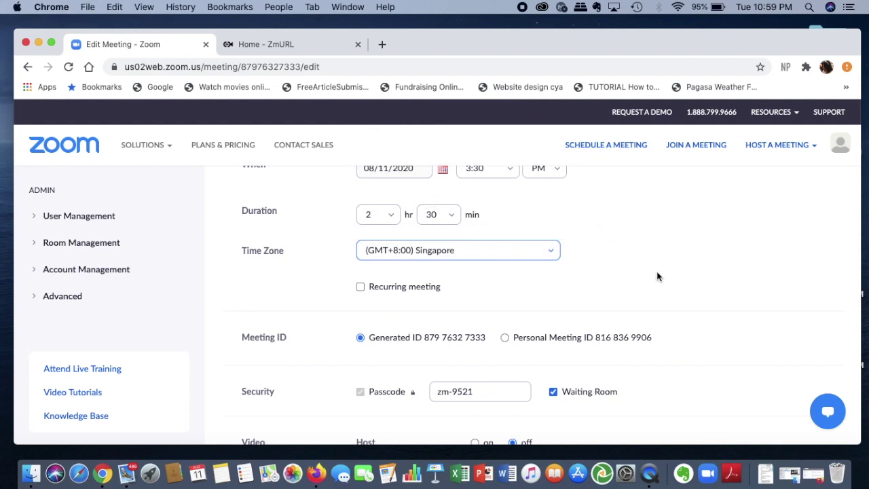
scroll(657, 277, down, 10)
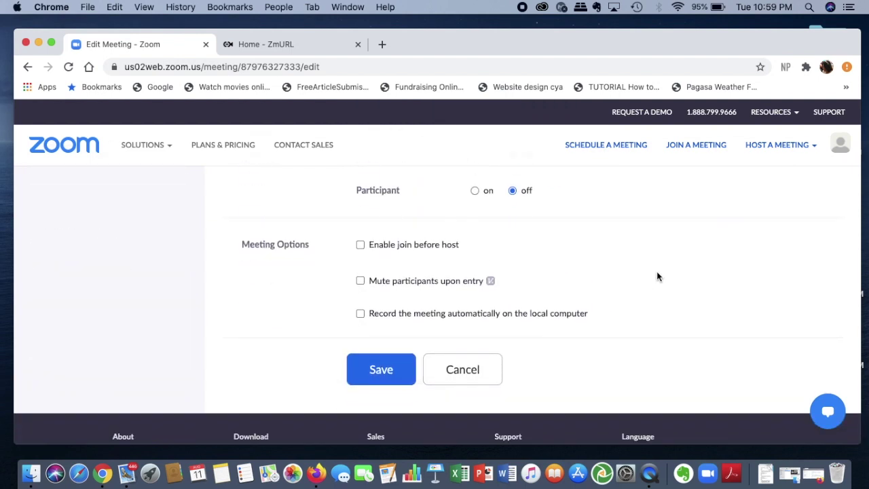
click(388, 374)
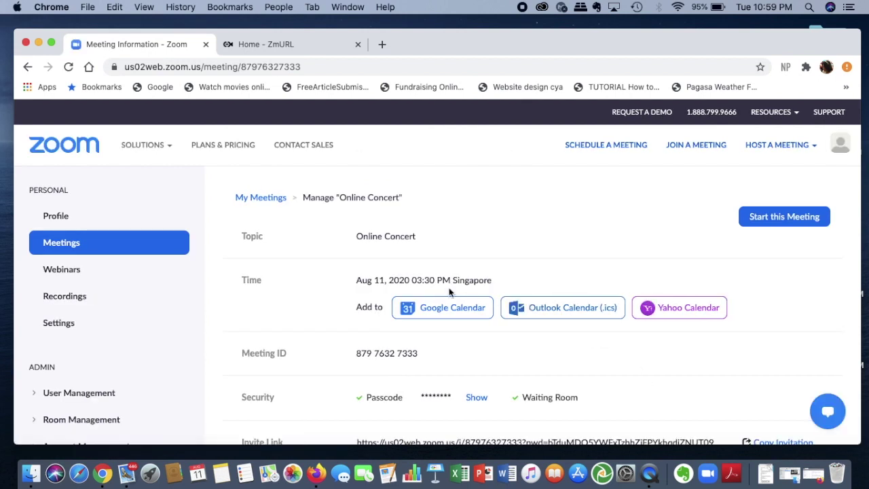
scroll(445, 292, down, 10)
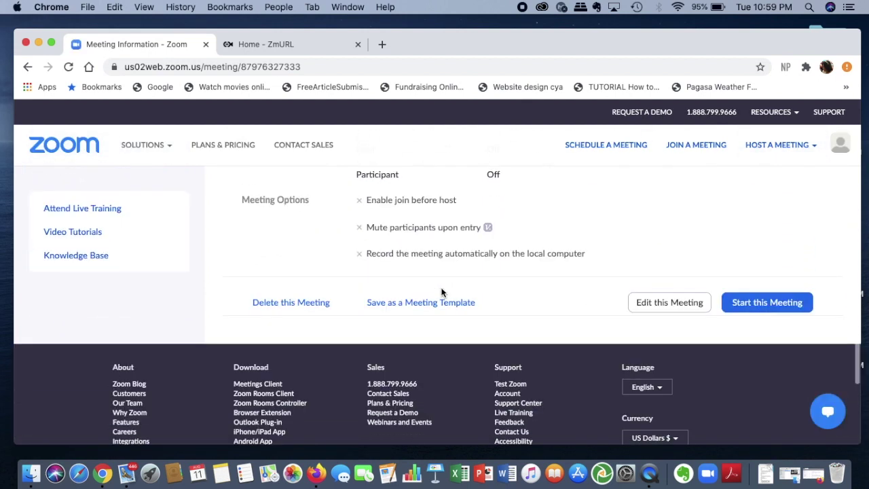
scroll(442, 292, up, 3)
scroll(442, 292, down, 5)
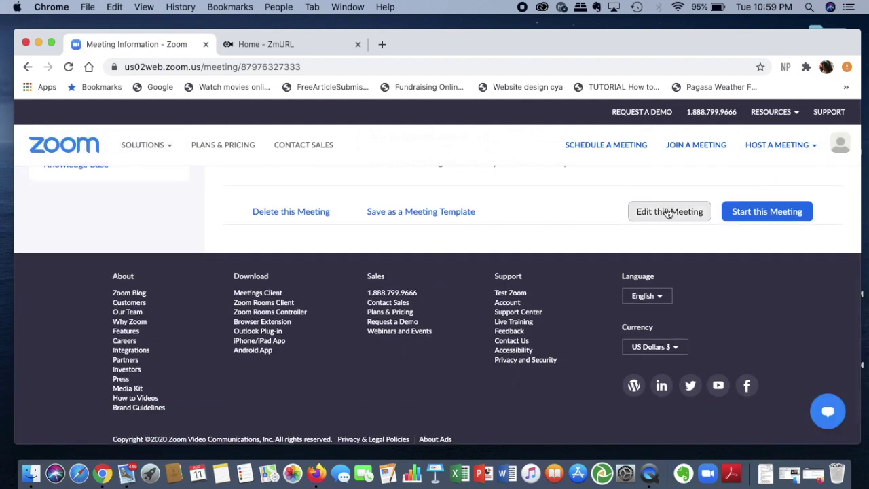
Reopen the Online Concert meeting for editing and pick 11:30 as the start time.
click(668, 213)
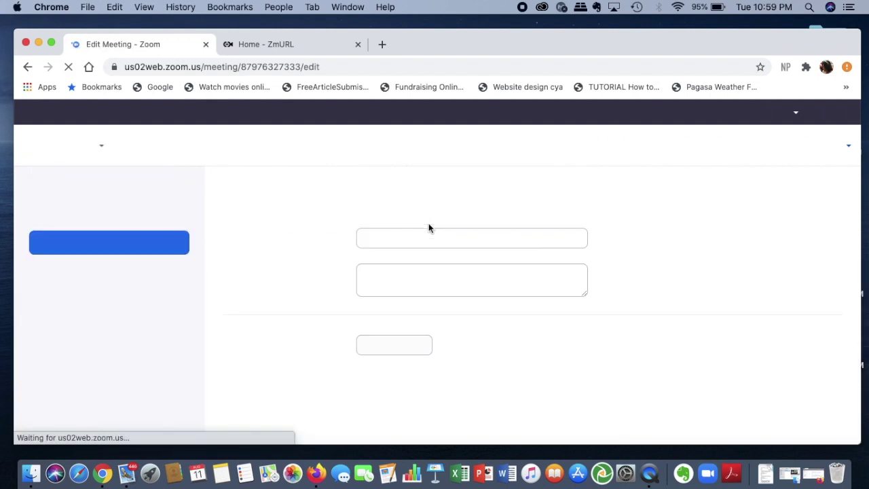
scroll(428, 228, down, 3)
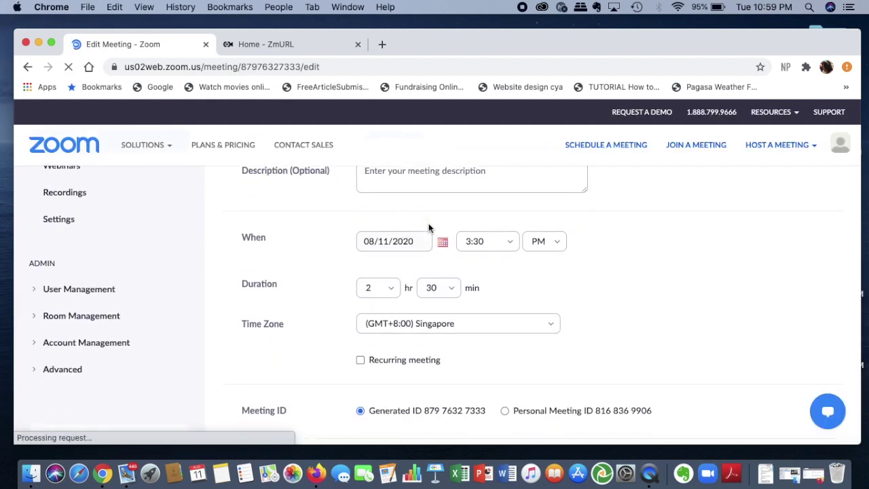
click(508, 242)
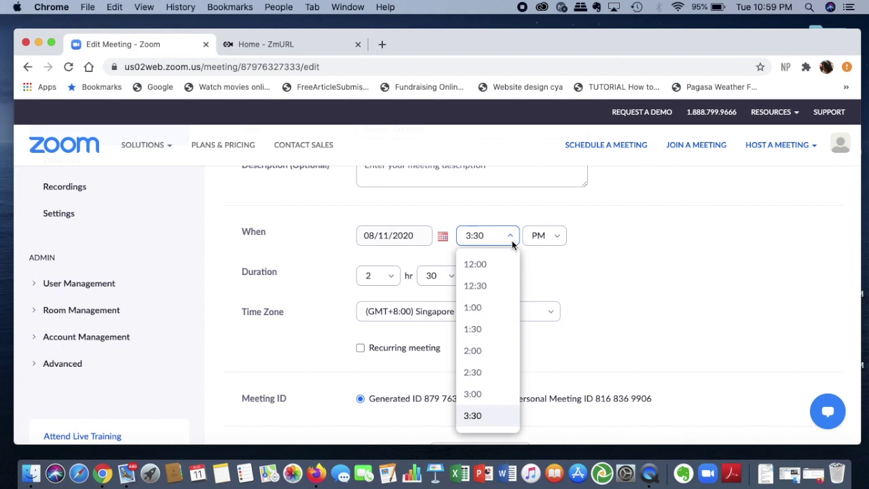
scroll(496, 297, down, 10)
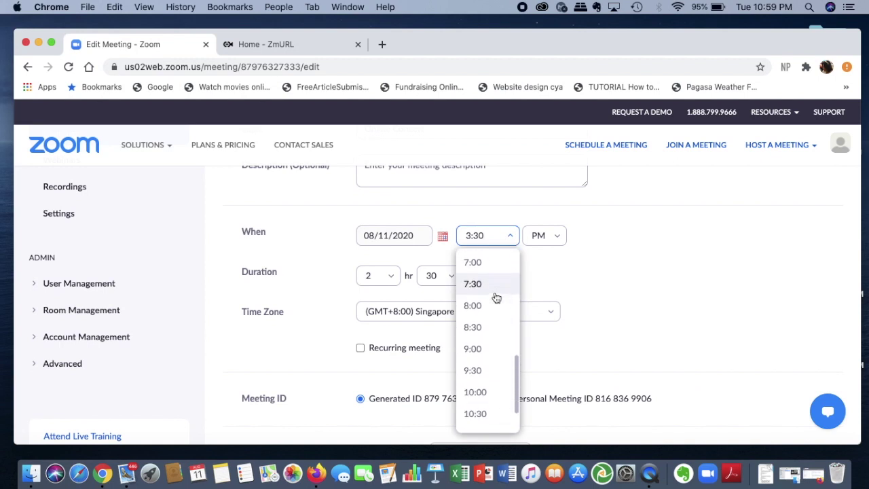
scroll(494, 297, down, 5)
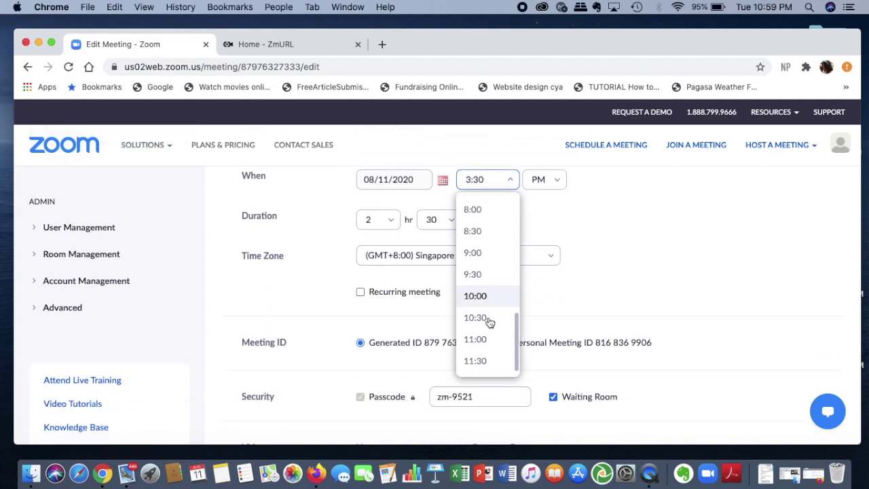
click(491, 362)
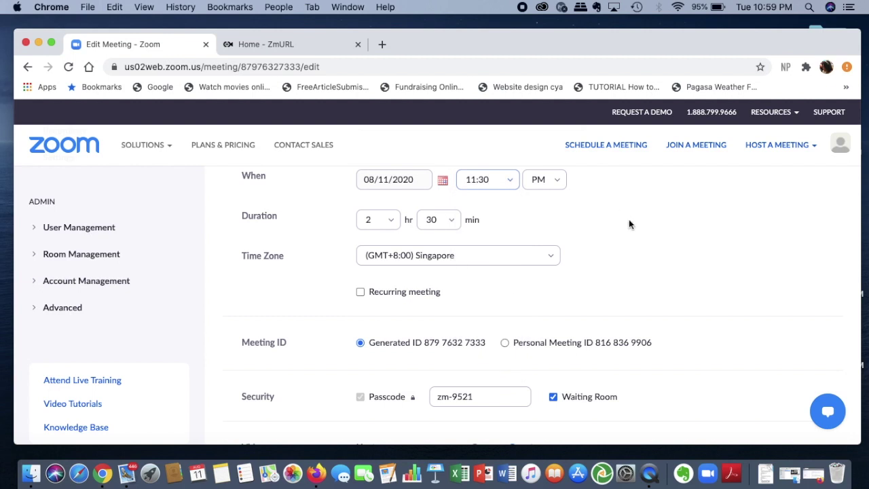
scroll(629, 221, down, 2)
scroll(629, 220, up, 5)
scroll(629, 221, down, 5)
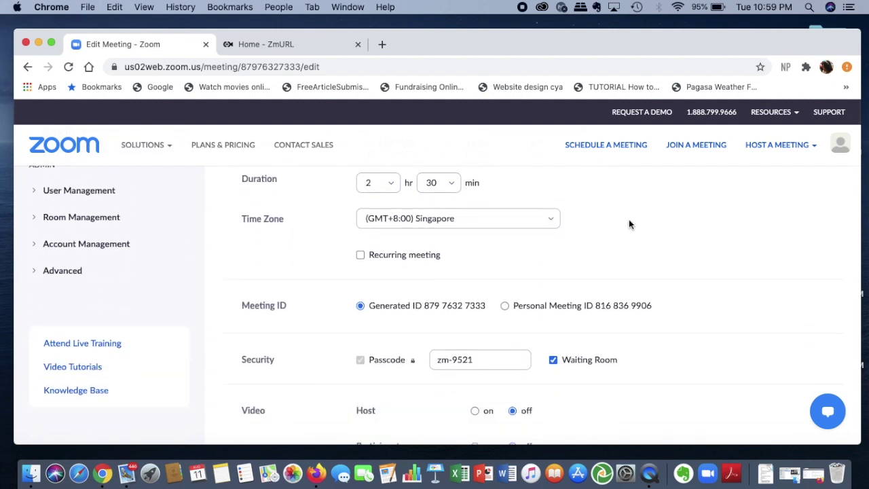
scroll(629, 221, down, 3)
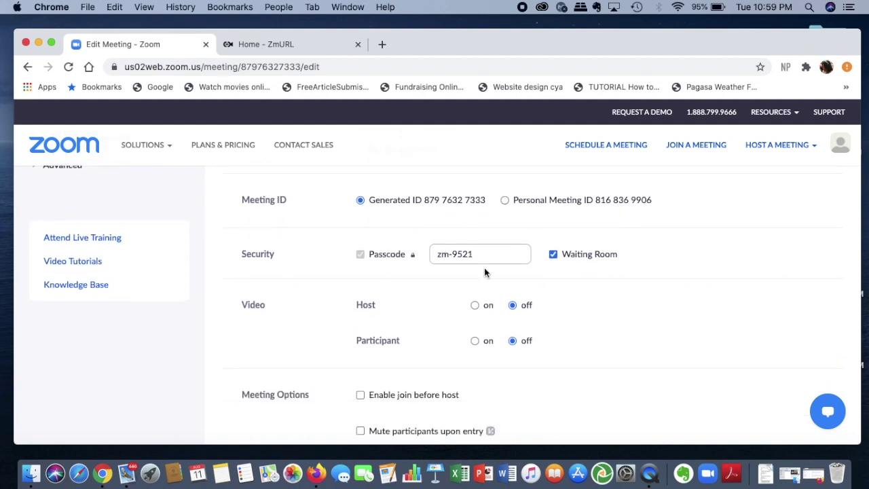
Leave the passcode unchanged and save the 11:30 PM Singapore start time.
triple_click(480, 262)
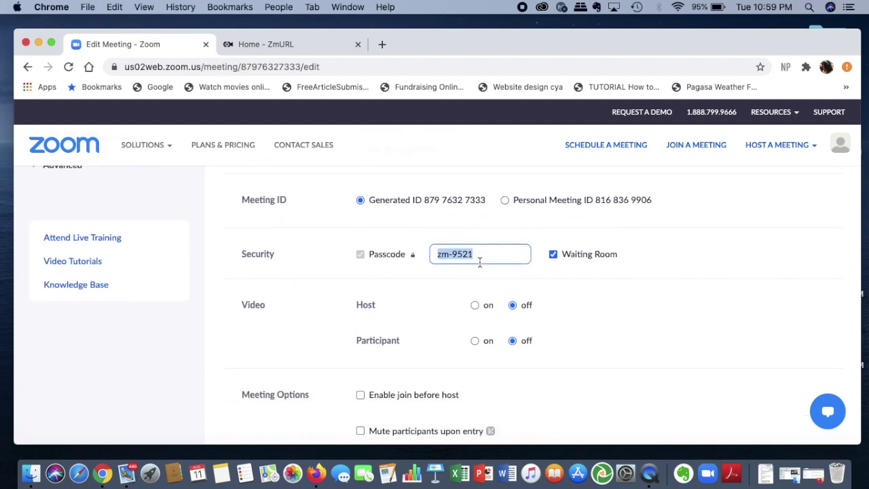
click(521, 261)
click(645, 326)
scroll(645, 326, down, 5)
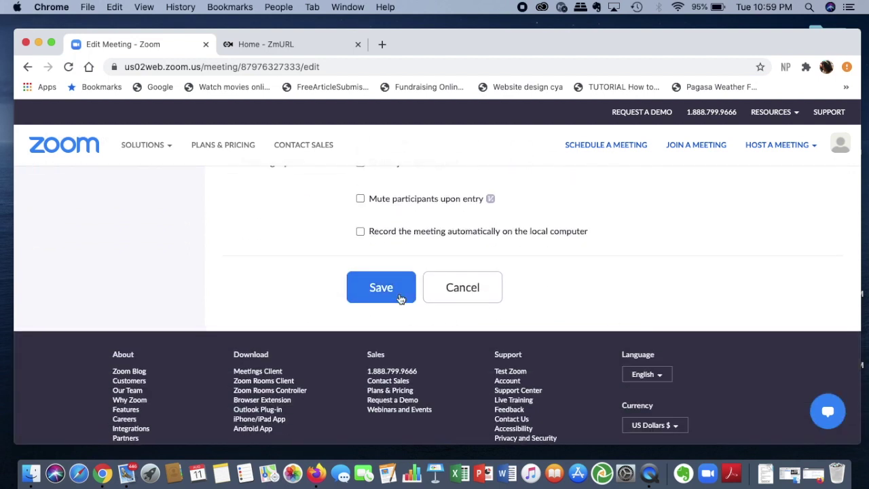
click(402, 296)
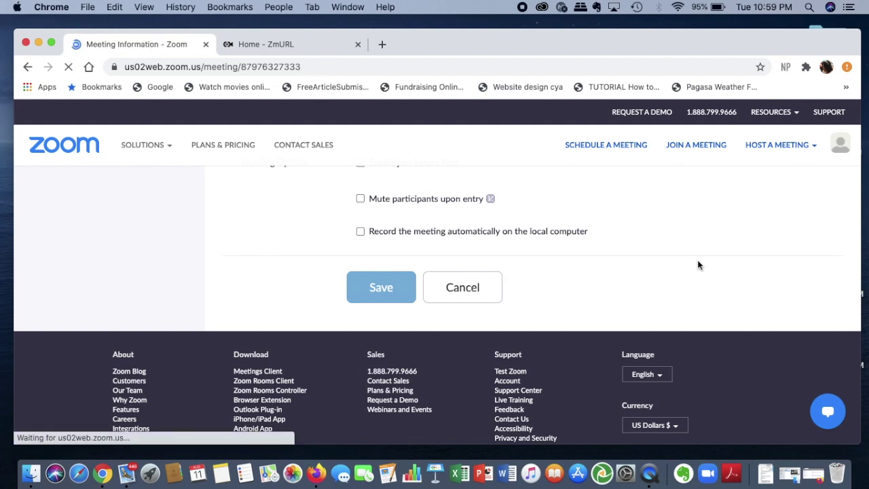
Return to the Home - ZmURL tab.
scroll(700, 265, down, 1)
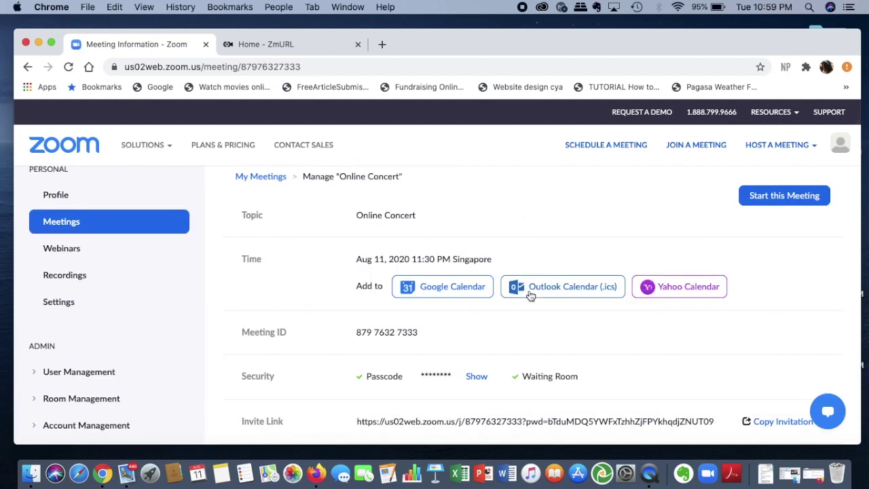
scroll(616, 311, down, 4)
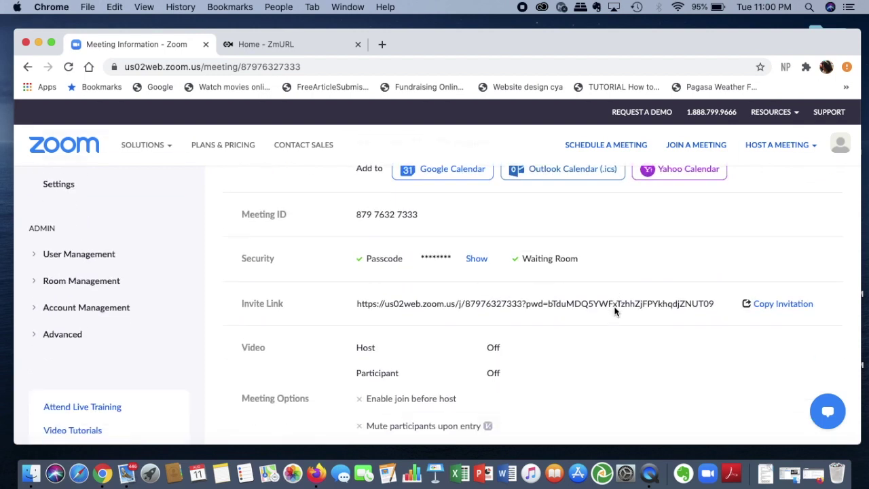
click(264, 46)
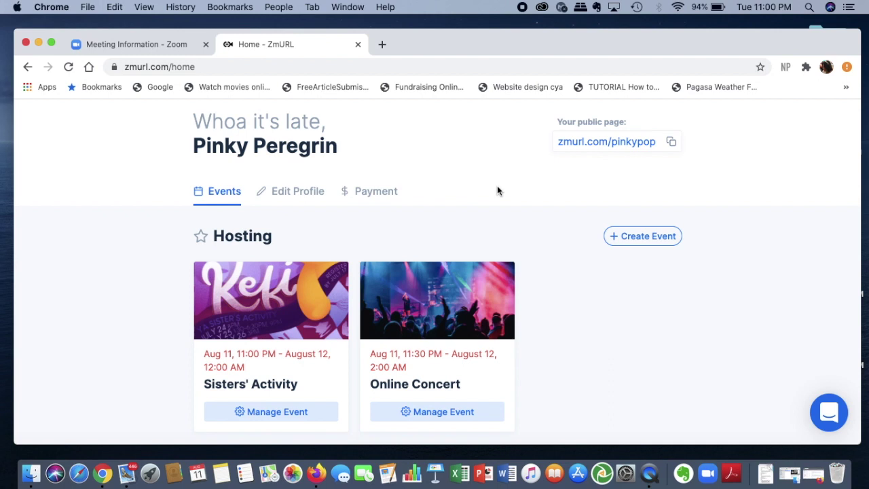
scroll(497, 188, down, 3)
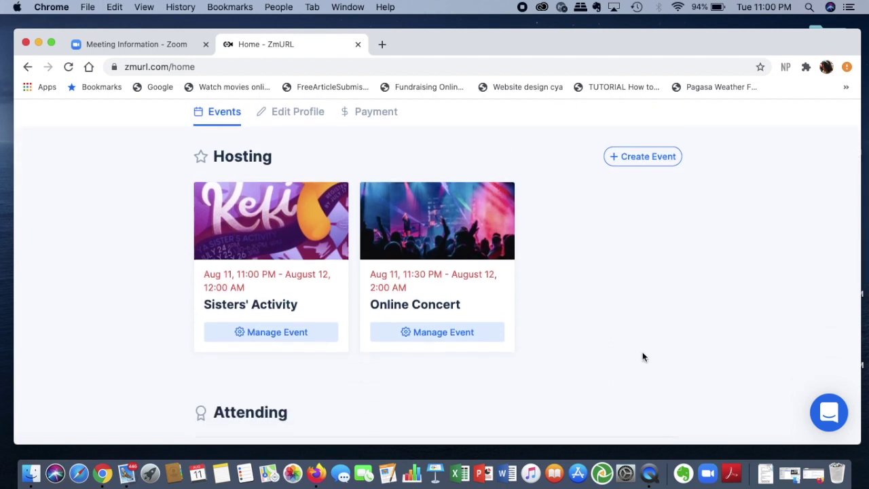
scroll(595, 292, up, 1)
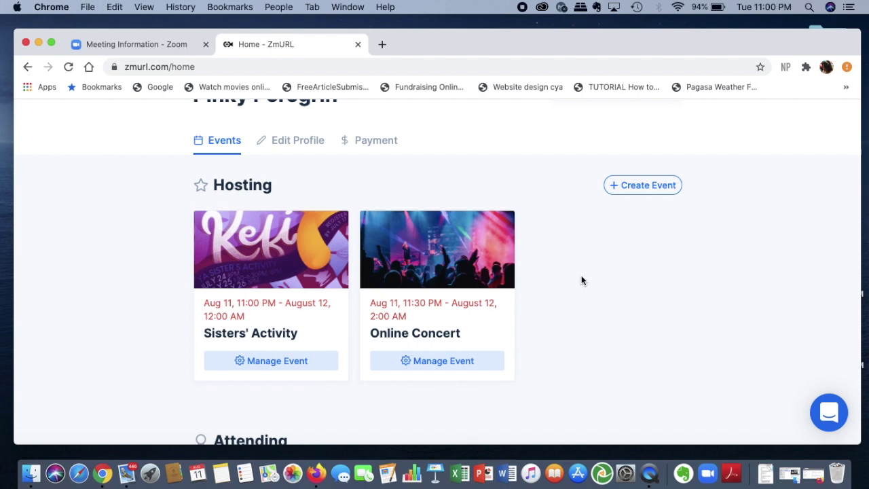
scroll(582, 279, down, 4)
scroll(581, 280, up, 5)
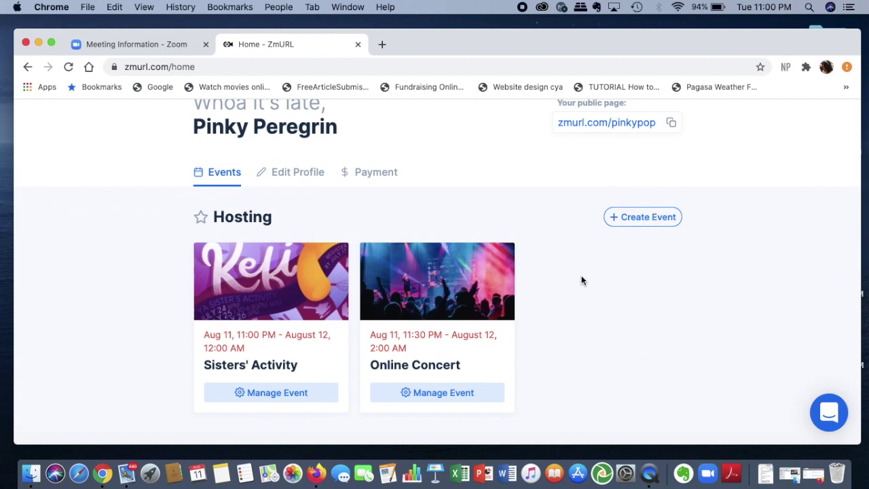
scroll(581, 280, up, 3)
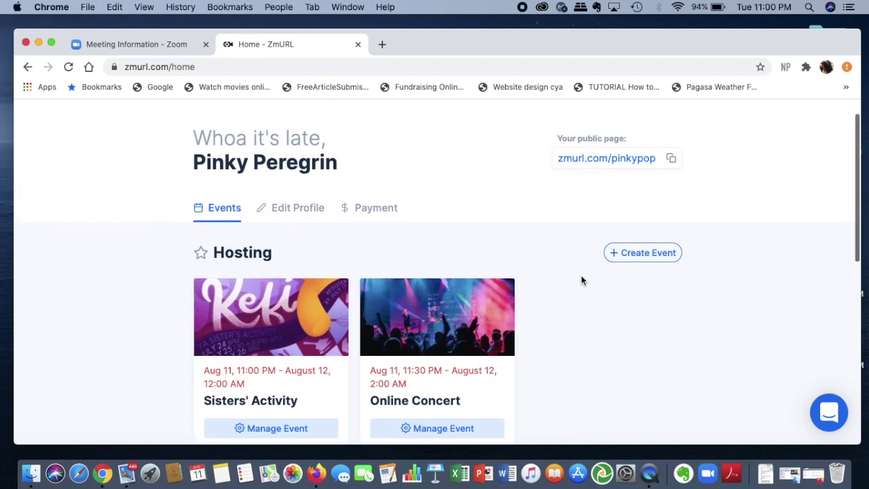